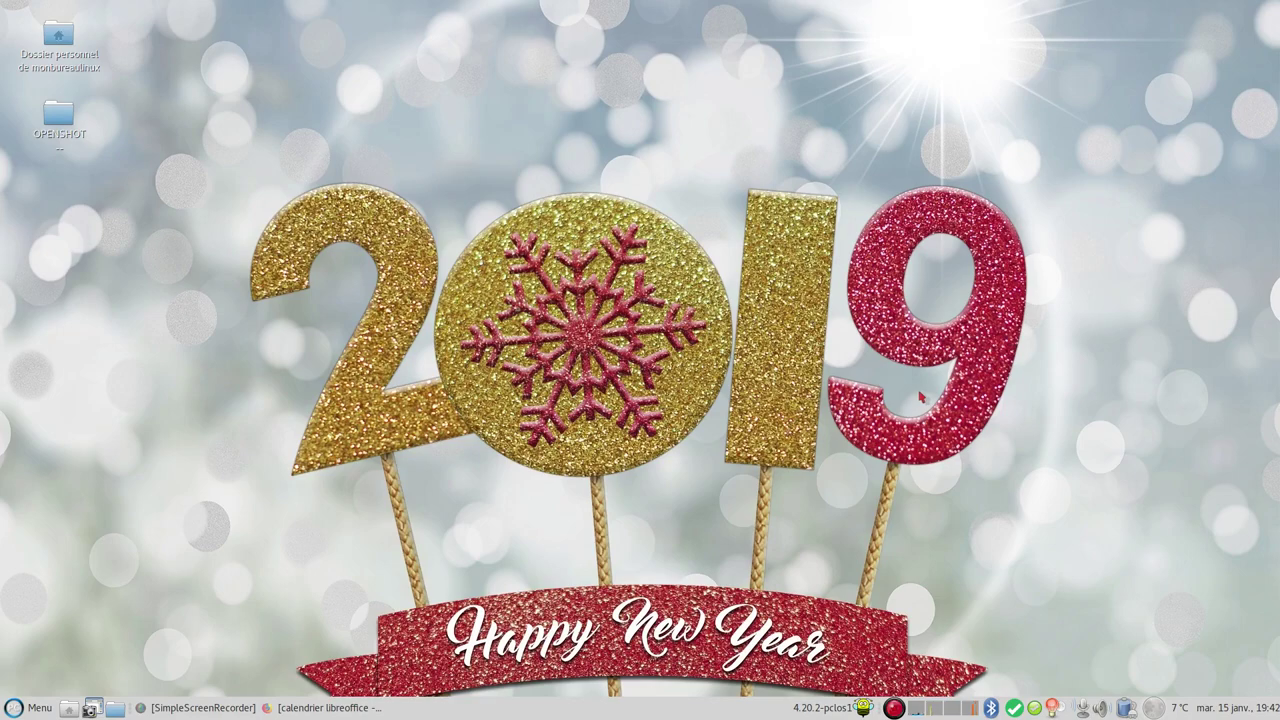
Bring back the Google results and open the 'Calendrier perpétuel - Free' result on trk.free.fr.
click(343, 709)
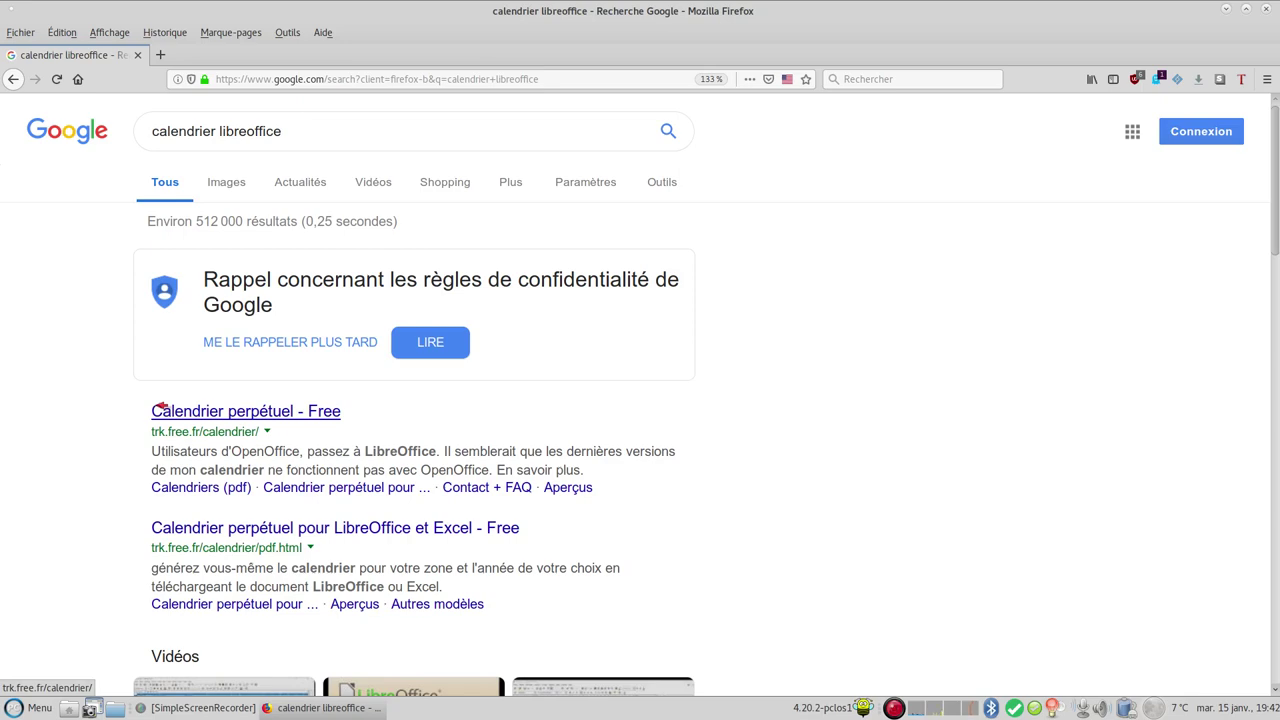
click(239, 411)
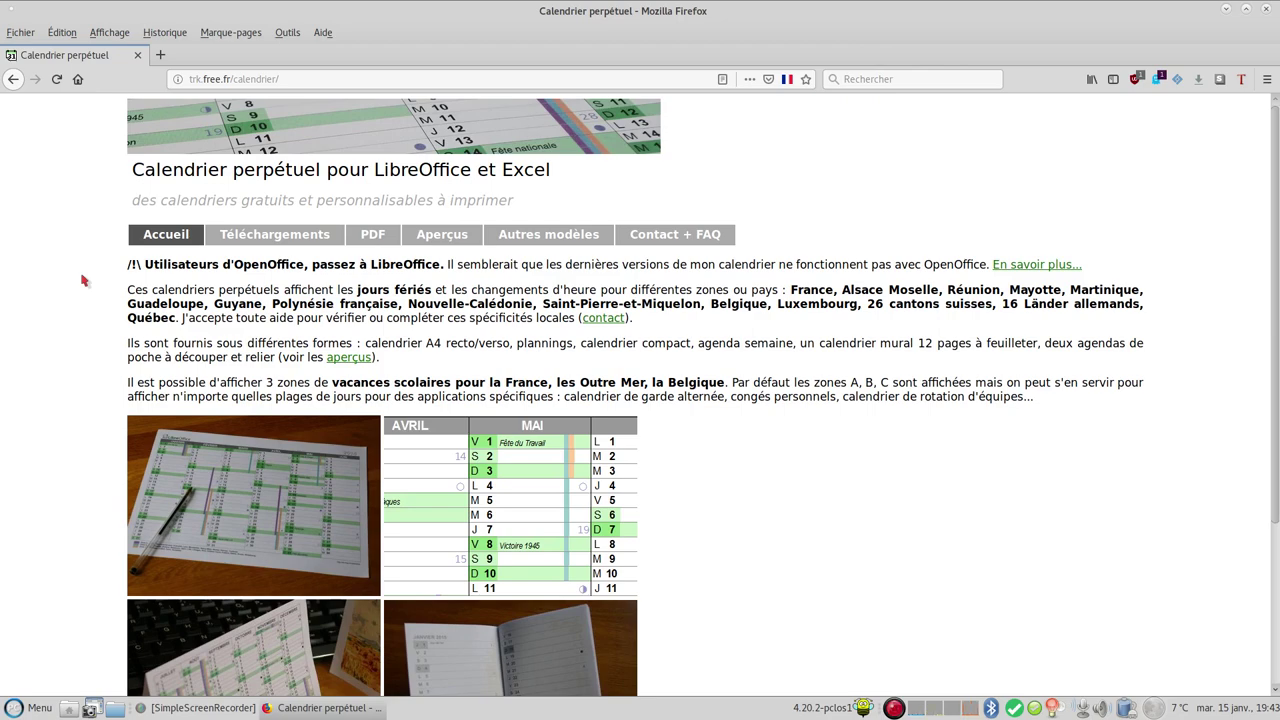
Scroll the Calendrier perpétuel home page down and back up to its navigation bar.
scroll(57, 423, down, 5)
scroll(263, 362, up, 3)
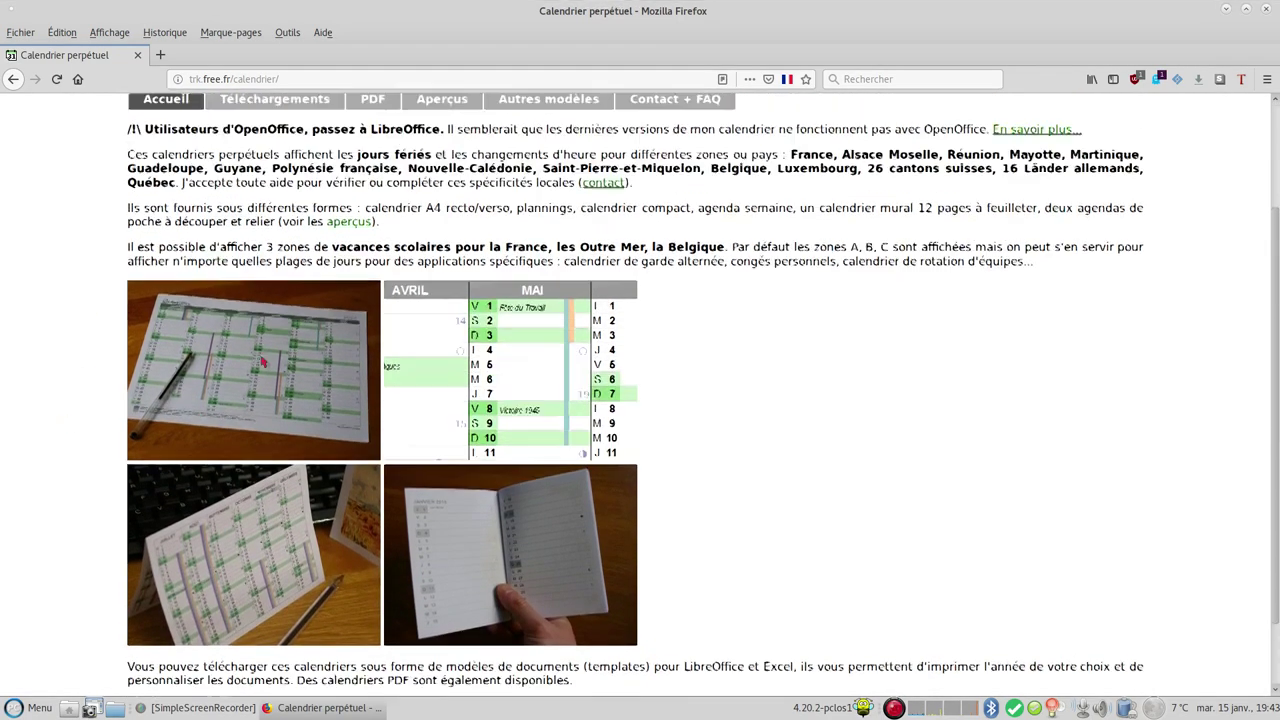
scroll(263, 362, up, 3)
Go to the Aperçus page and look over the 2018 annual calendar with school zones.
click(442, 234)
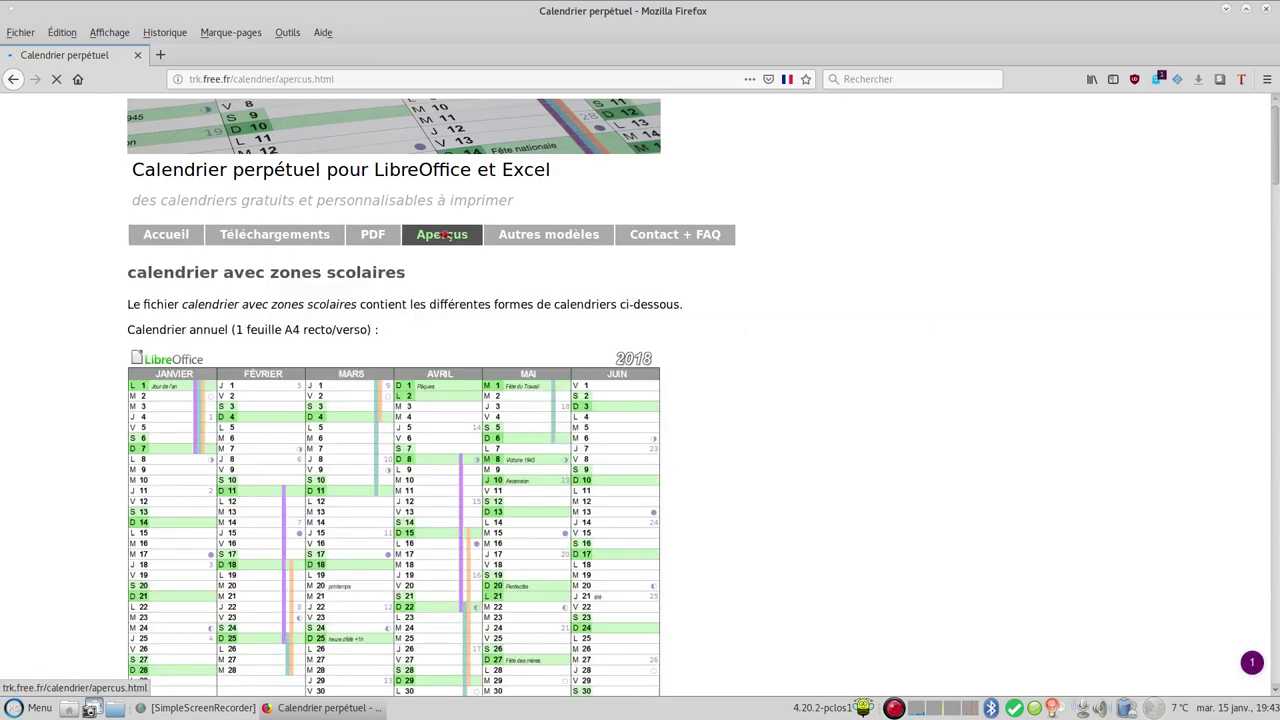
scroll(250, 435, down, 4)
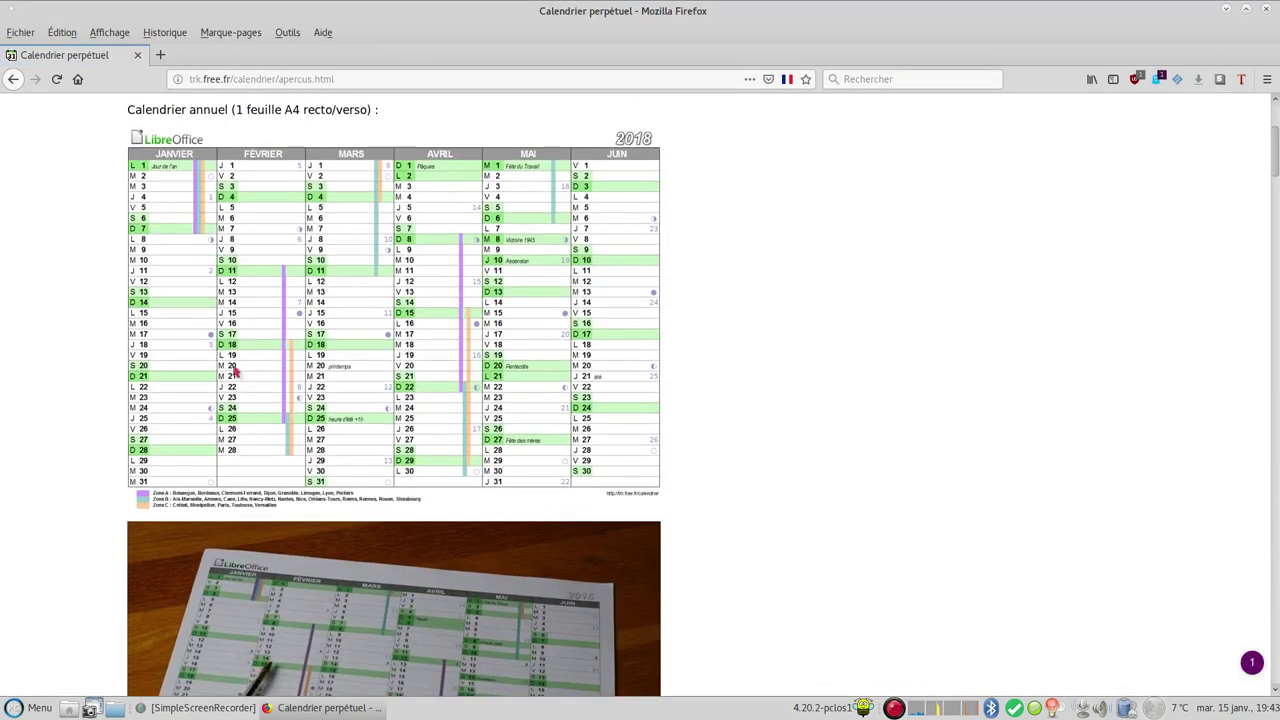
scroll(232, 372, down, 2)
scroll(240, 376, up, 3)
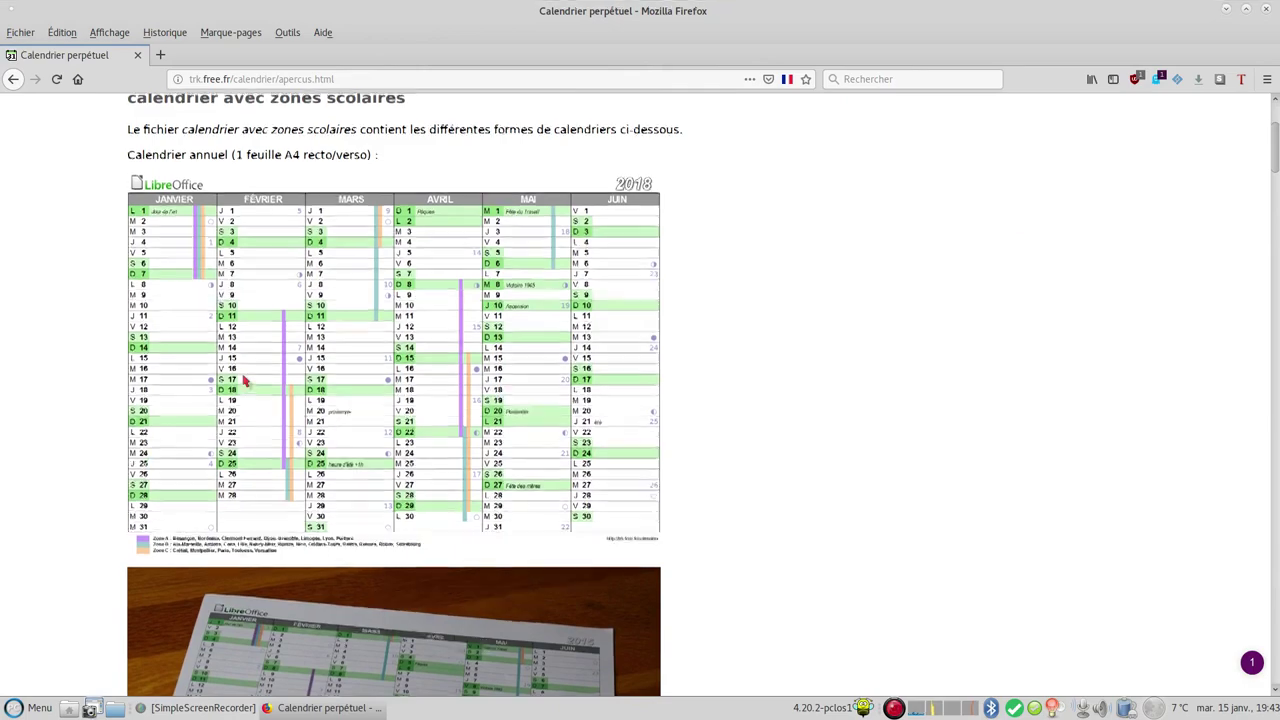
scroll(243, 381, up, 3)
scroll(243, 381, down, 5)
scroll(243, 380, down, 5)
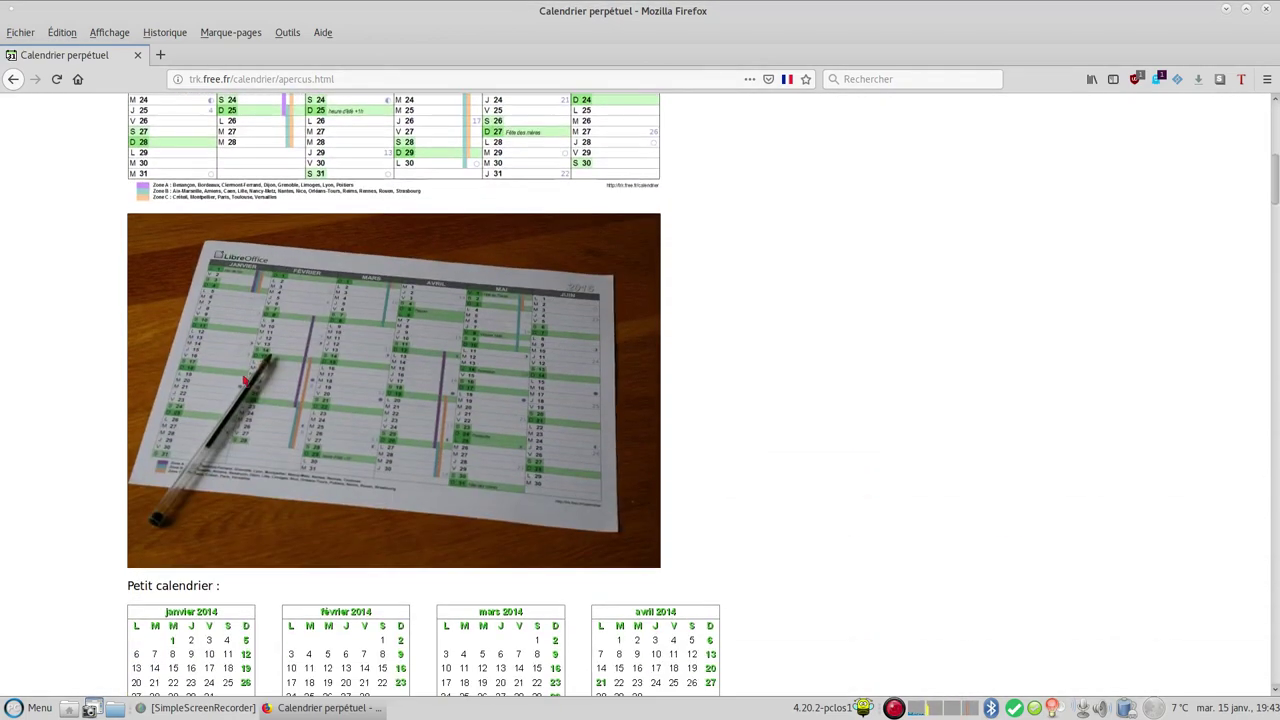
scroll(243, 380, up, 5)
scroll(243, 380, up, 5)
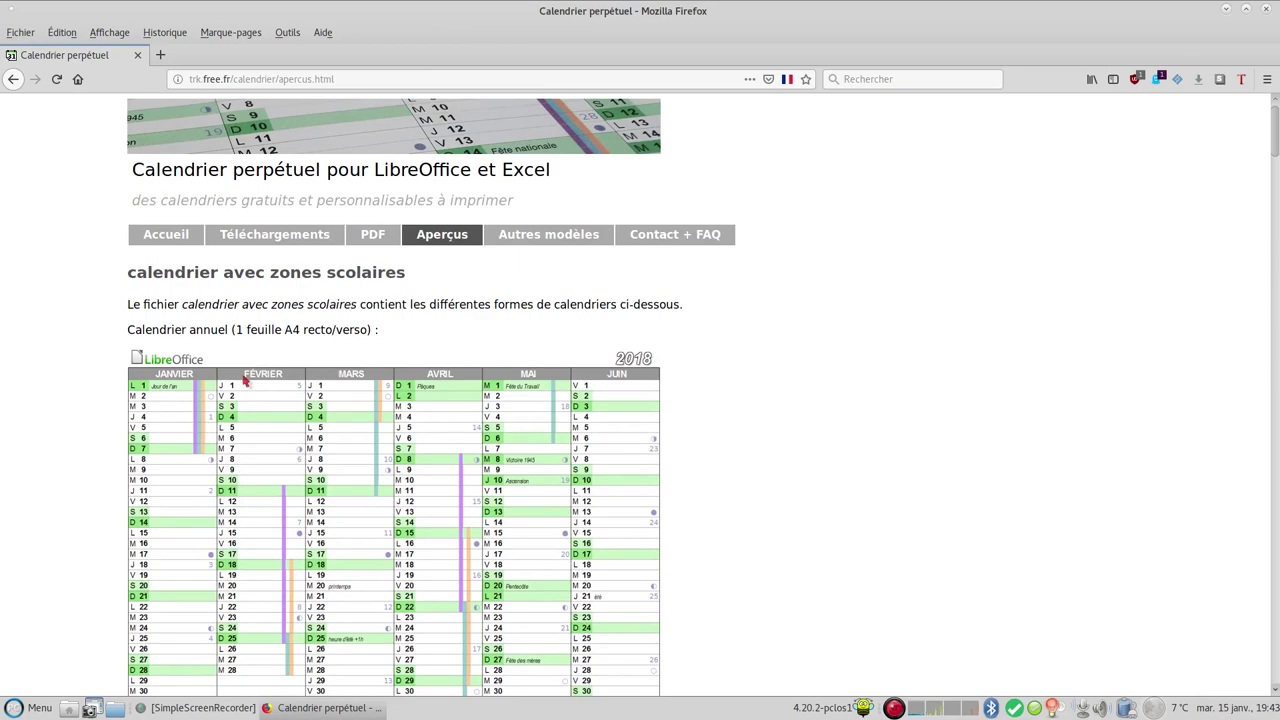
Scroll down through the compact A4, weekly agenda and A6 pocket agenda previews.
scroll(243, 381, down, 3)
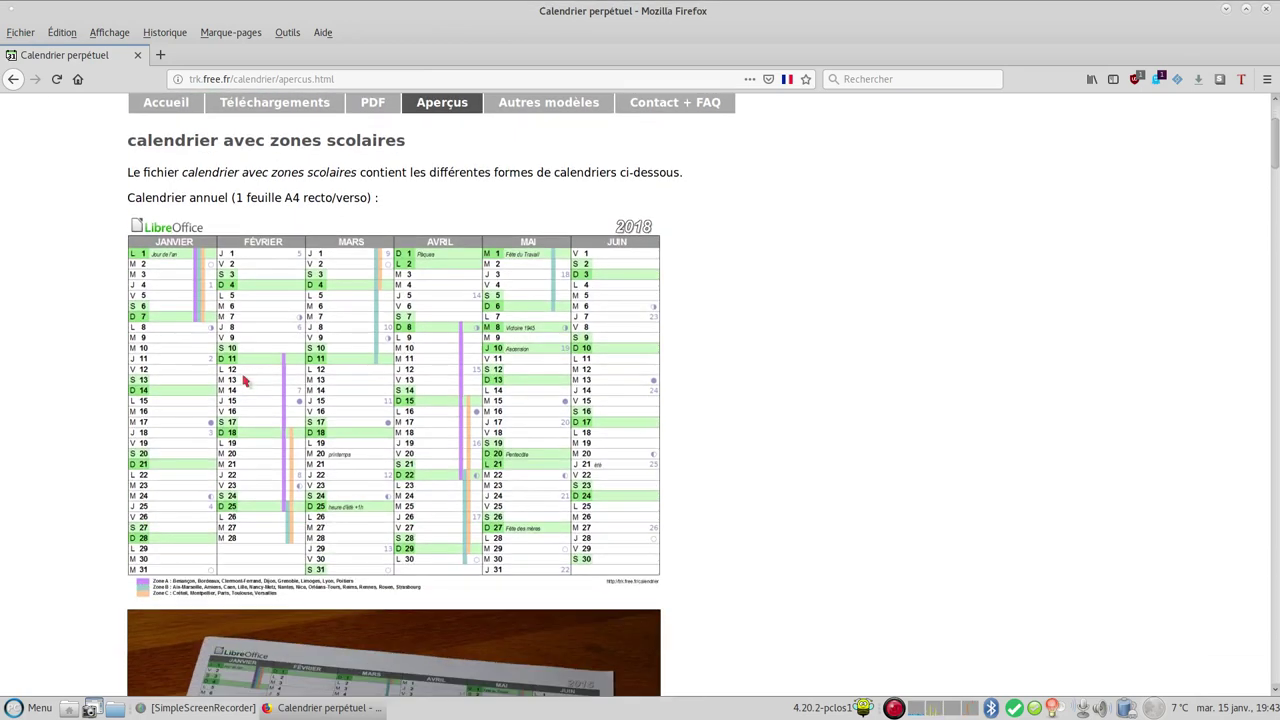
scroll(243, 380, down, 4)
scroll(243, 380, down, 7)
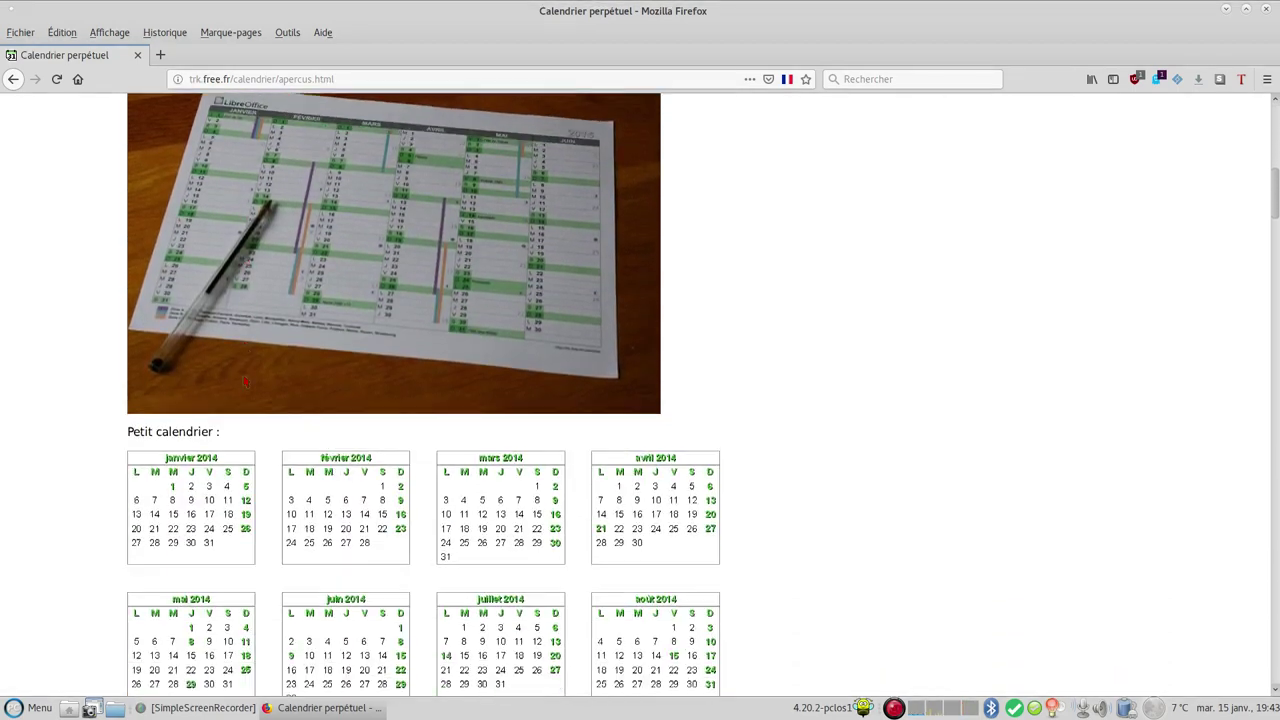
scroll(243, 380, down, 5)
scroll(244, 379, up, 1)
scroll(244, 380, down, 4)
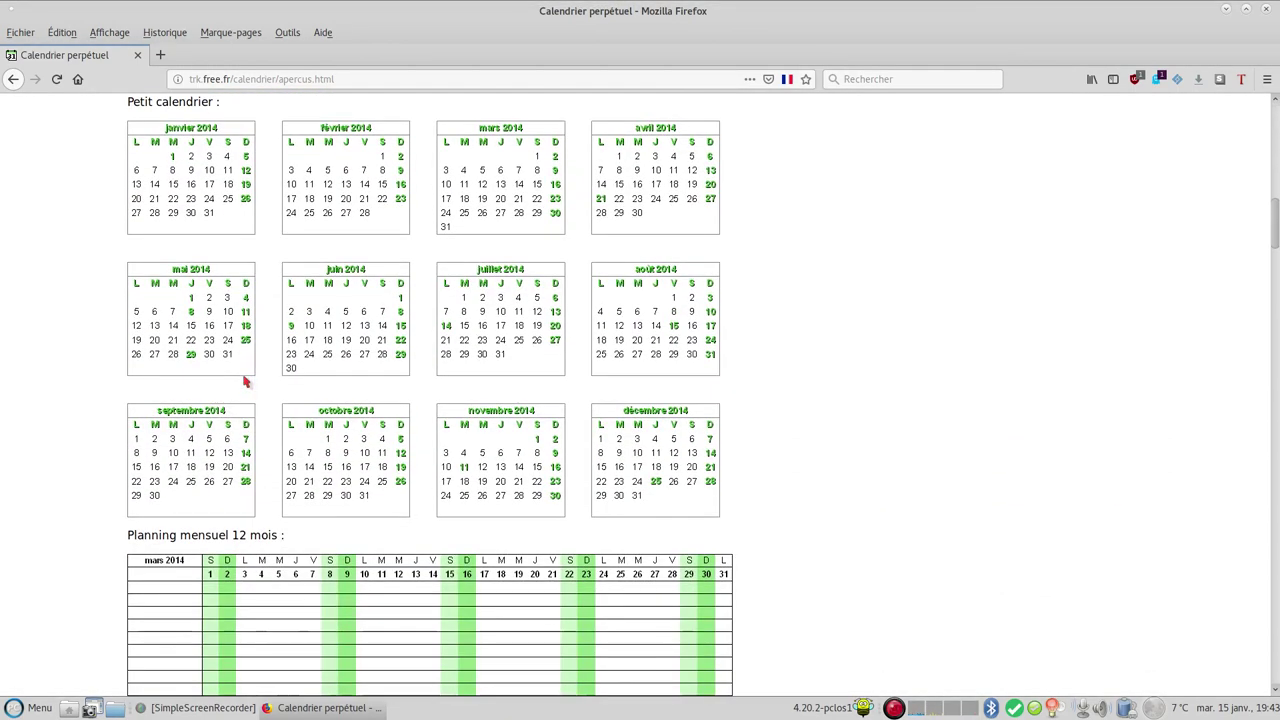
scroll(245, 381, down, 5)
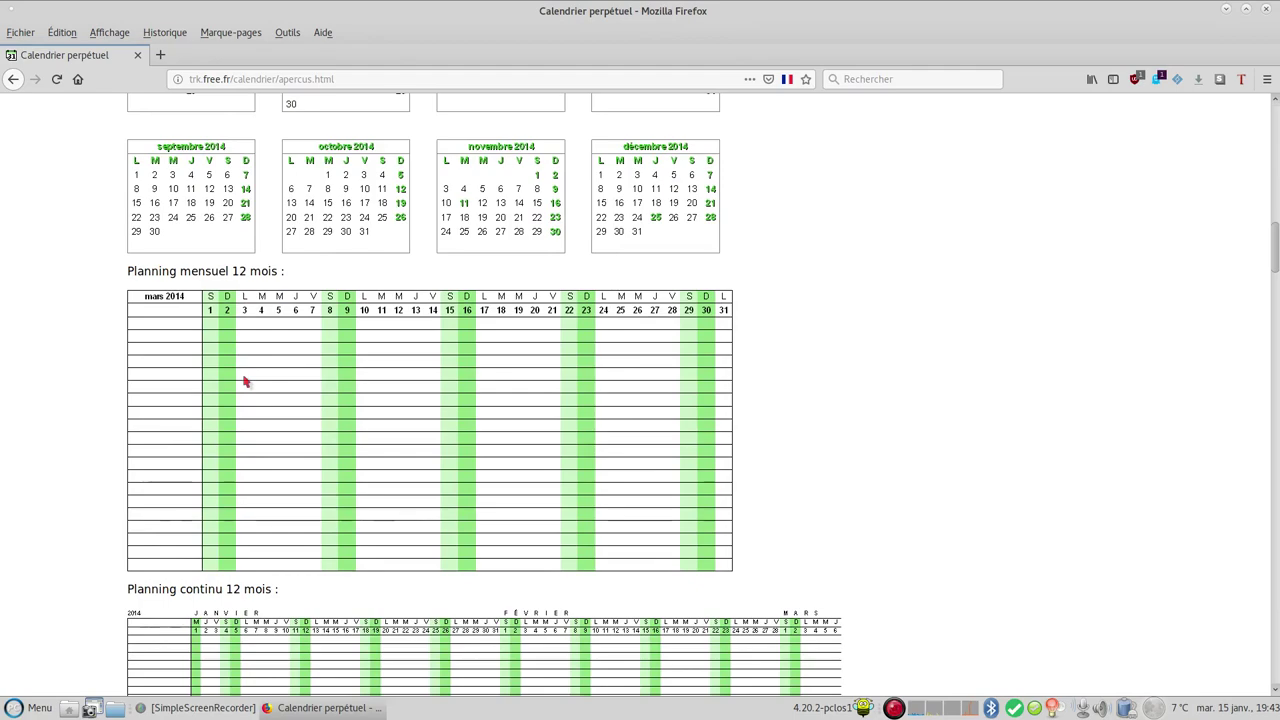
scroll(245, 381, down, 5)
scroll(245, 381, down, 3)
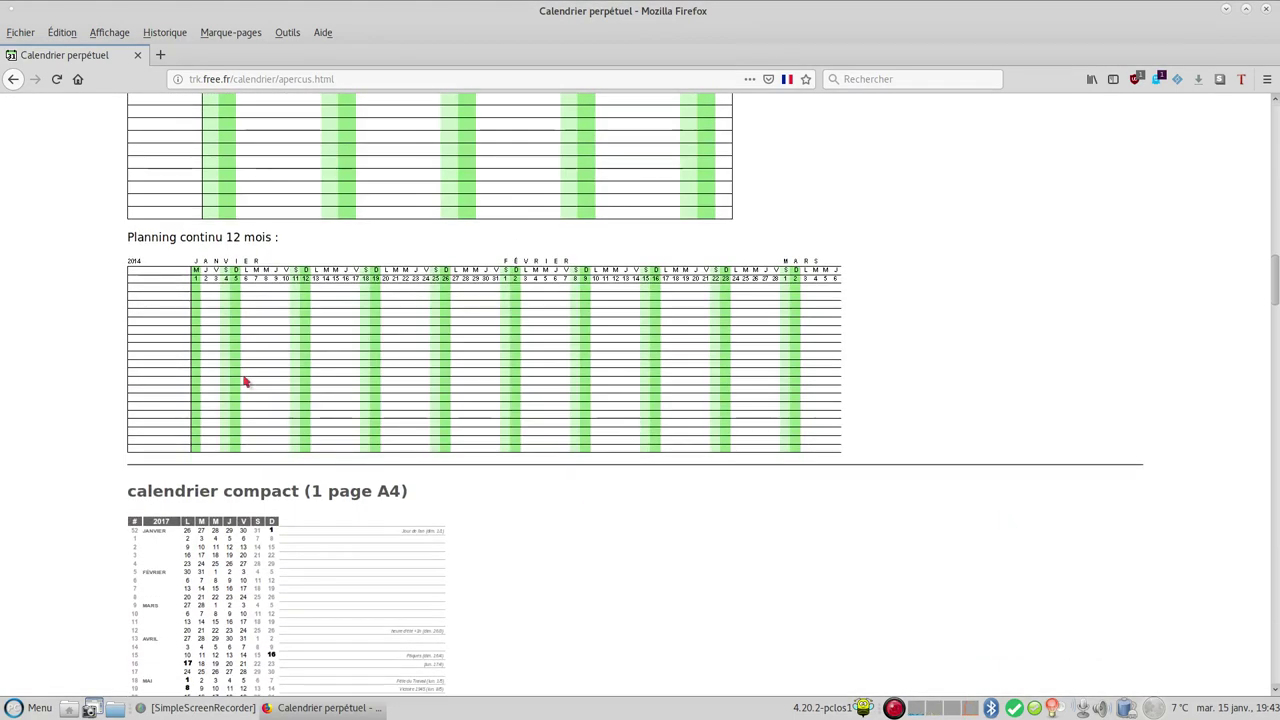
scroll(245, 381, down, 5)
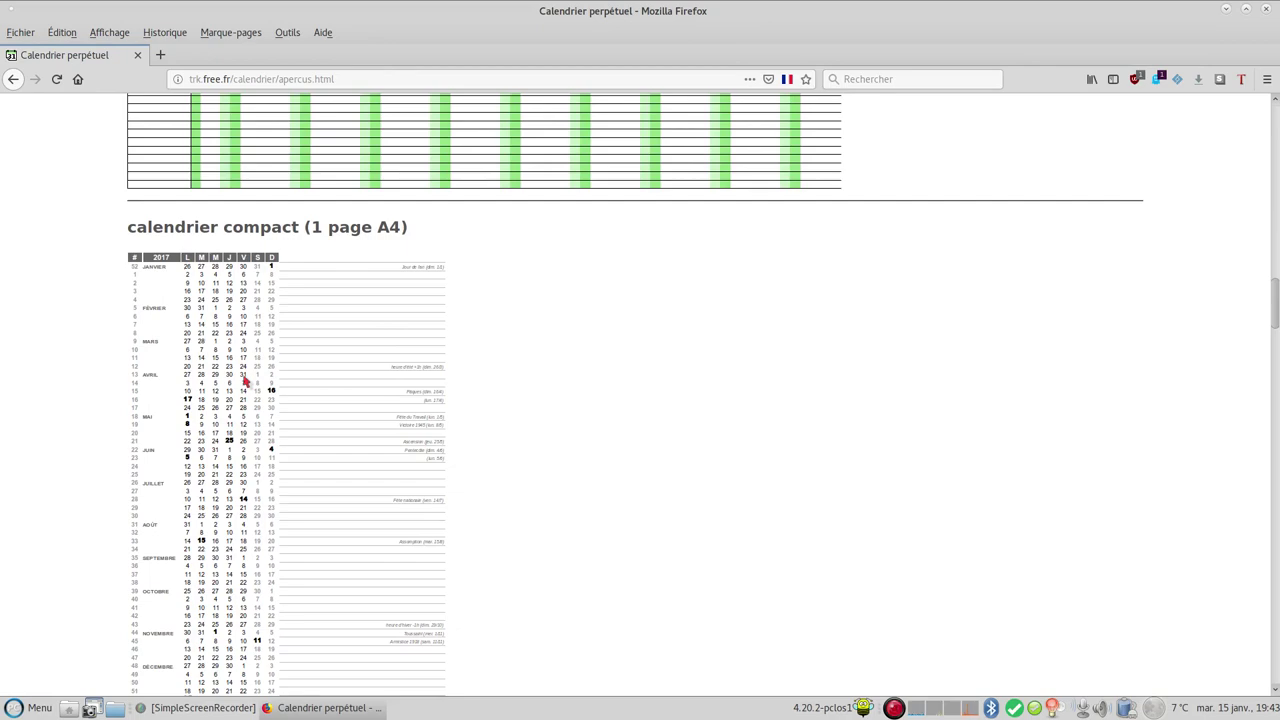
scroll(245, 381, down, 5)
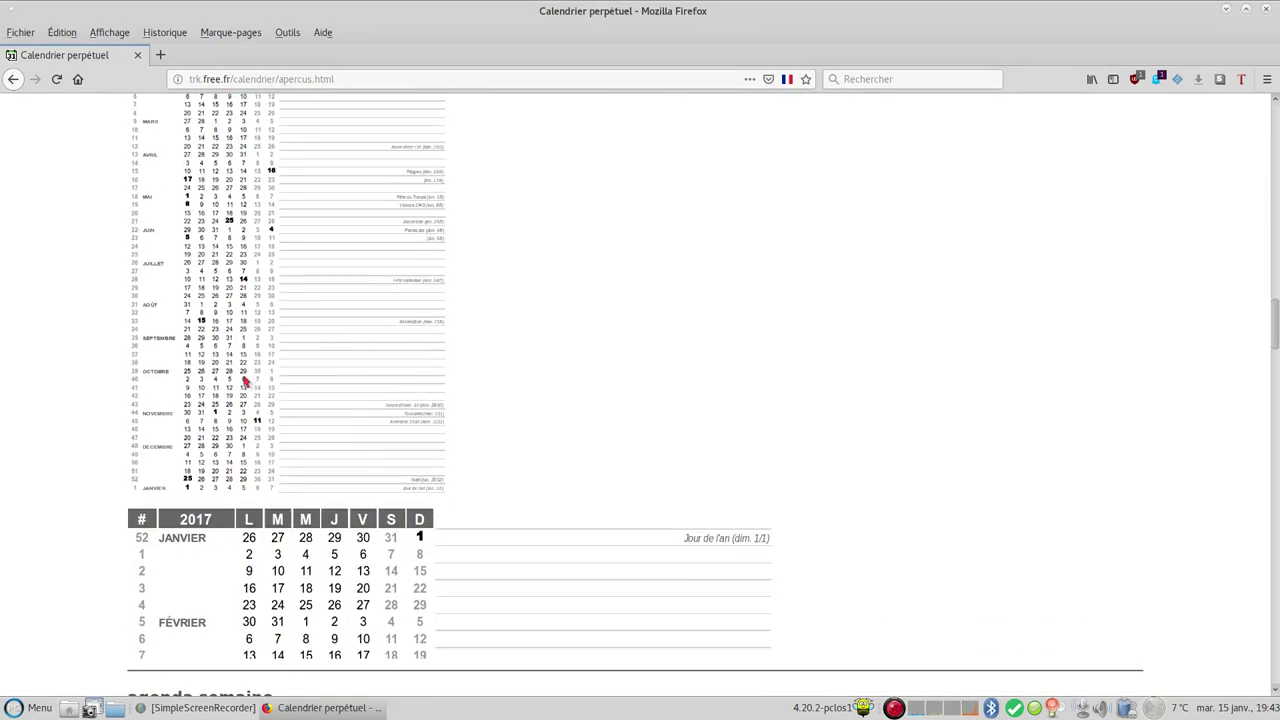
scroll(245, 381, down, 3)
scroll(245, 381, down, 4)
scroll(244, 377, down, 1)
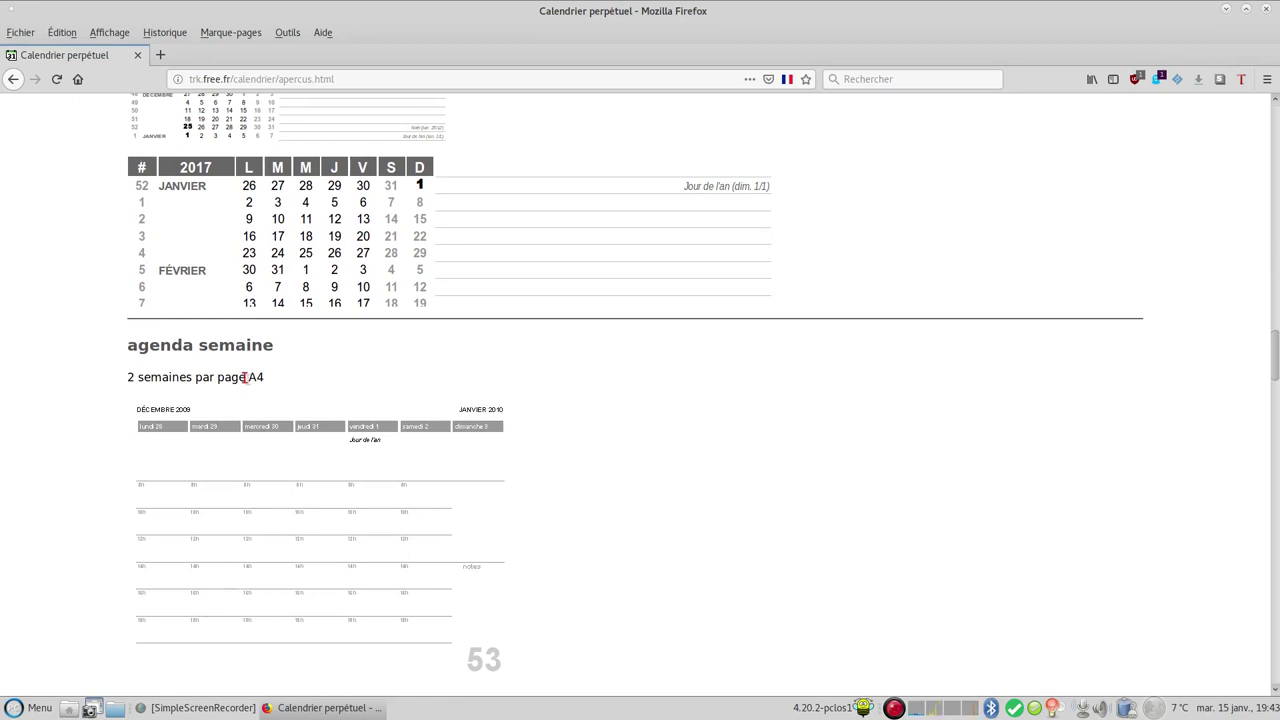
scroll(244, 377, down, 2)
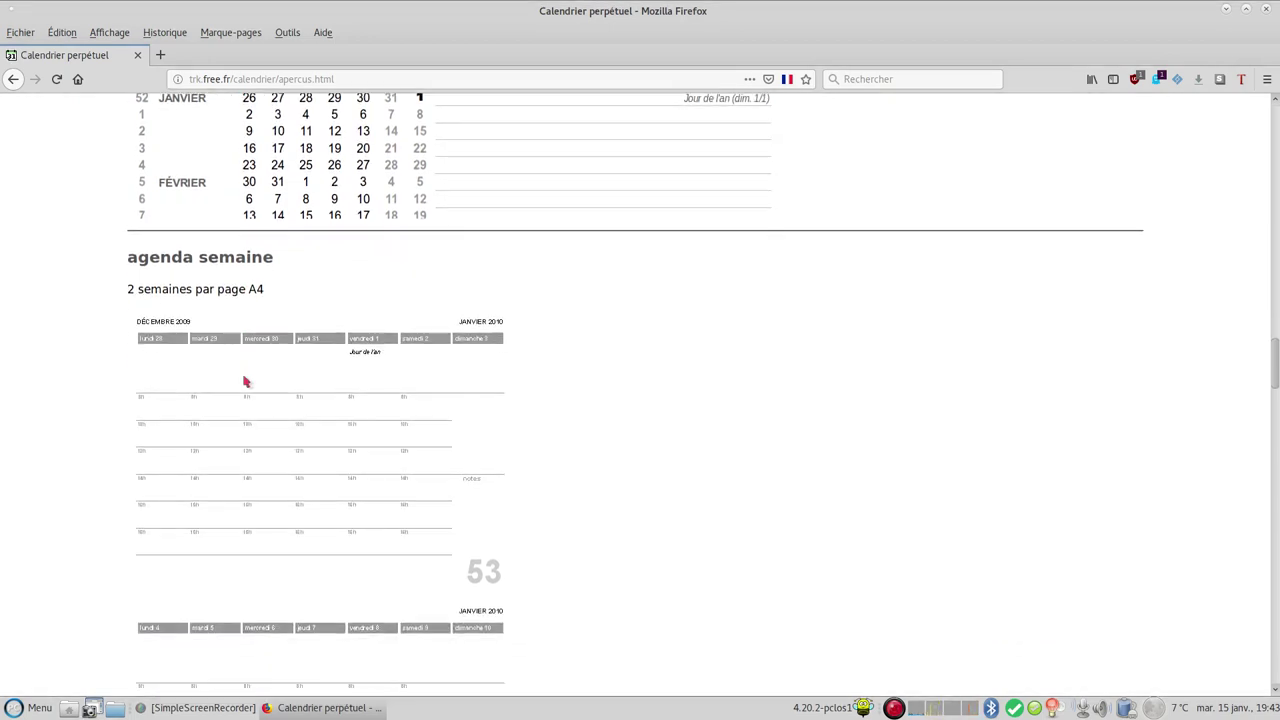
scroll(245, 381, down, 6)
scroll(245, 381, down, 5)
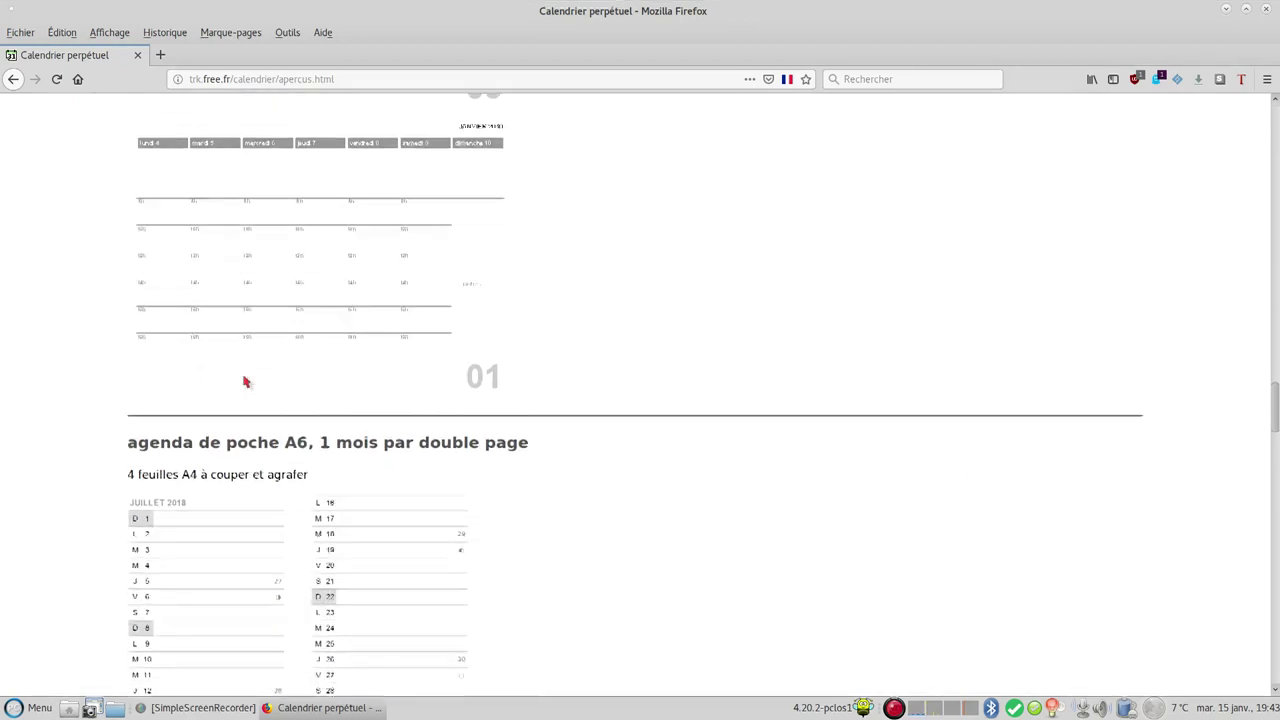
scroll(245, 381, down, 2)
scroll(245, 381, down, 3)
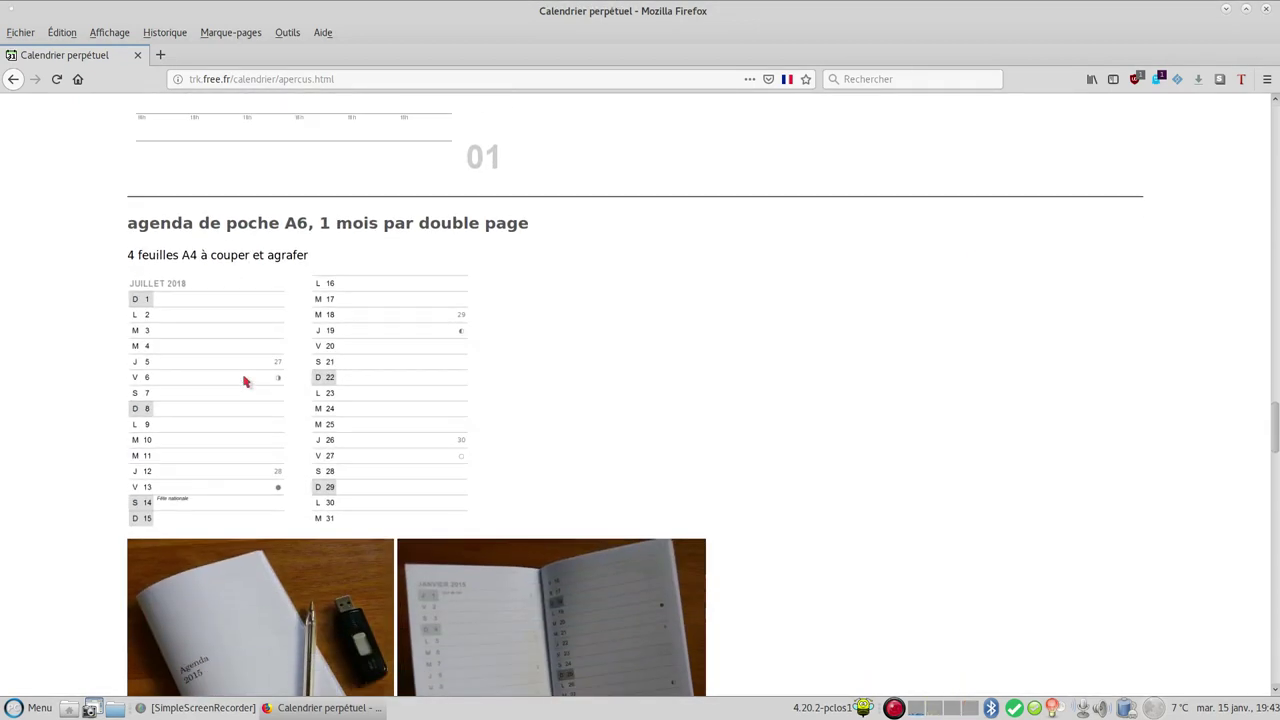
Scroll from the Petit calendrier grids back up to the 2018 annual calendar at the page top.
scroll(245, 381, down, 6)
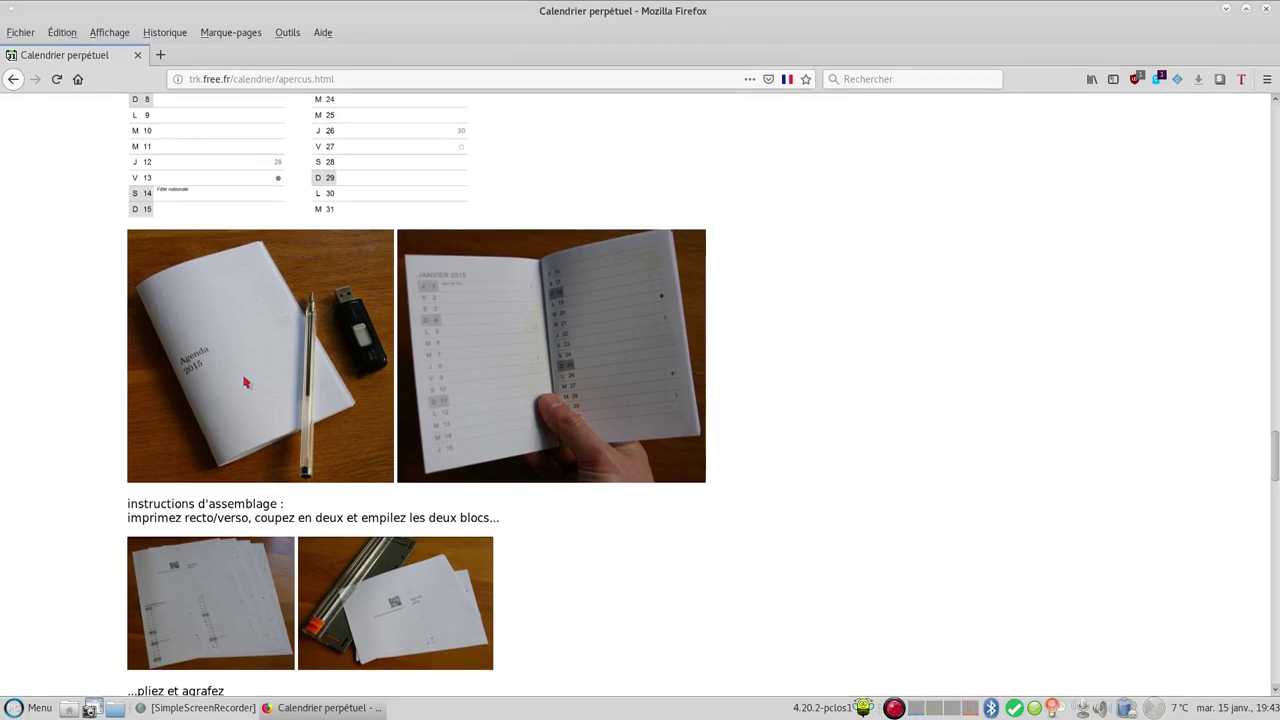
scroll(245, 382, down, 6)
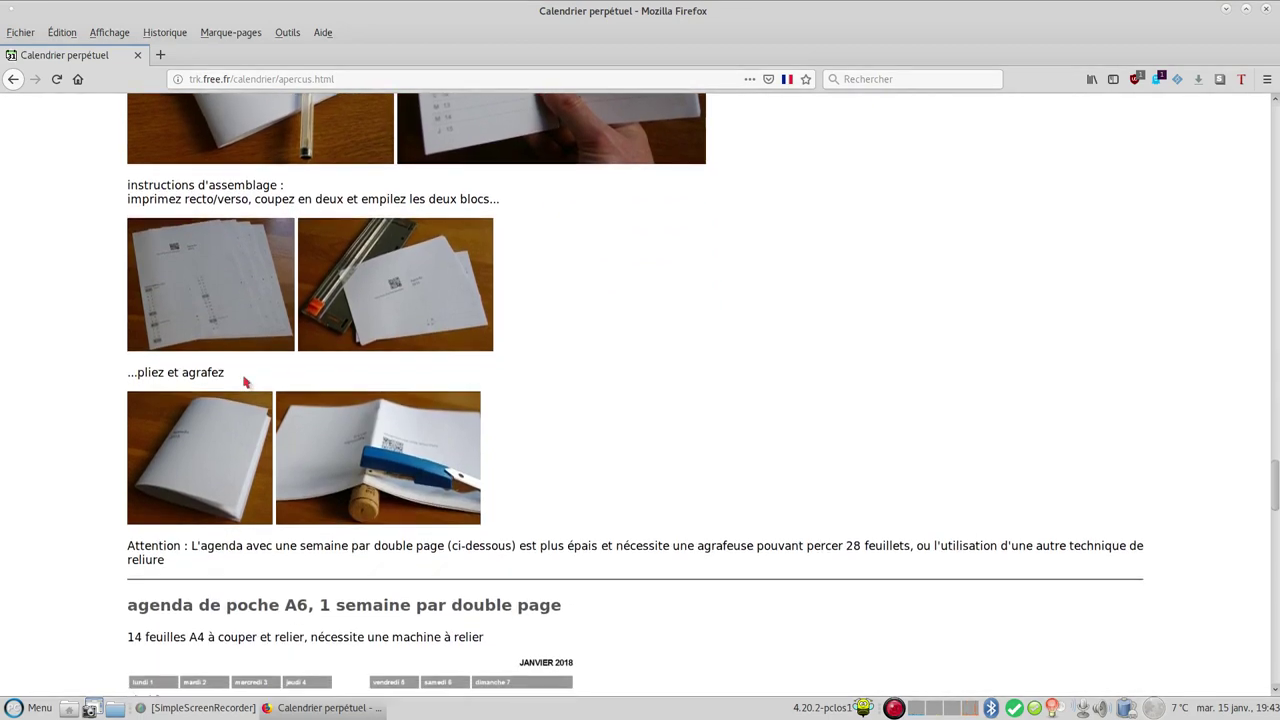
scroll(245, 382, down, 4)
scroll(160, 350, down, 4)
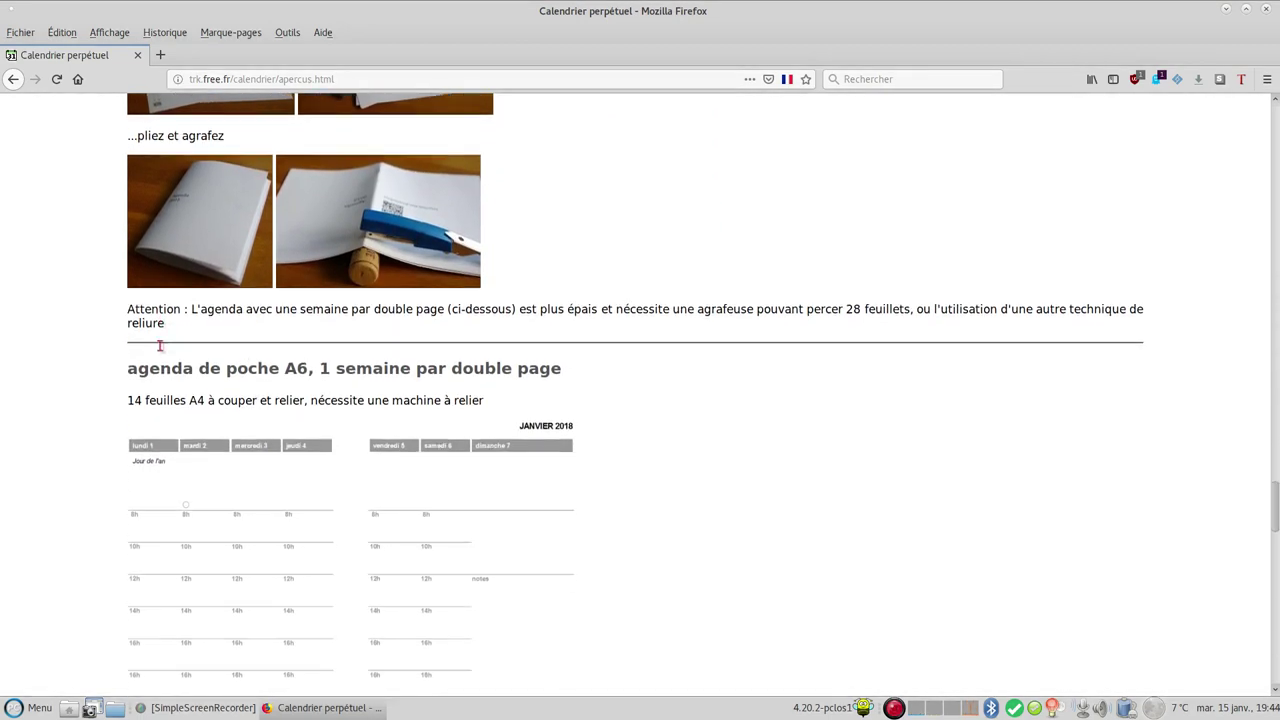
scroll(160, 350, up, 2)
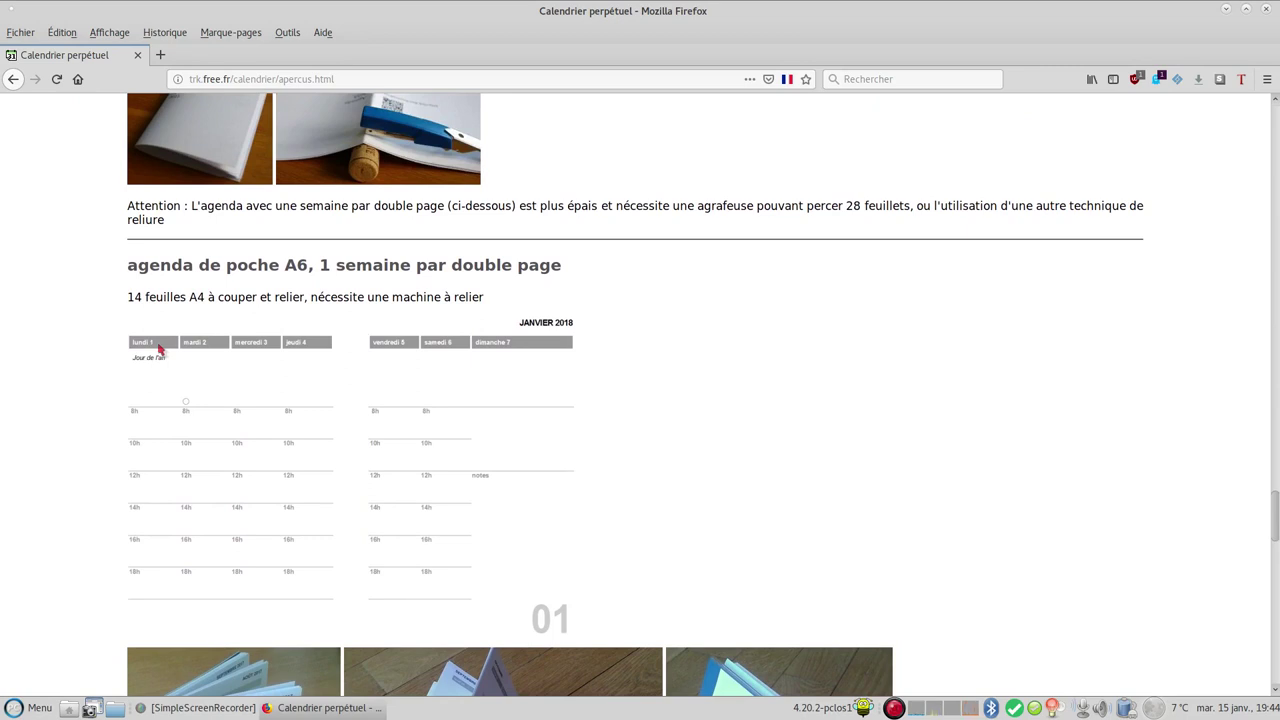
scroll(125, 422, down, 6)
scroll(120, 425, down, 5)
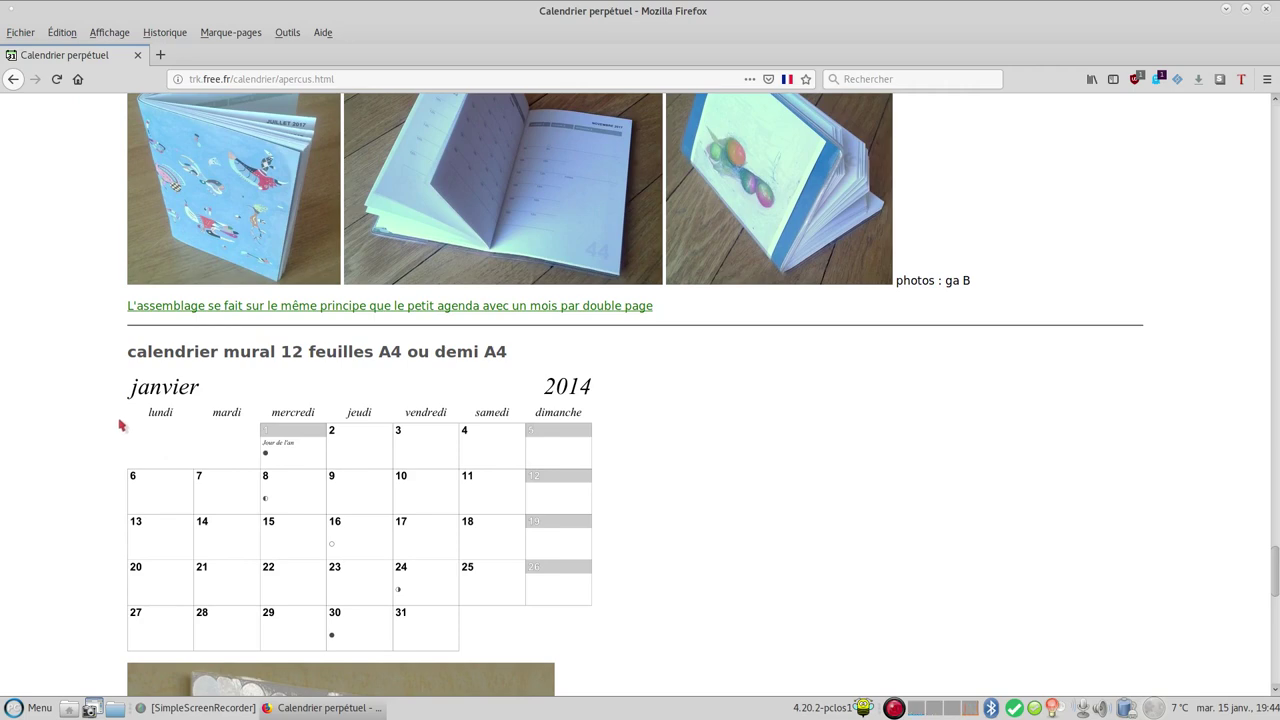
scroll(118, 418, down, 8)
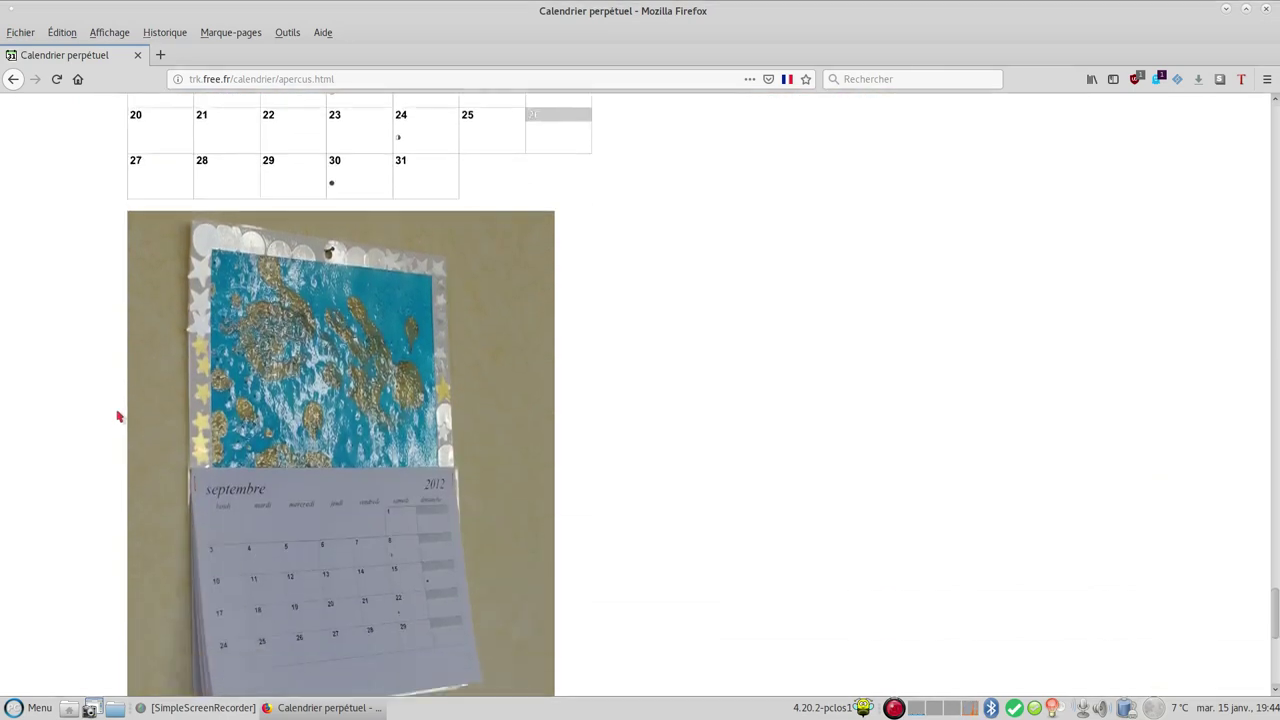
scroll(118, 418, down, 6)
scroll(118, 418, up, 2)
scroll(118, 418, down, 5)
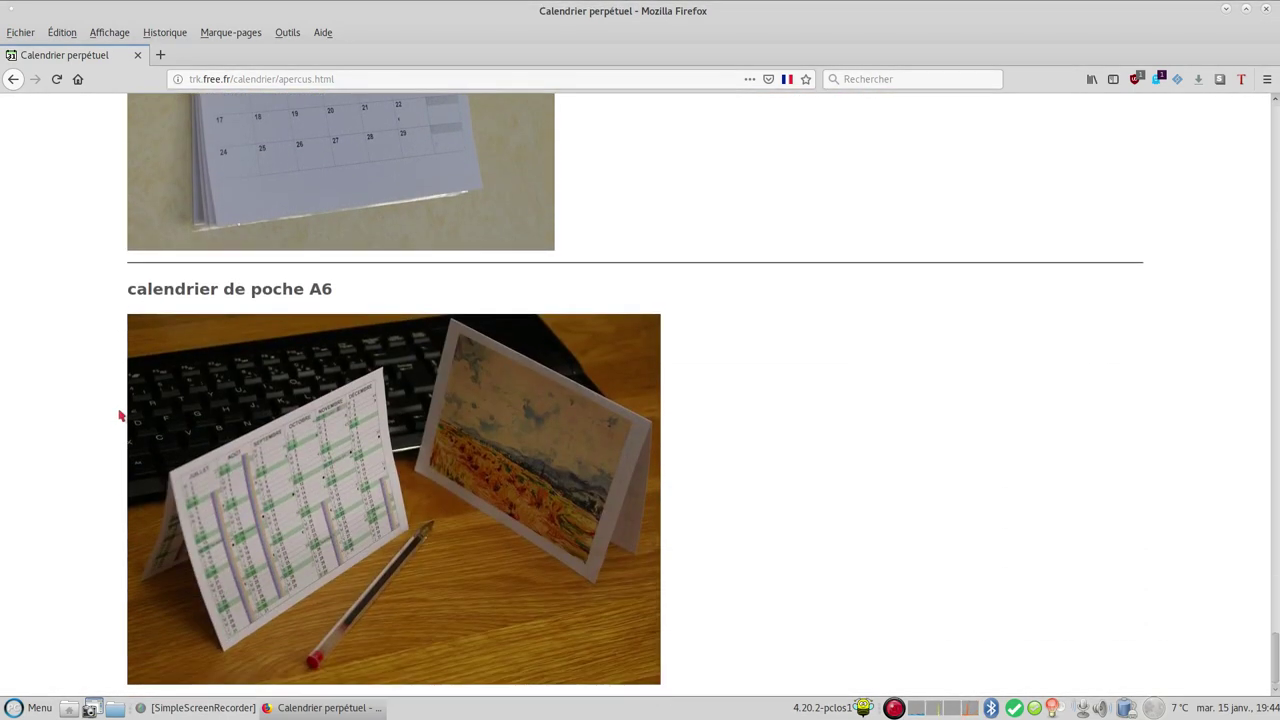
scroll(118, 415, up, 5)
scroll(118, 415, down, 5)
scroll(754, 405, up, 10)
scroll(754, 405, up, 10)
scroll(754, 405, up, 10)
scroll(754, 405, up, 10)
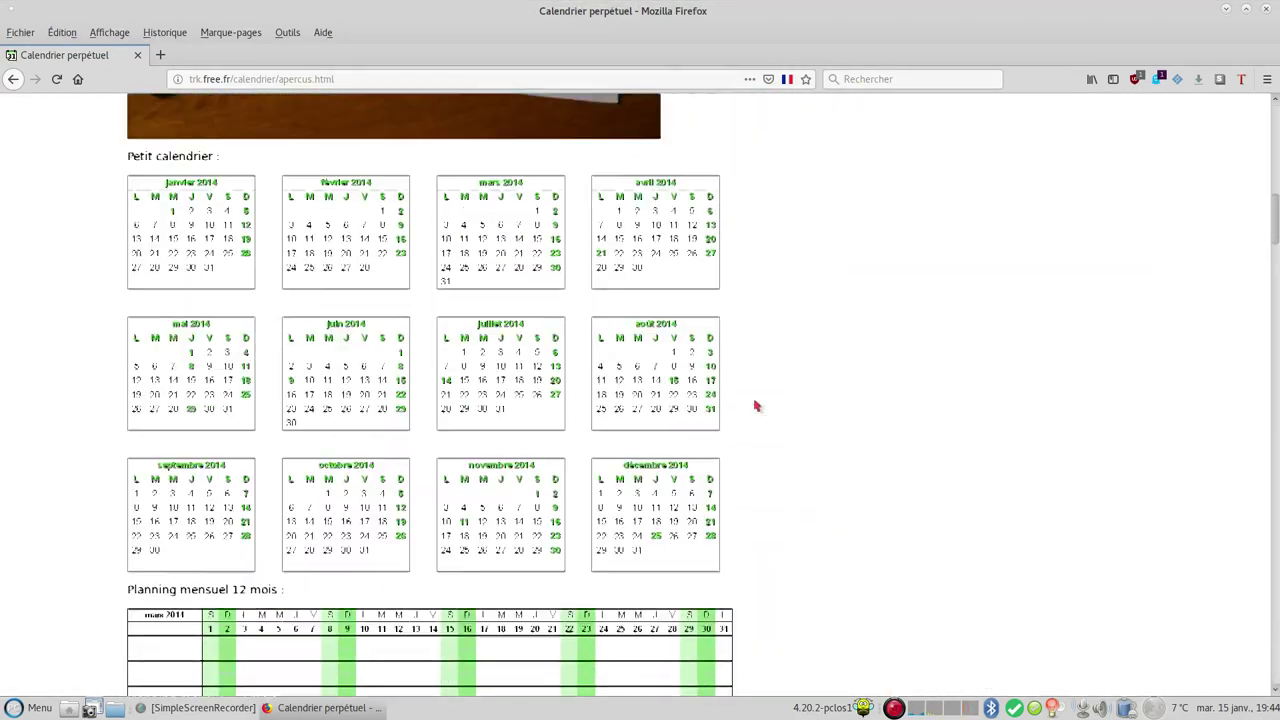
scroll(756, 405, up, 5)
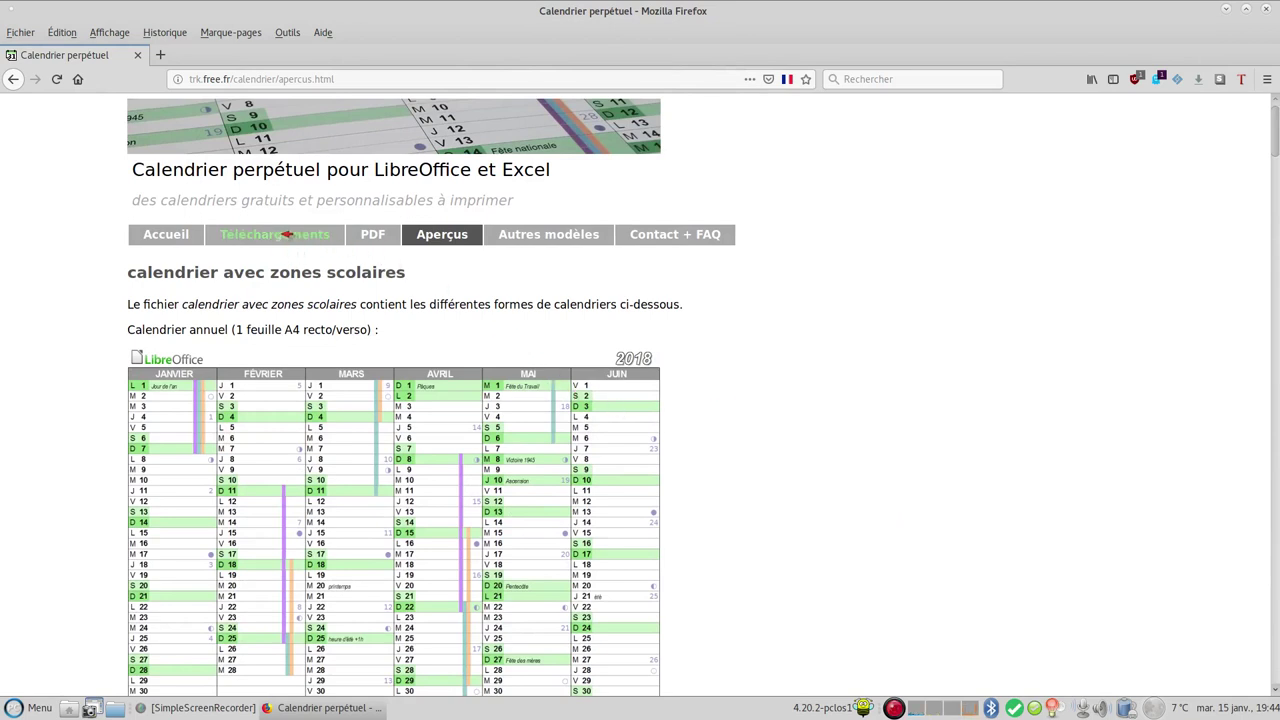
Go to the Téléchargements page and scroll its table of LibreOffice and Microsoft Office calendar files.
click(286, 235)
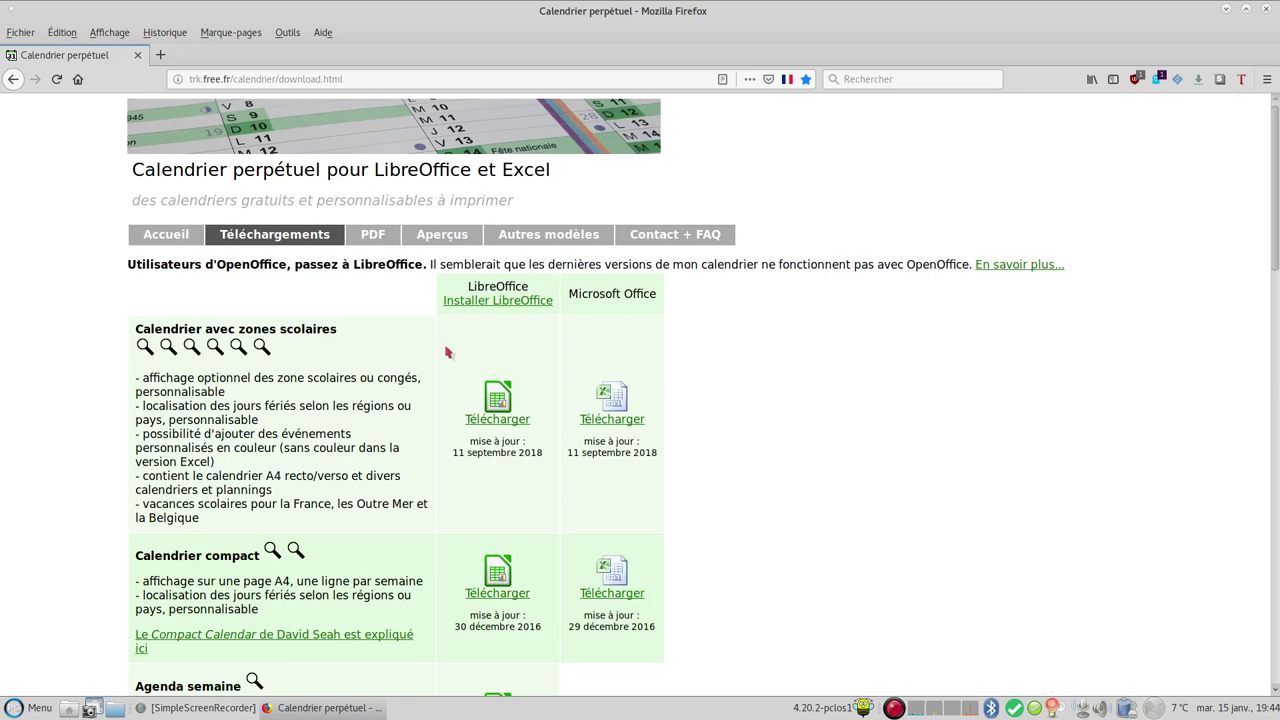
mouse_move(214, 346)
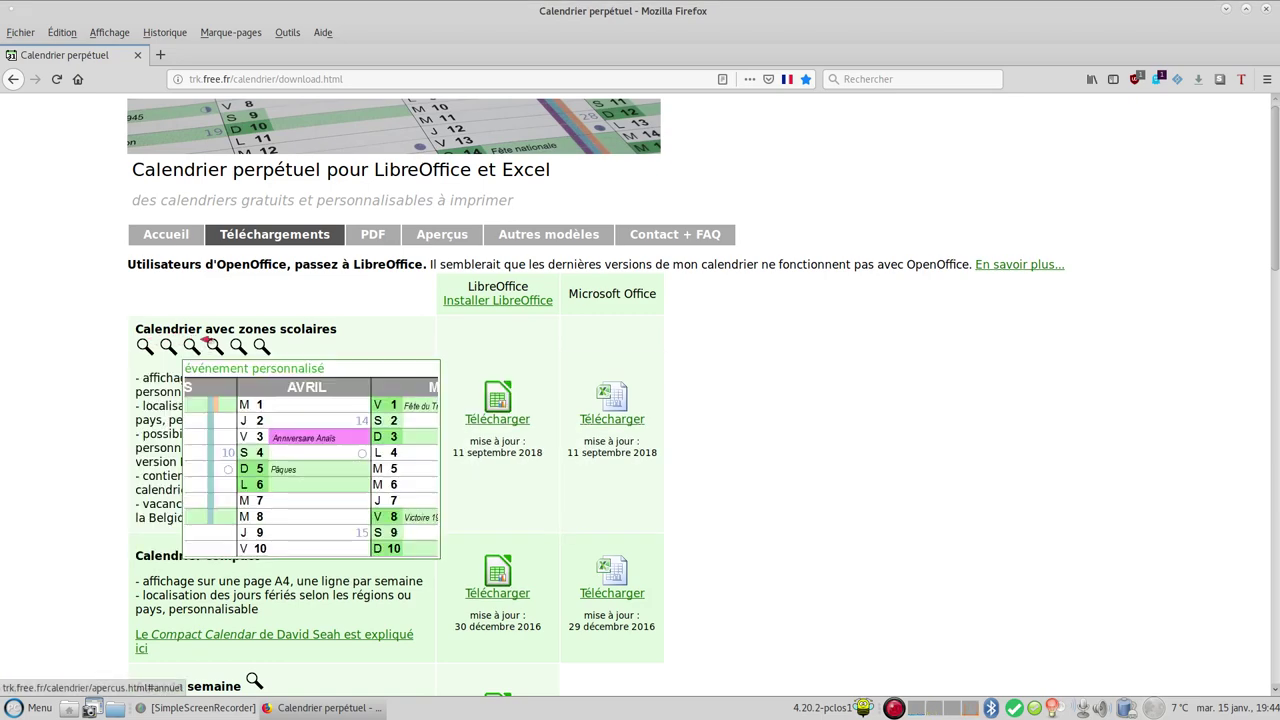
scroll(150, 380, down, 3)
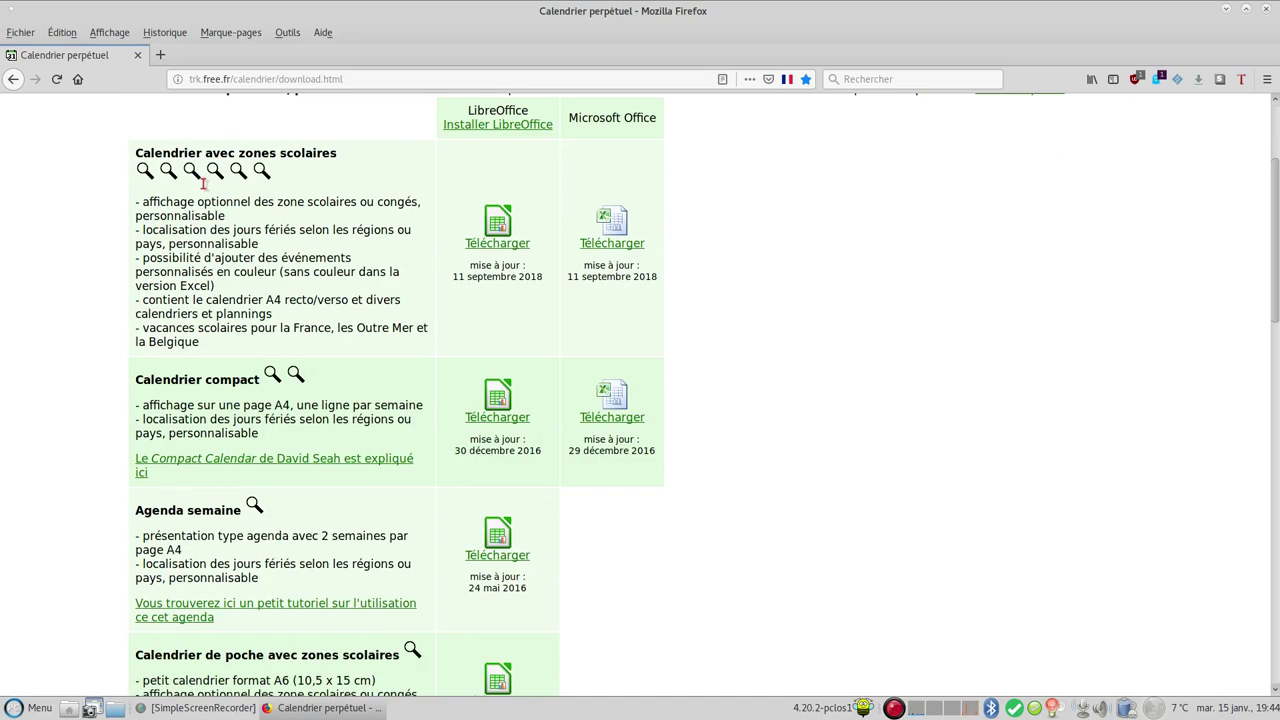
mouse_move(254, 681)
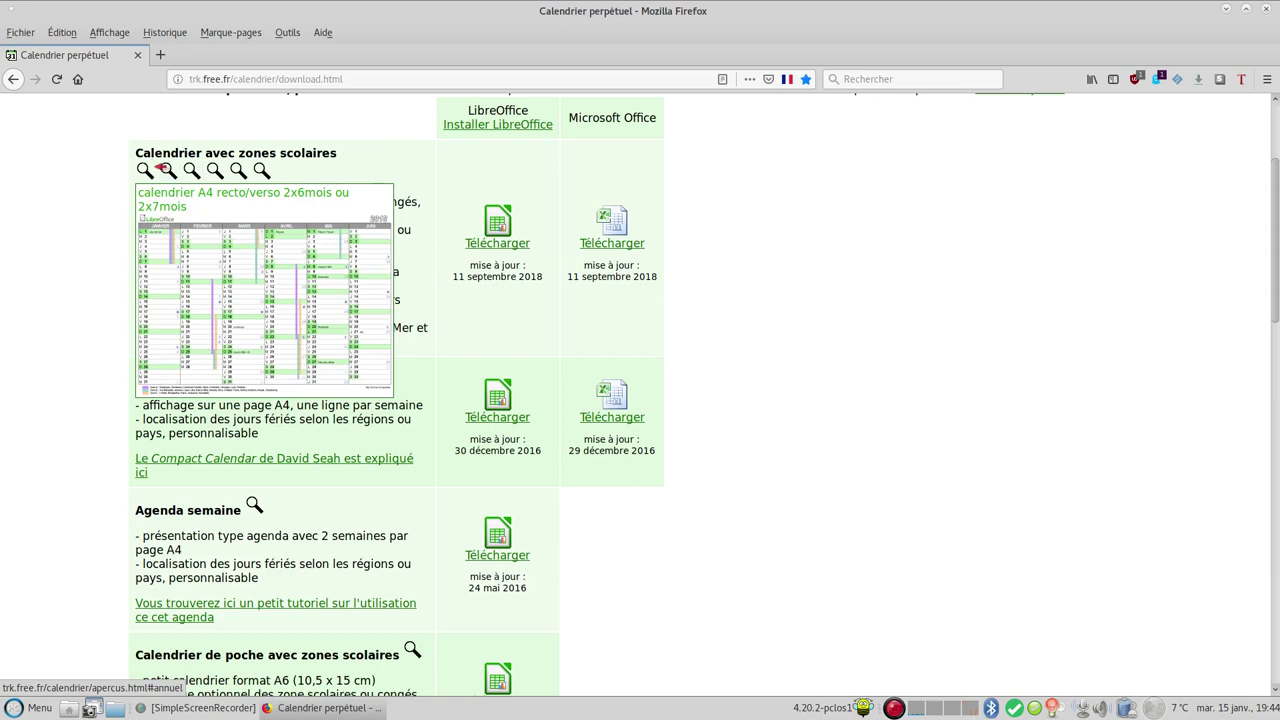
mouse_move(254, 505)
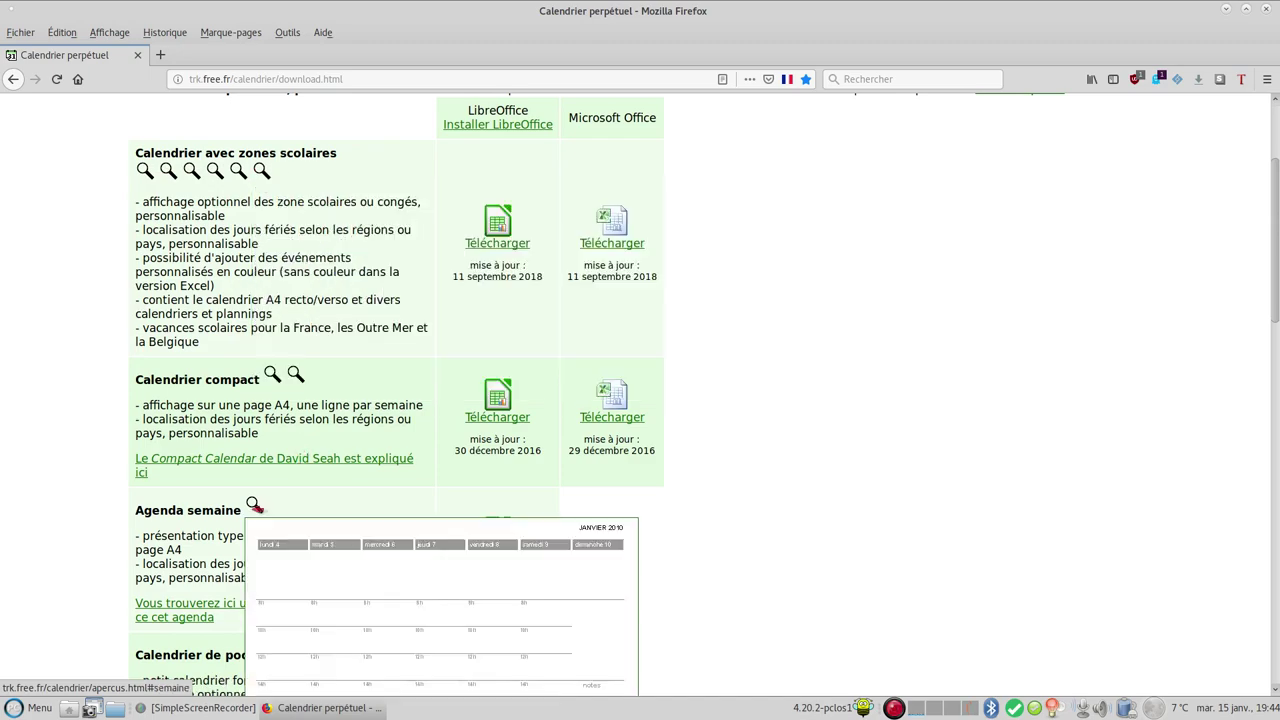
scroll(300, 495, down, 4)
scroll(834, 309, up, 5)
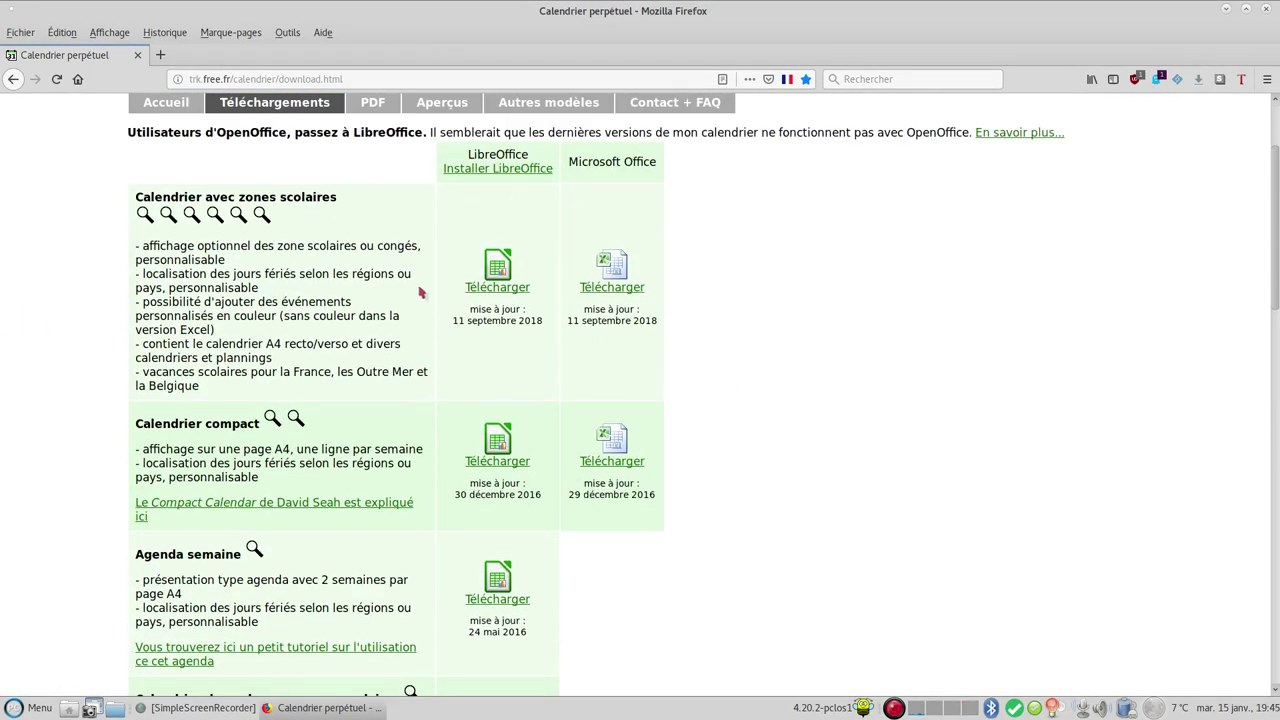
Open the downloaded calendrier_perpetuel.ods in Calc and save a copy into the Bureau folder.
click(493, 287)
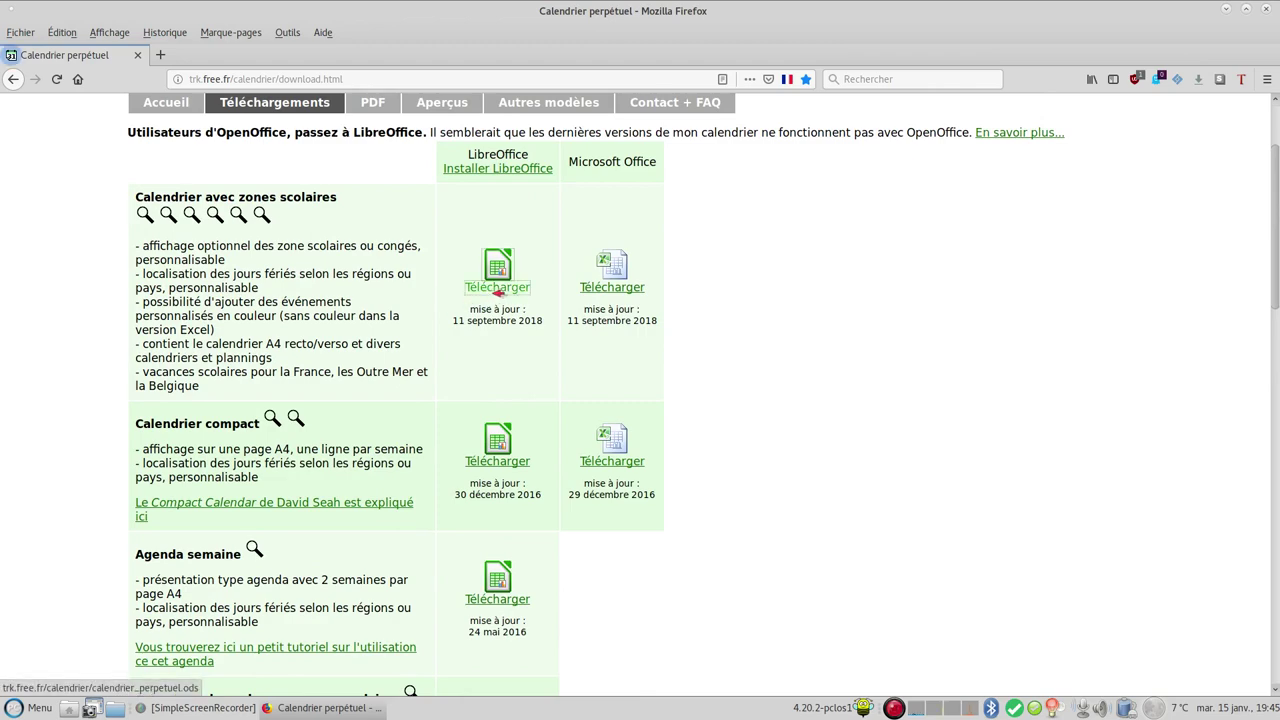
click(603, 456)
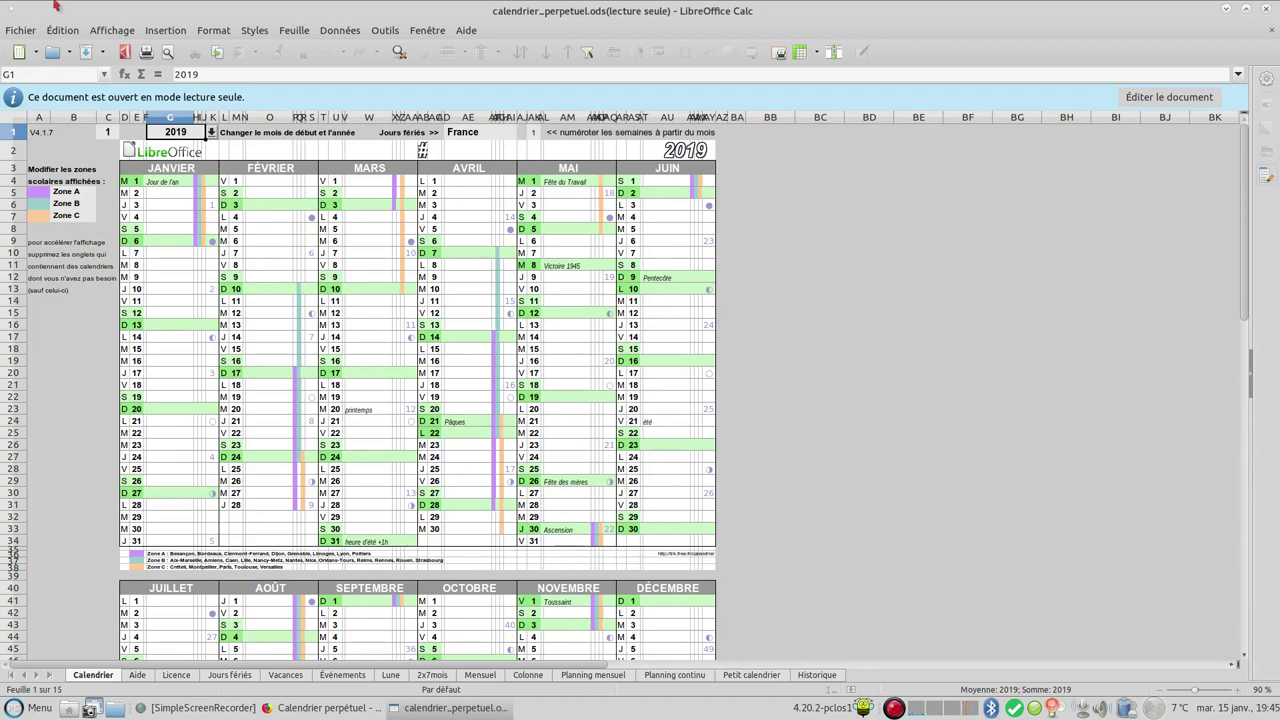
click(27, 31)
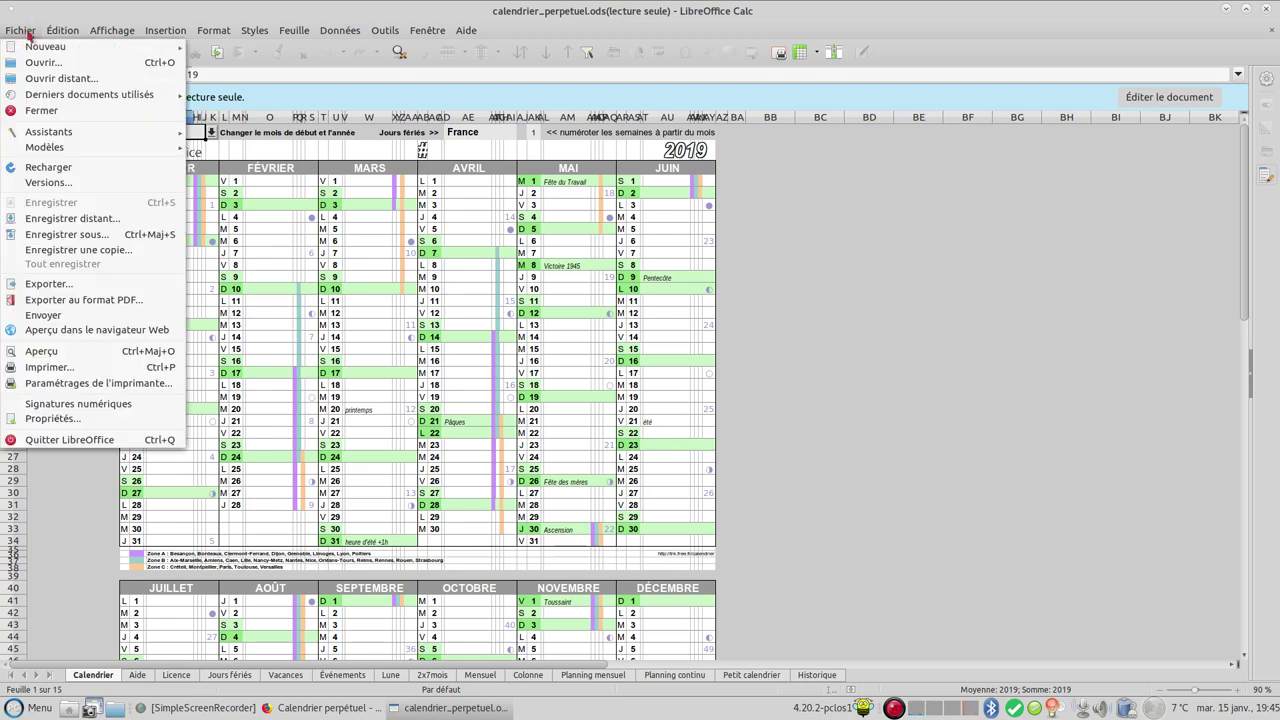
click(107, 235)
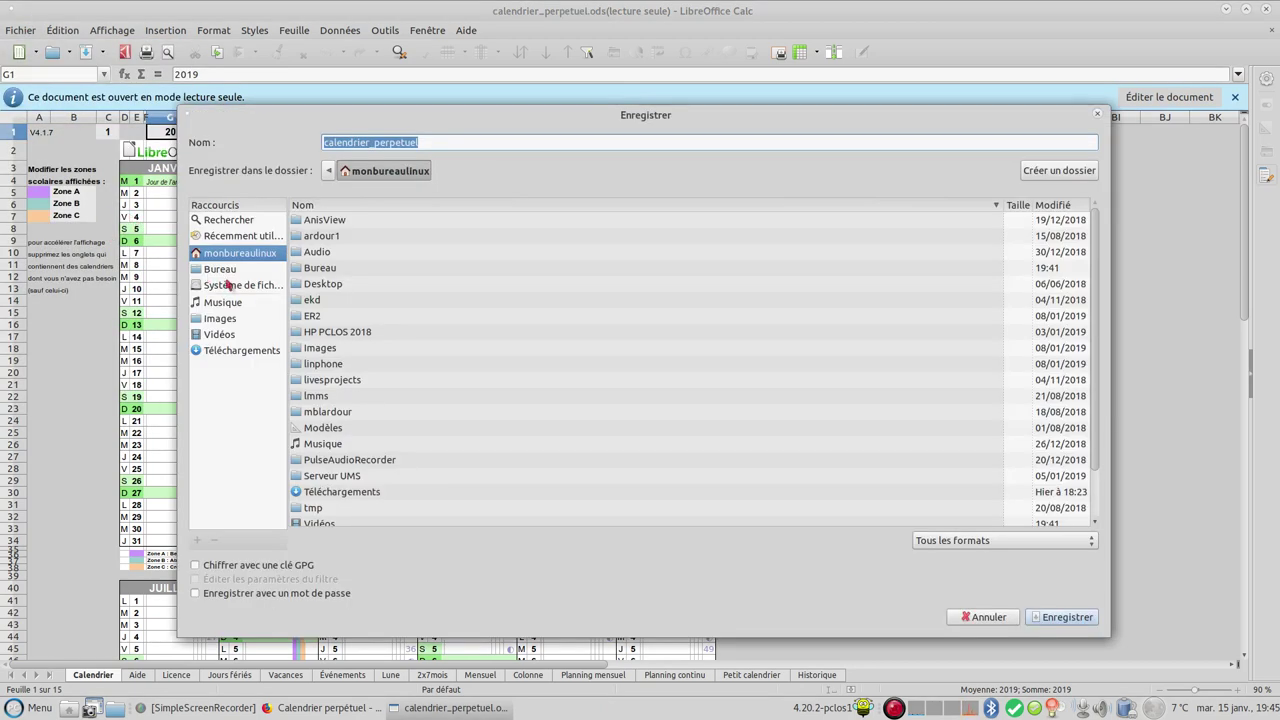
click(224, 272)
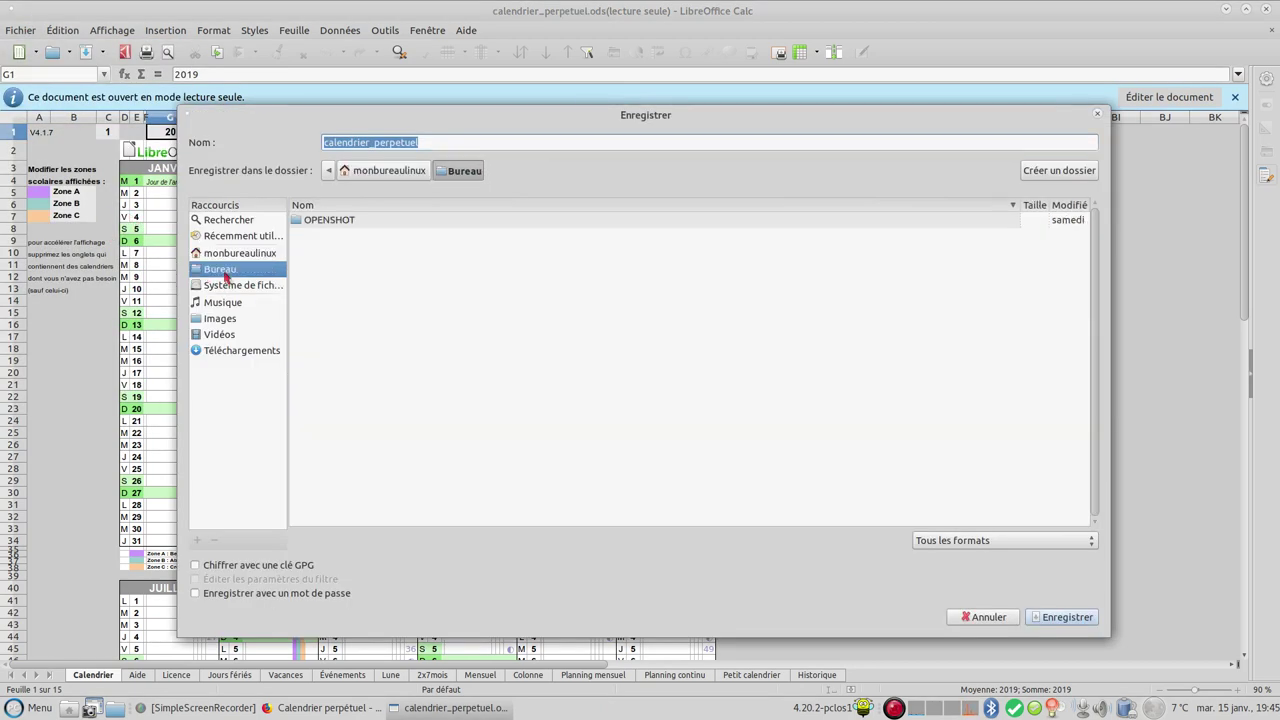
click(1047, 620)
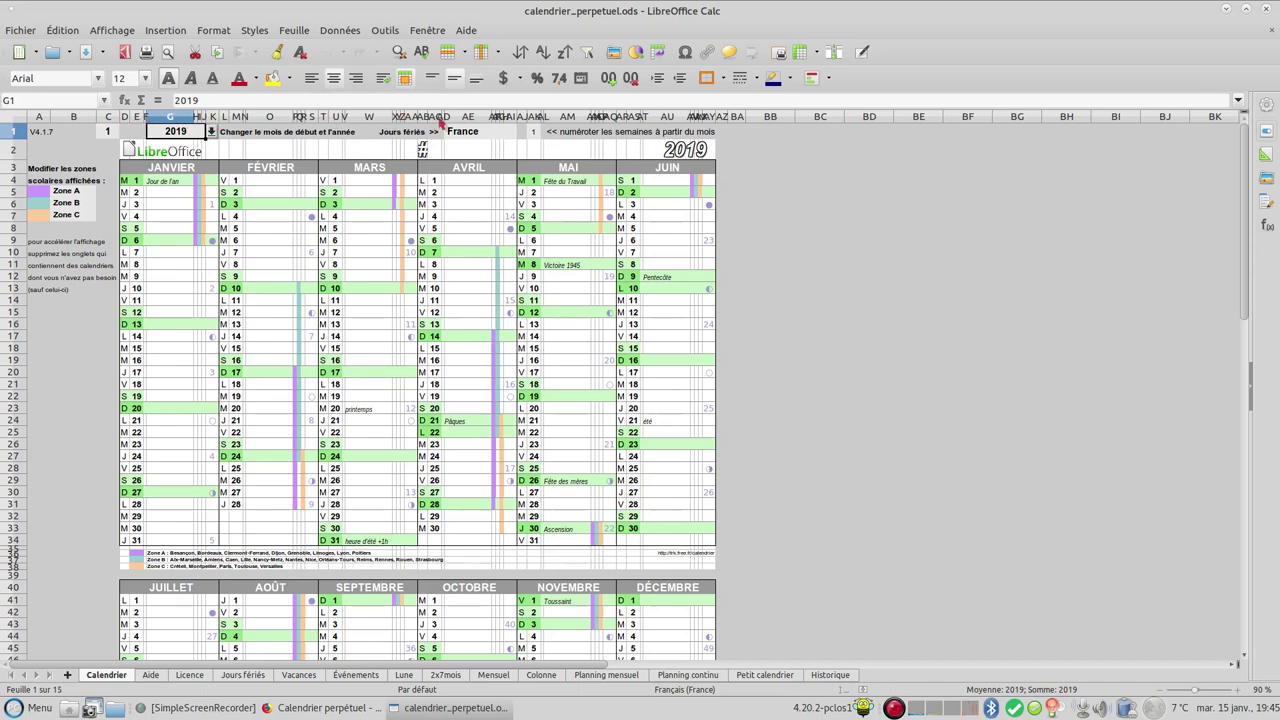
click(30, 34)
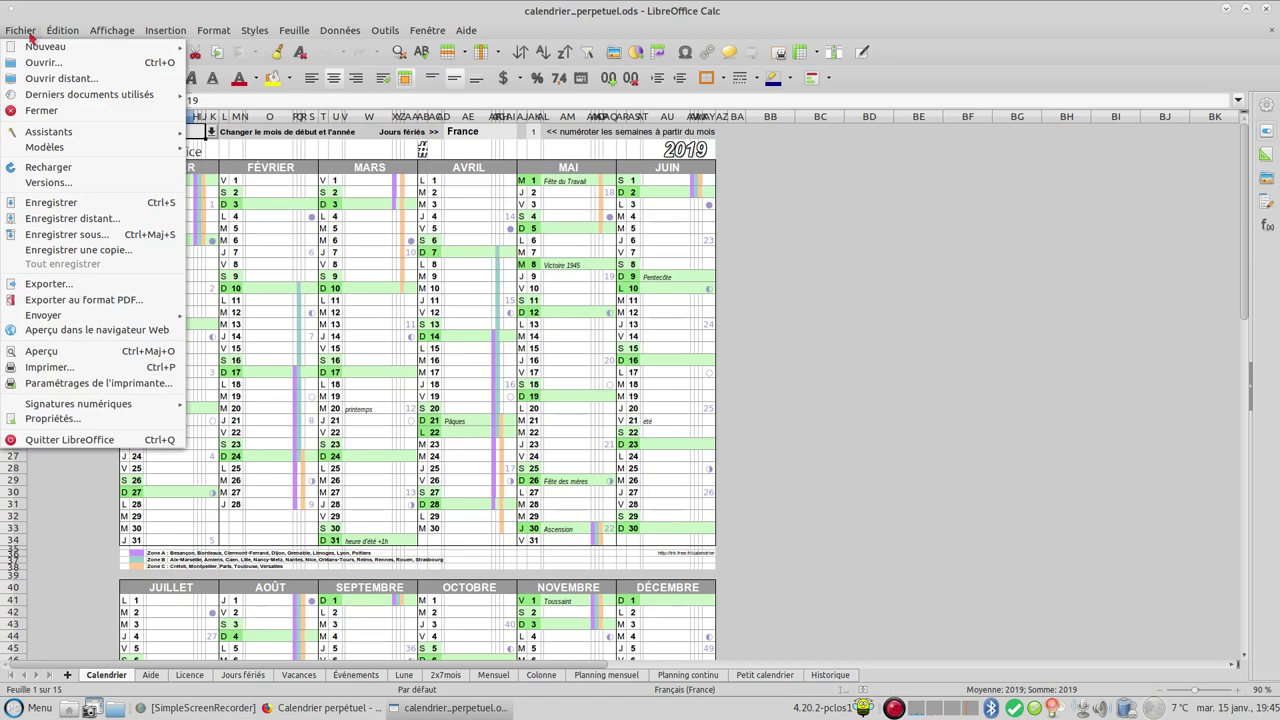
click(109, 354)
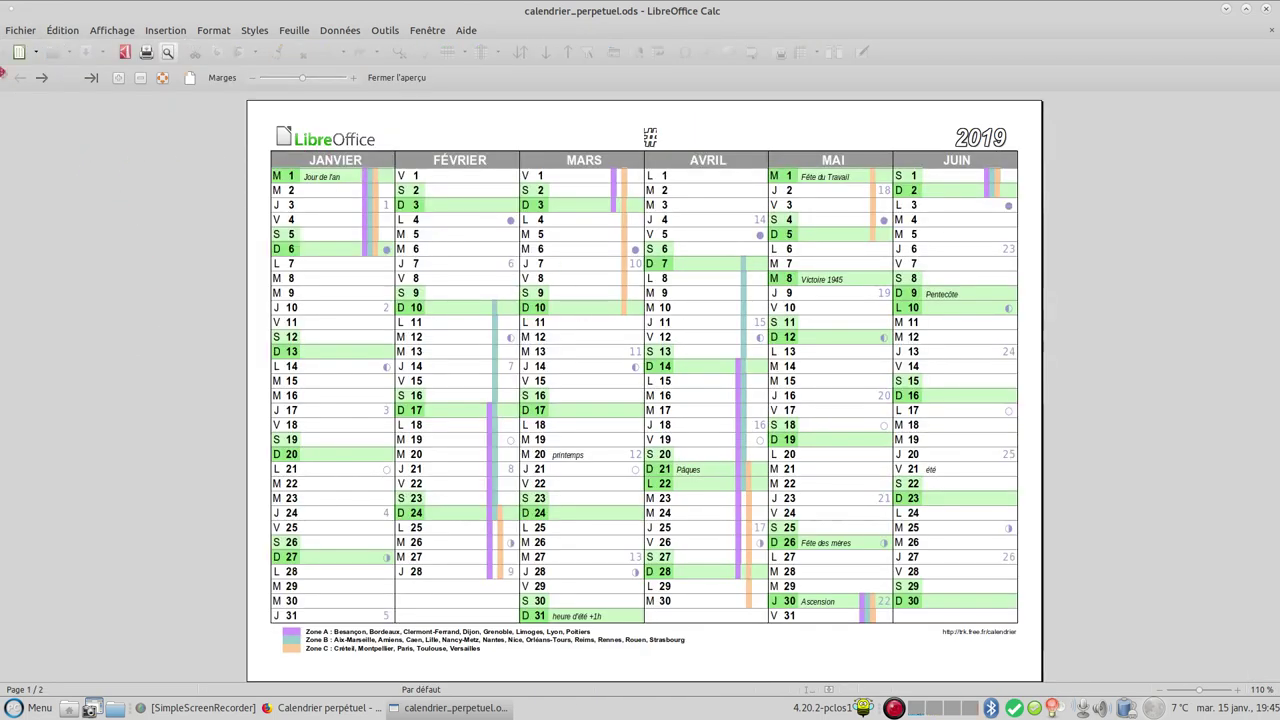
click(41, 77)
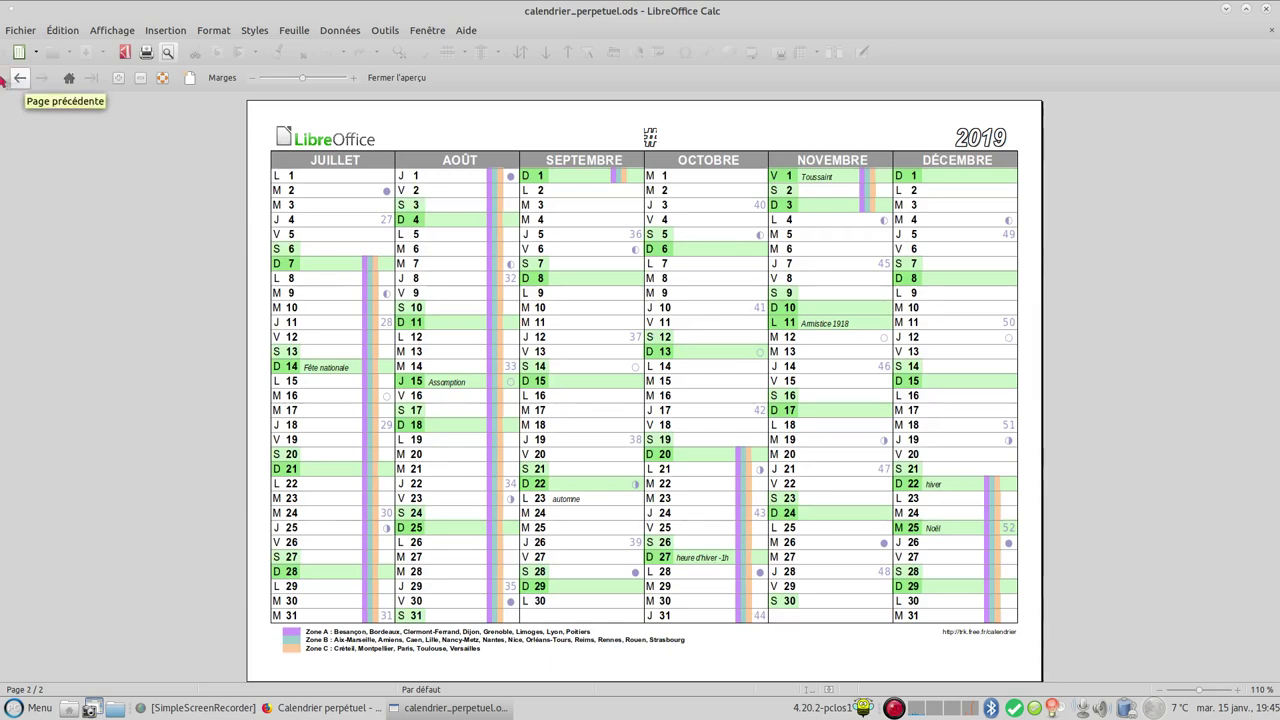
click(20, 77)
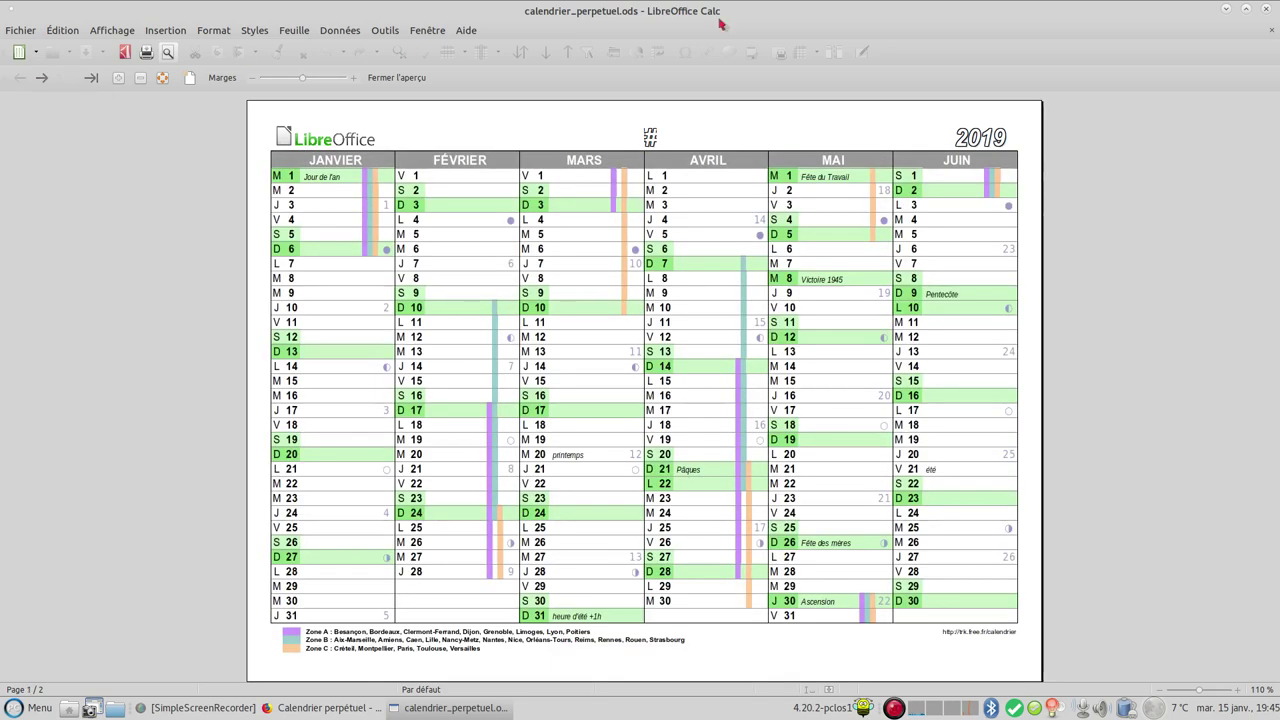
click(1267, 10)
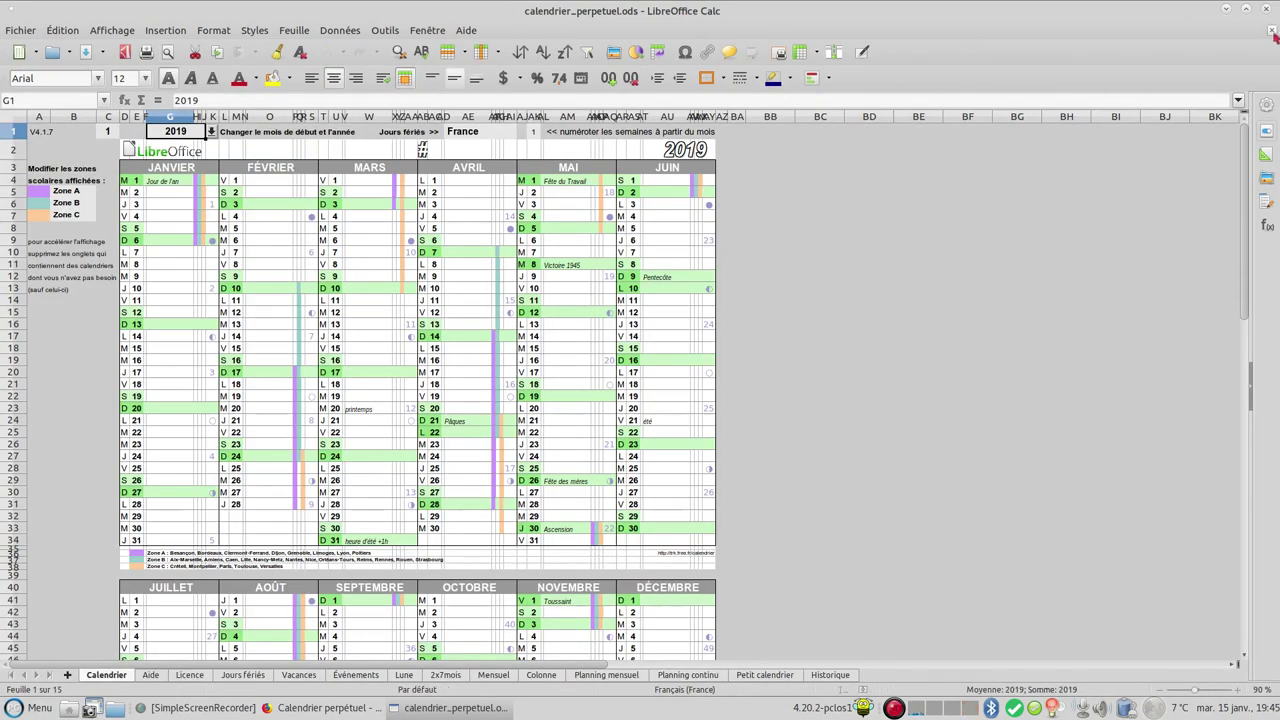
Close the calendar spreadsheet and scroll the downloads page to Calendrier mural 12 feuilles.
click(1267, 8)
scroll(811, 484, down, 1)
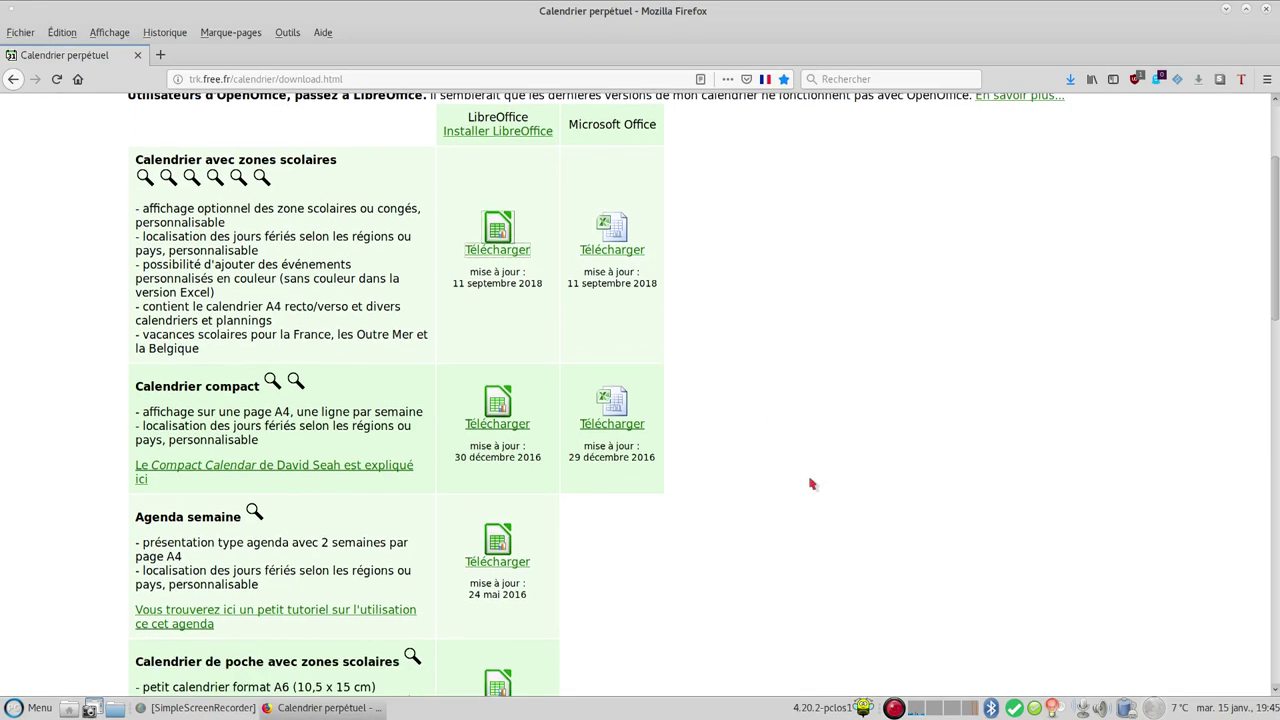
scroll(811, 484, down, 3)
scroll(811, 484, down, 3)
scroll(811, 484, down, 4)
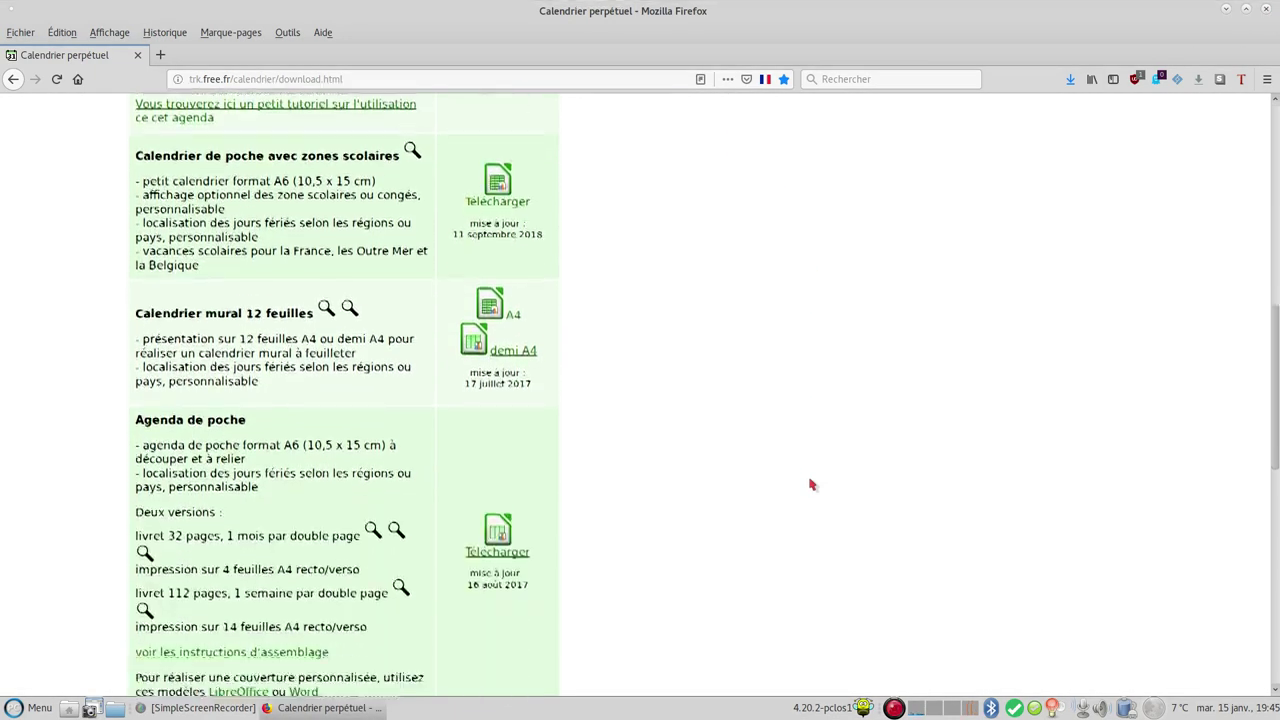
scroll(811, 484, down, 2)
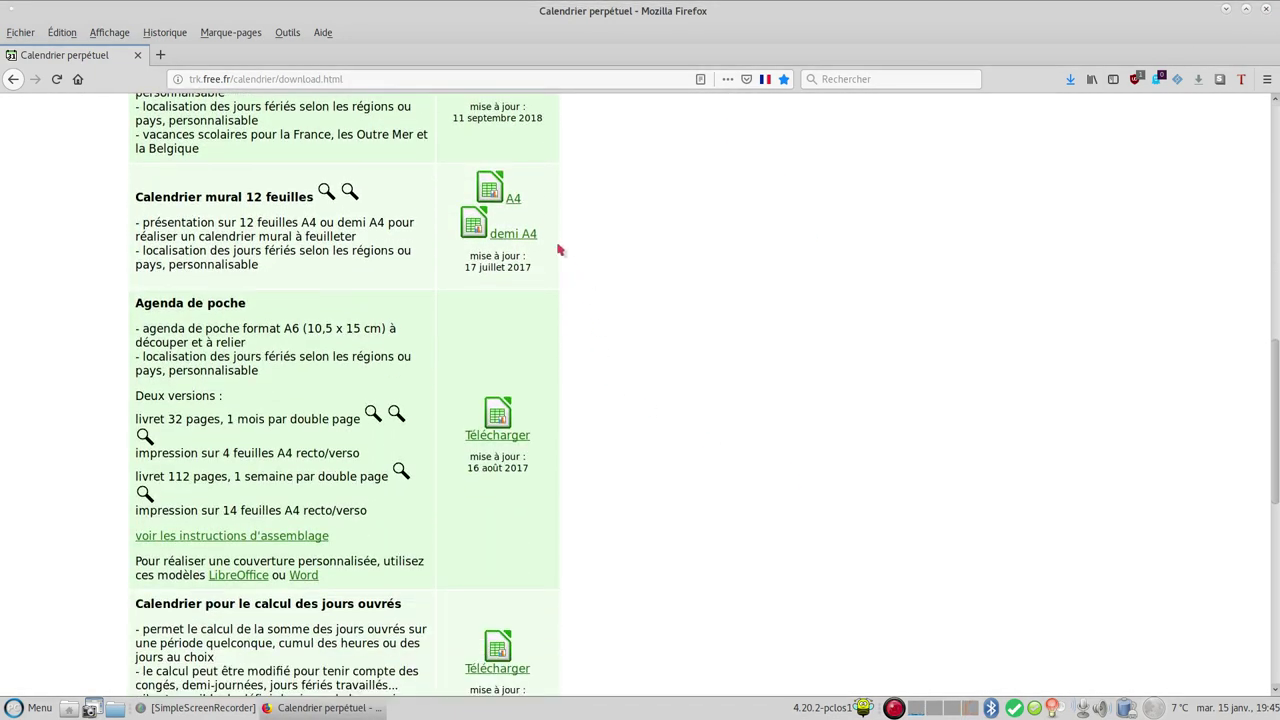
scroll(652, 297, up, 2)
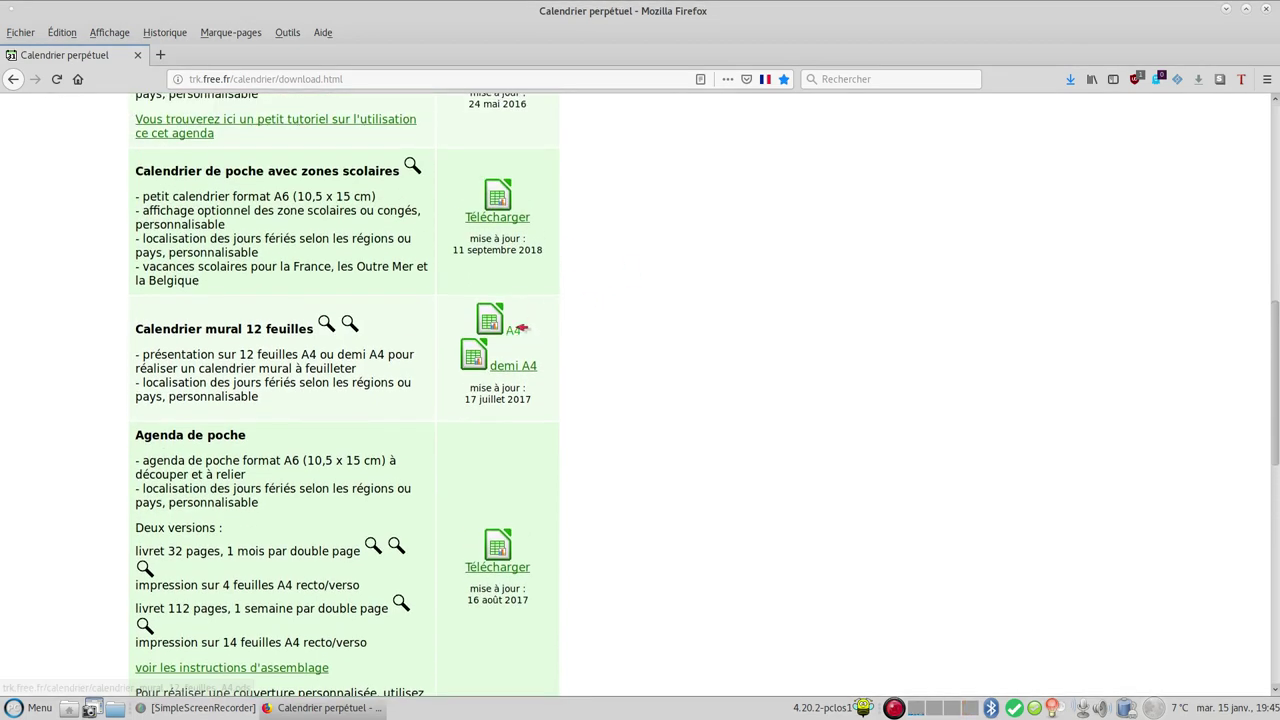
Download the A4 12-sheet wall calendar and open it in LibreOffice Calc.
click(519, 329)
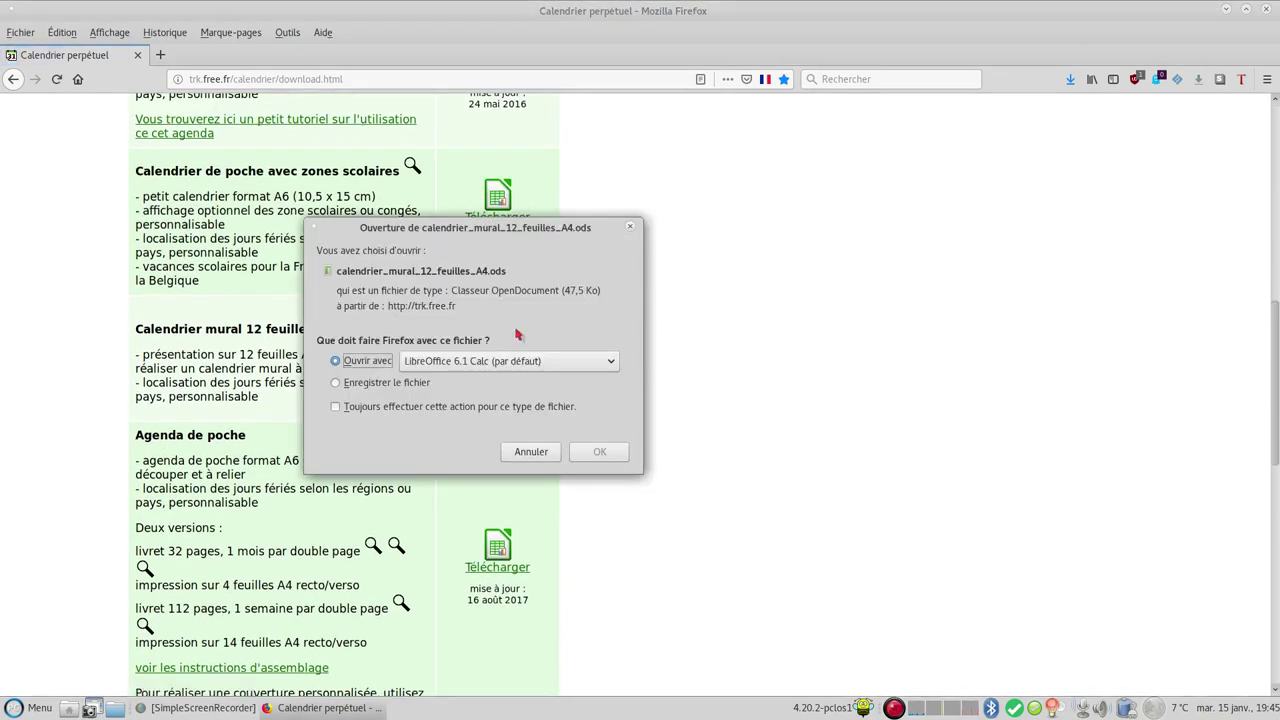
scroll(948, 372, up, 3)
scroll(900, 362, up, 2)
scroll(891, 362, down, 2)
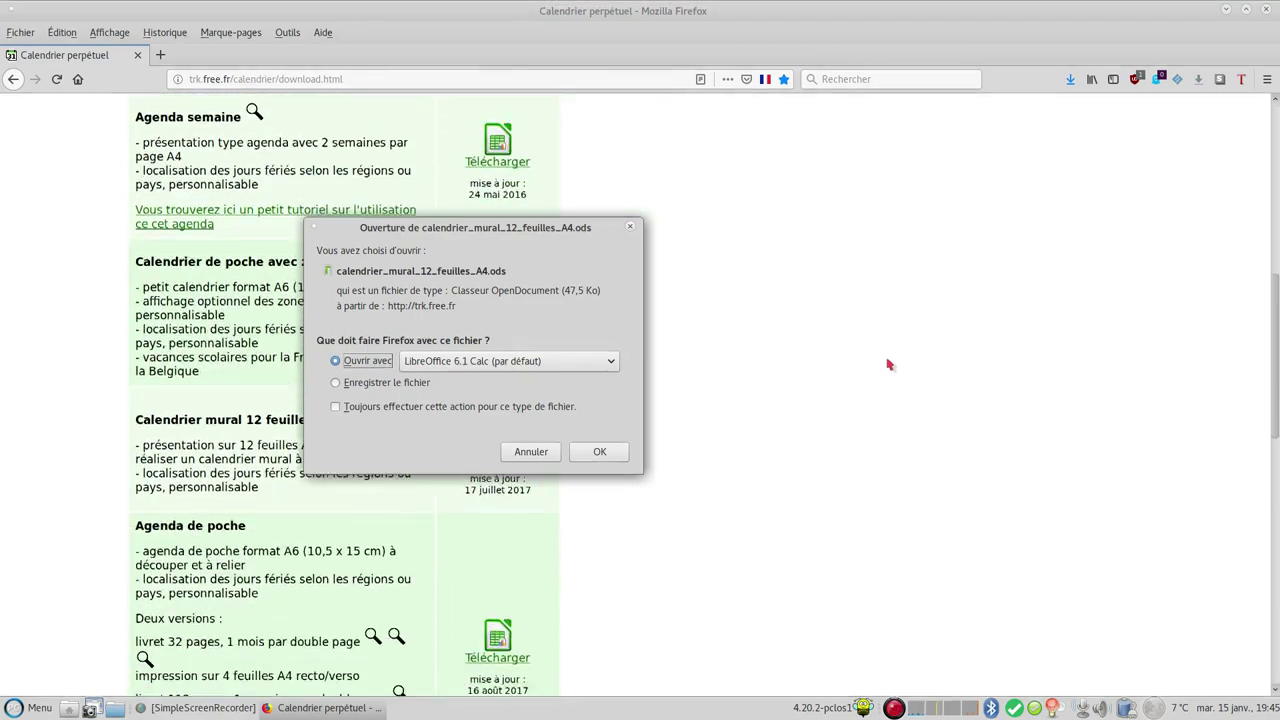
scroll(870, 358, up, 3)
scroll(848, 350, down, 4)
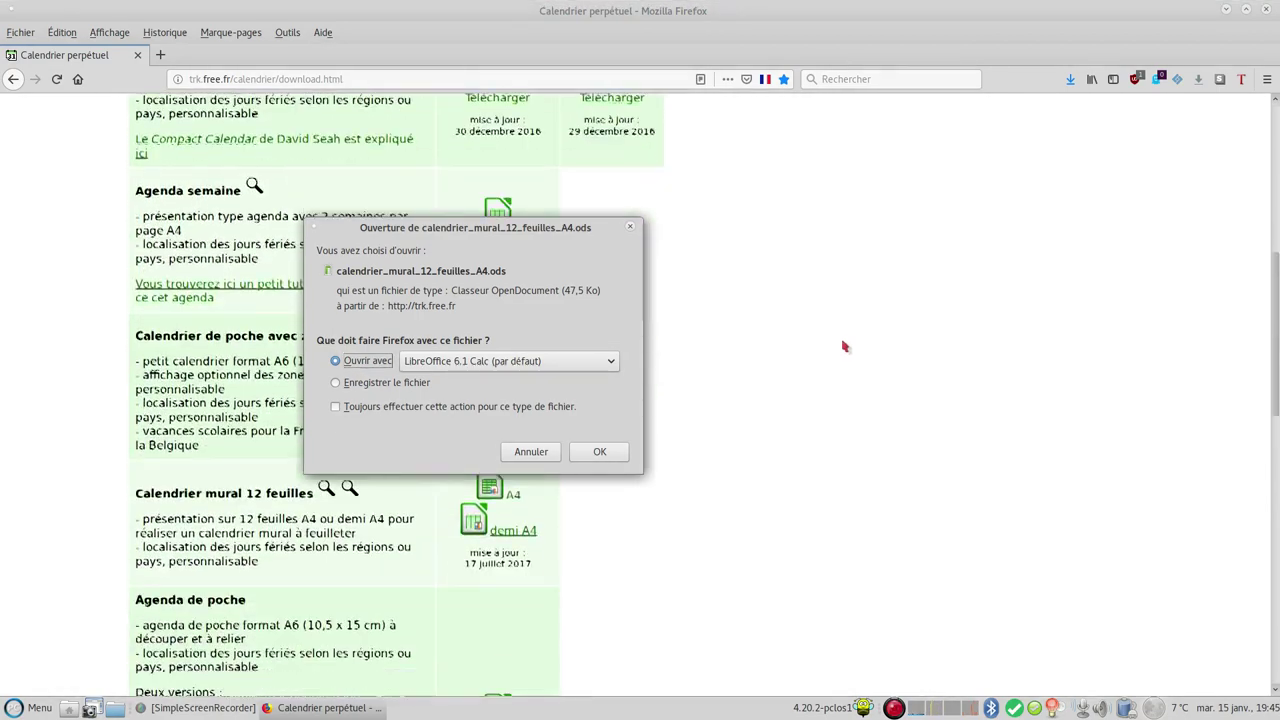
click(588, 451)
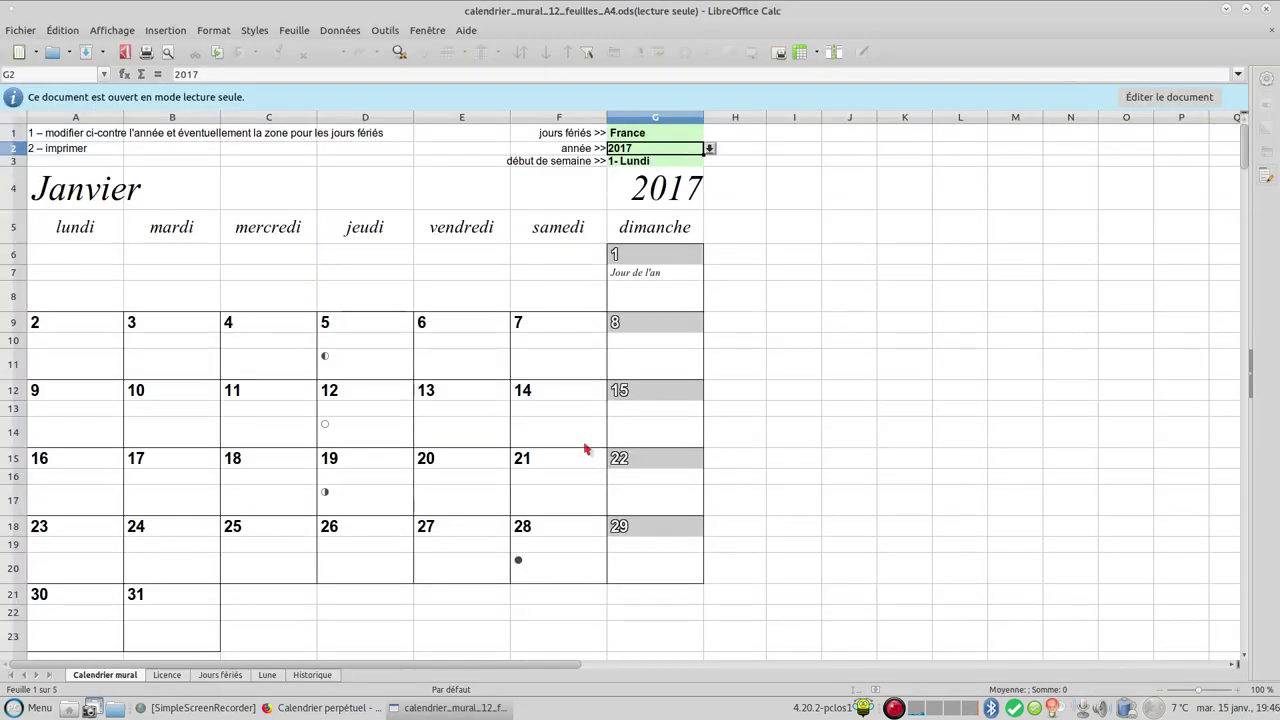
Try choosing 2019 in the G2 year list, then dismiss the read-only document notice.
scroll(624, 414, down, 8)
scroll(624, 414, down, 5)
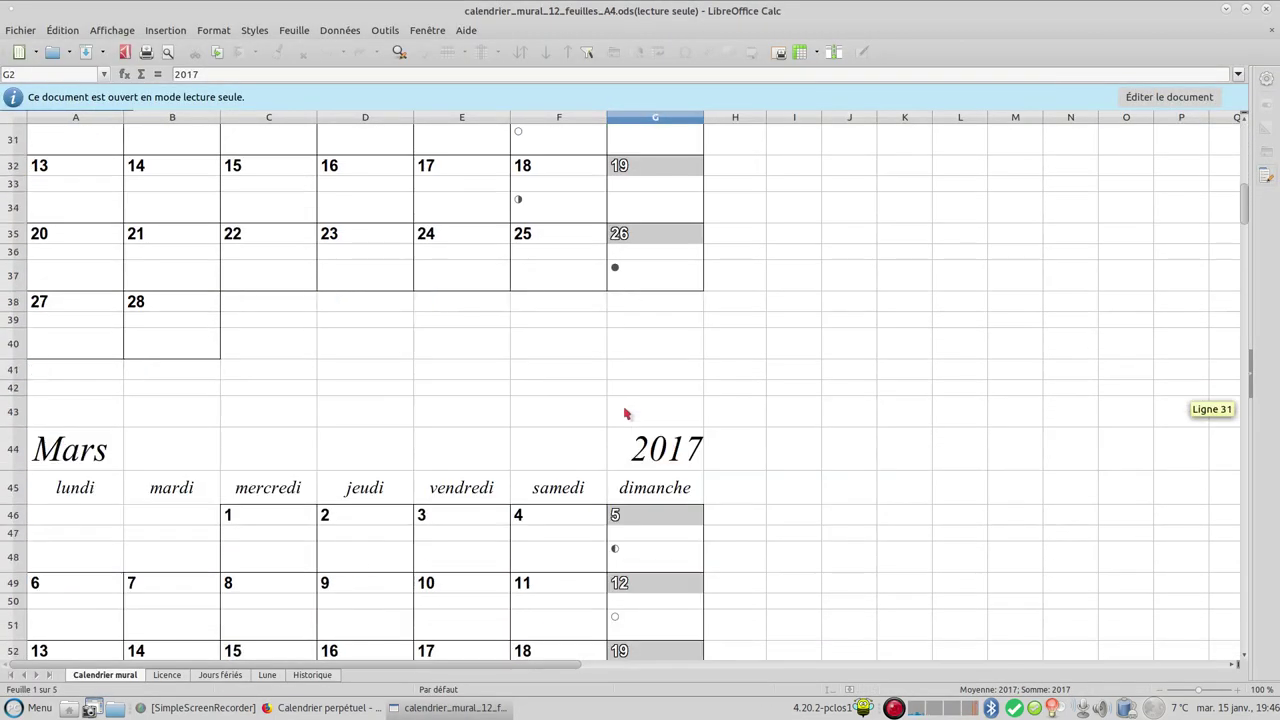
scroll(624, 414, down, 5)
scroll(624, 414, down, 3)
scroll(624, 414, up, 20)
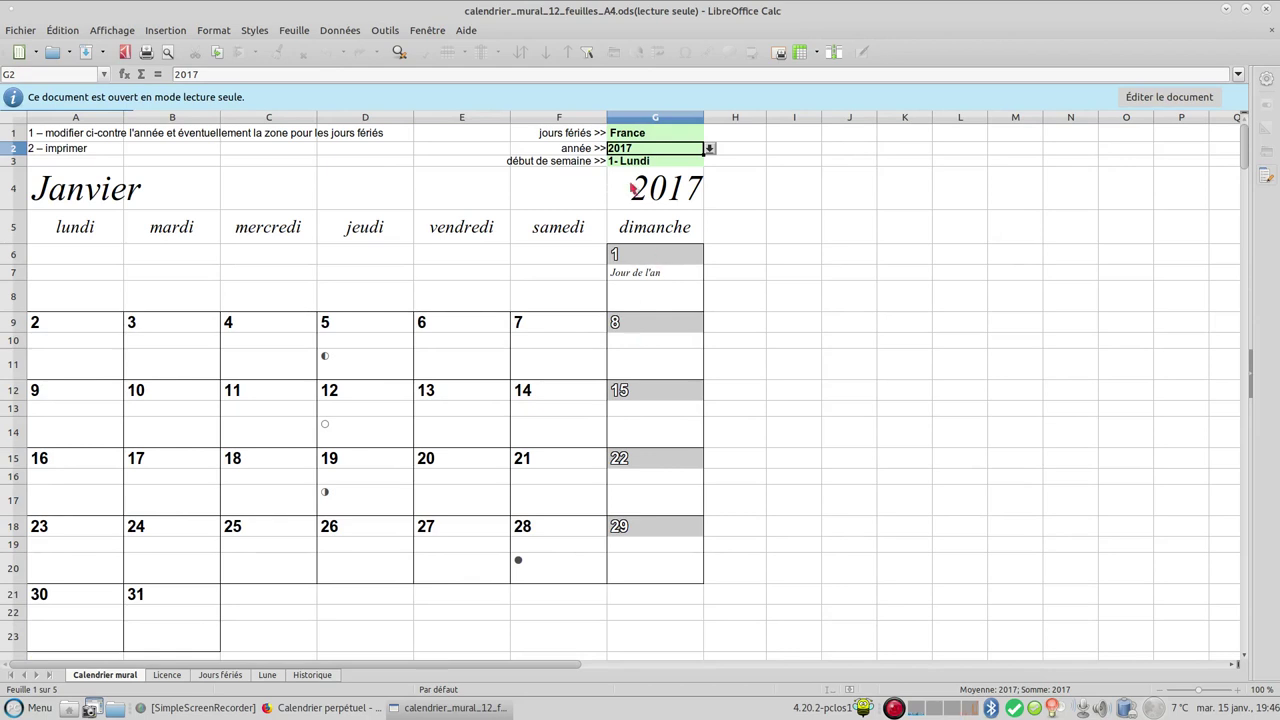
click(709, 149)
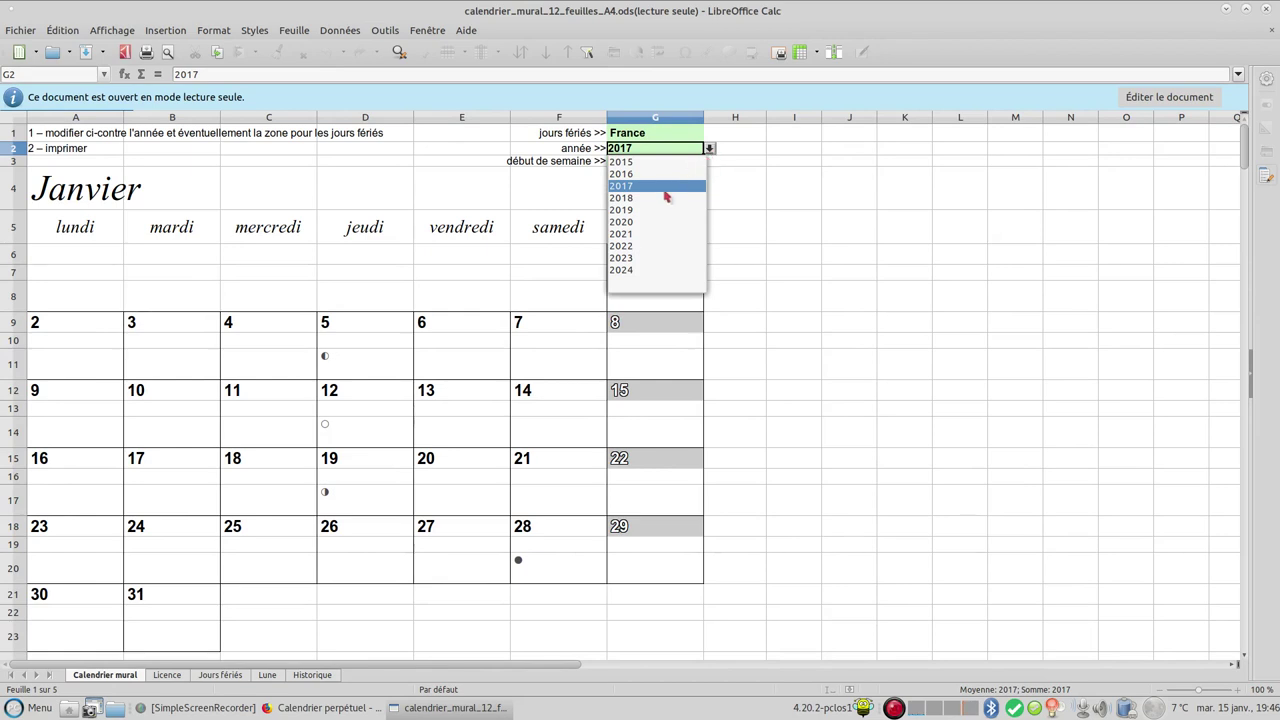
click(628, 212)
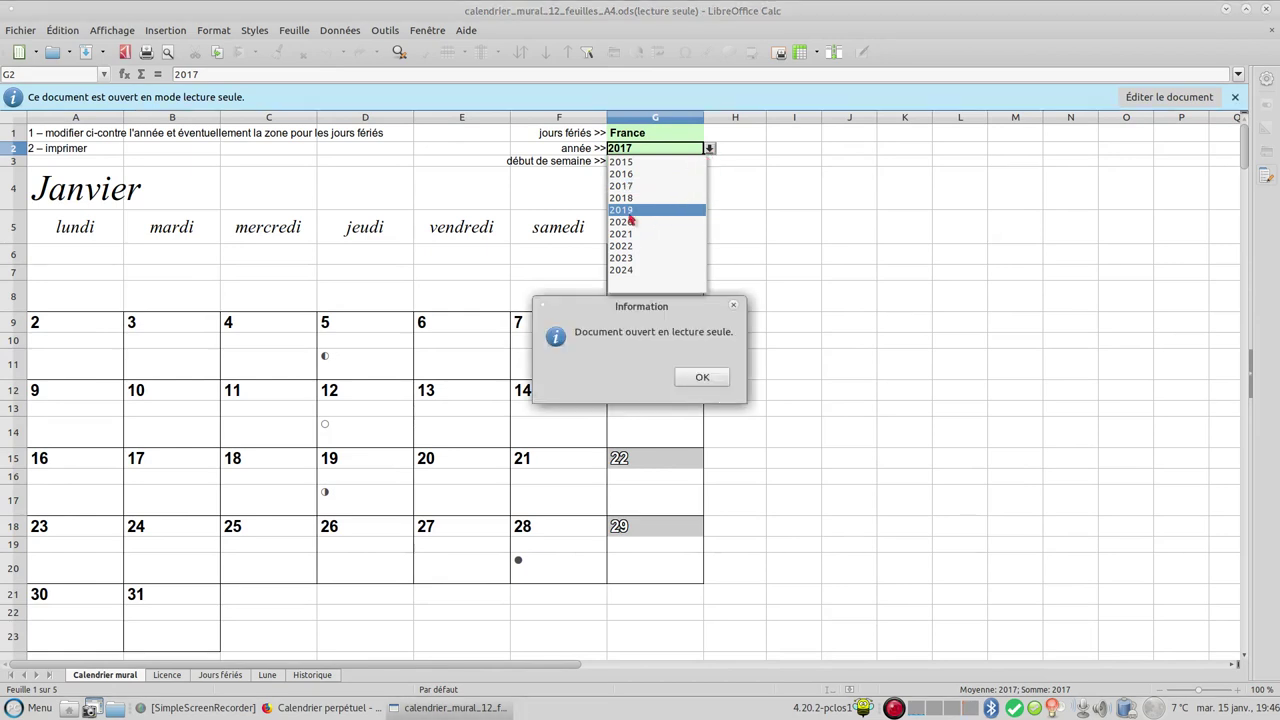
click(703, 379)
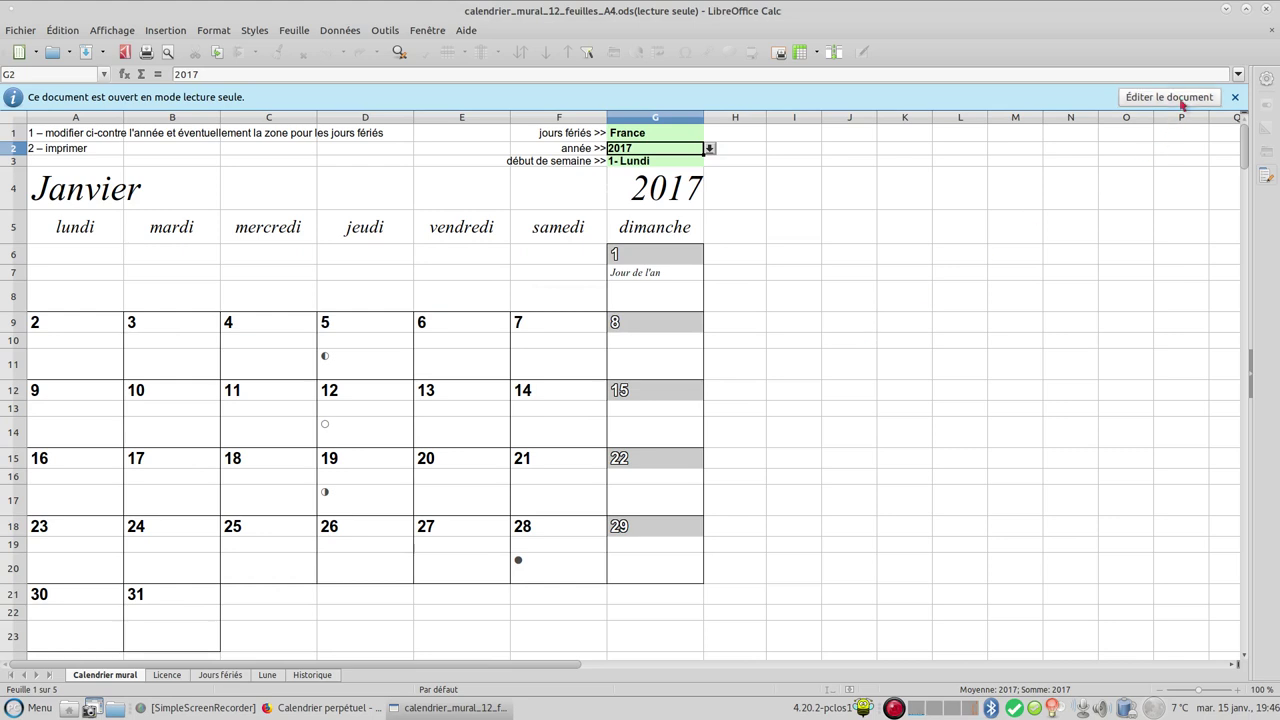
Save calendrier_mural_12_feuilles_A4.ods as an editable copy in the Bureau folder.
click(19, 31)
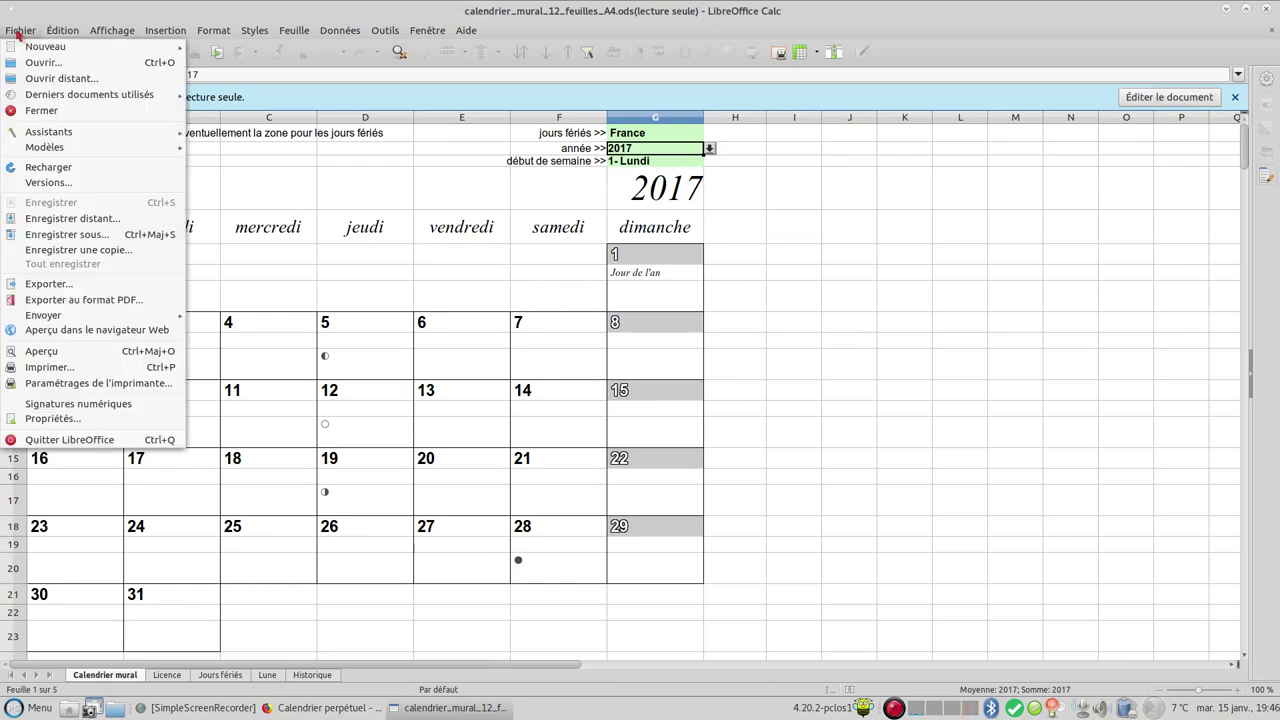
click(115, 236)
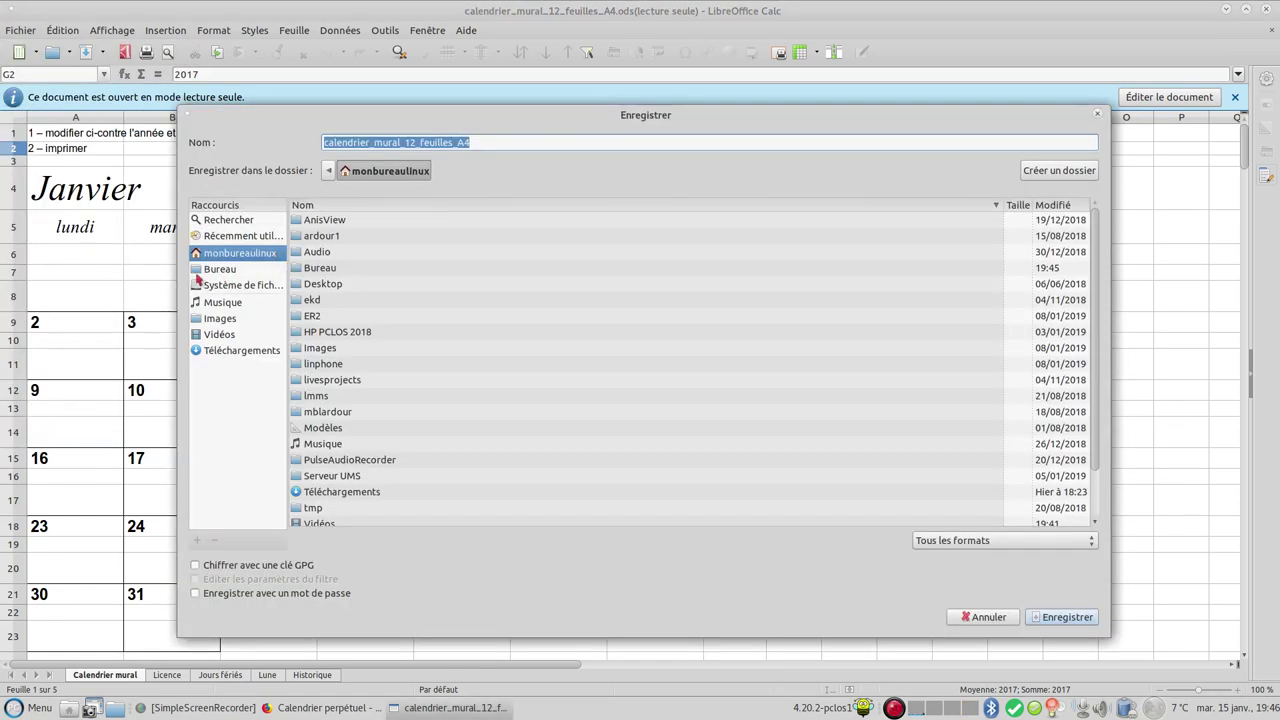
click(216, 271)
click(1055, 617)
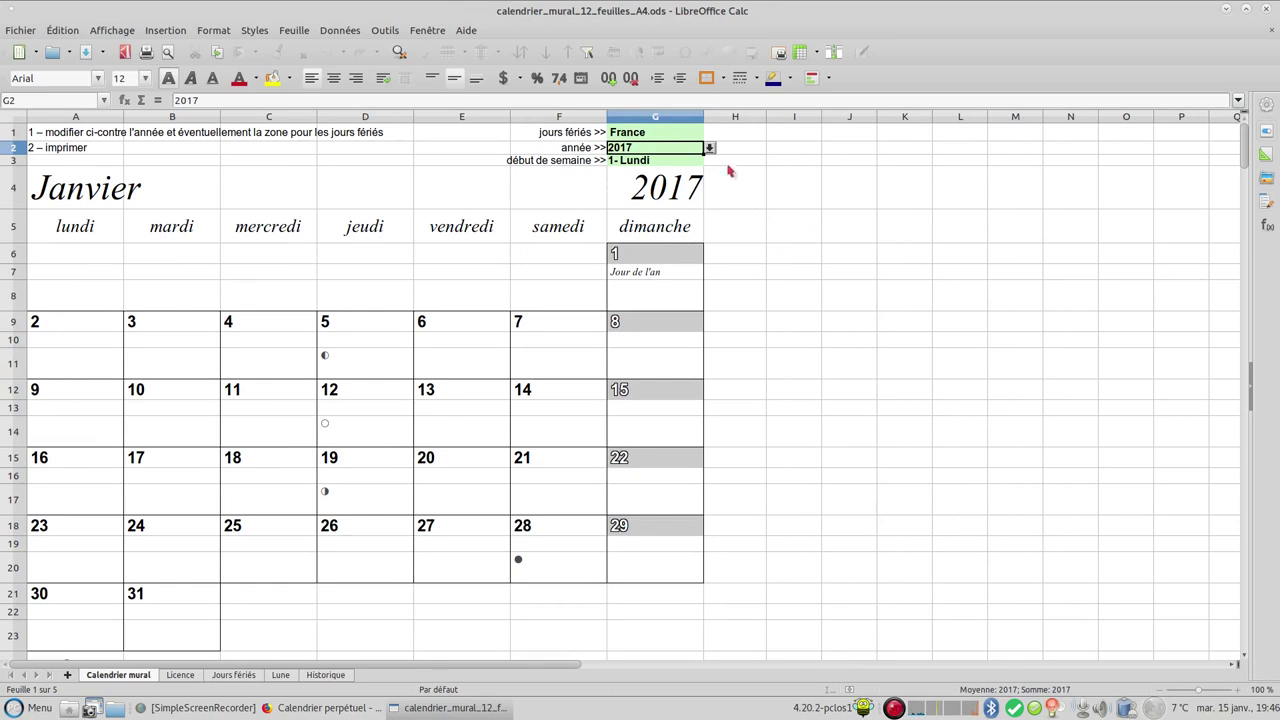
click(709, 149)
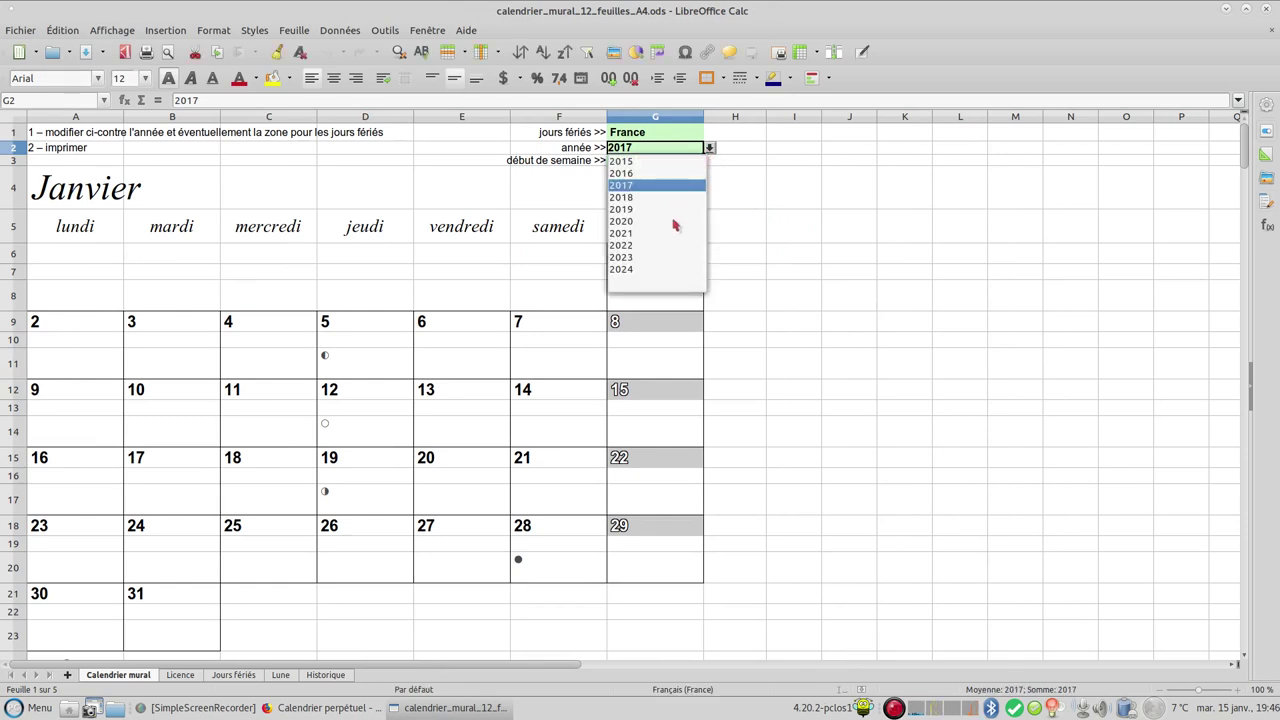
Set the G2 year to 2019 and page through five monthly pages in print preview.
click(632, 210)
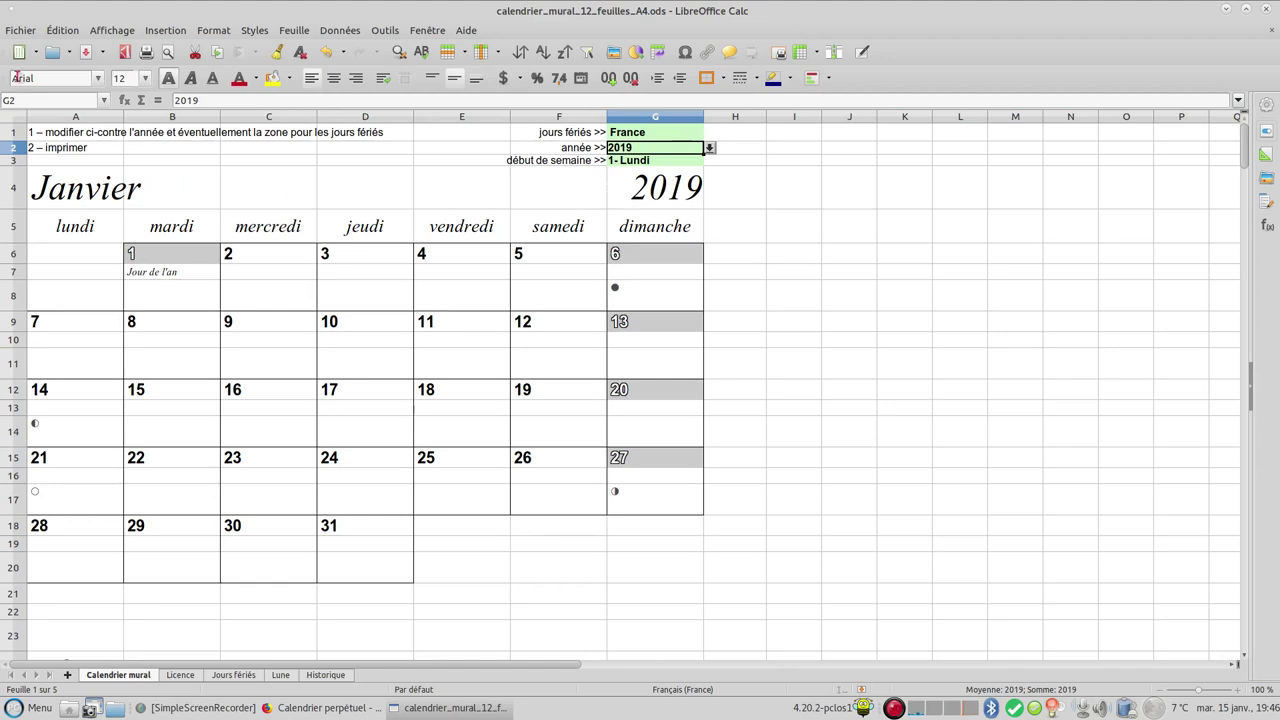
click(20, 31)
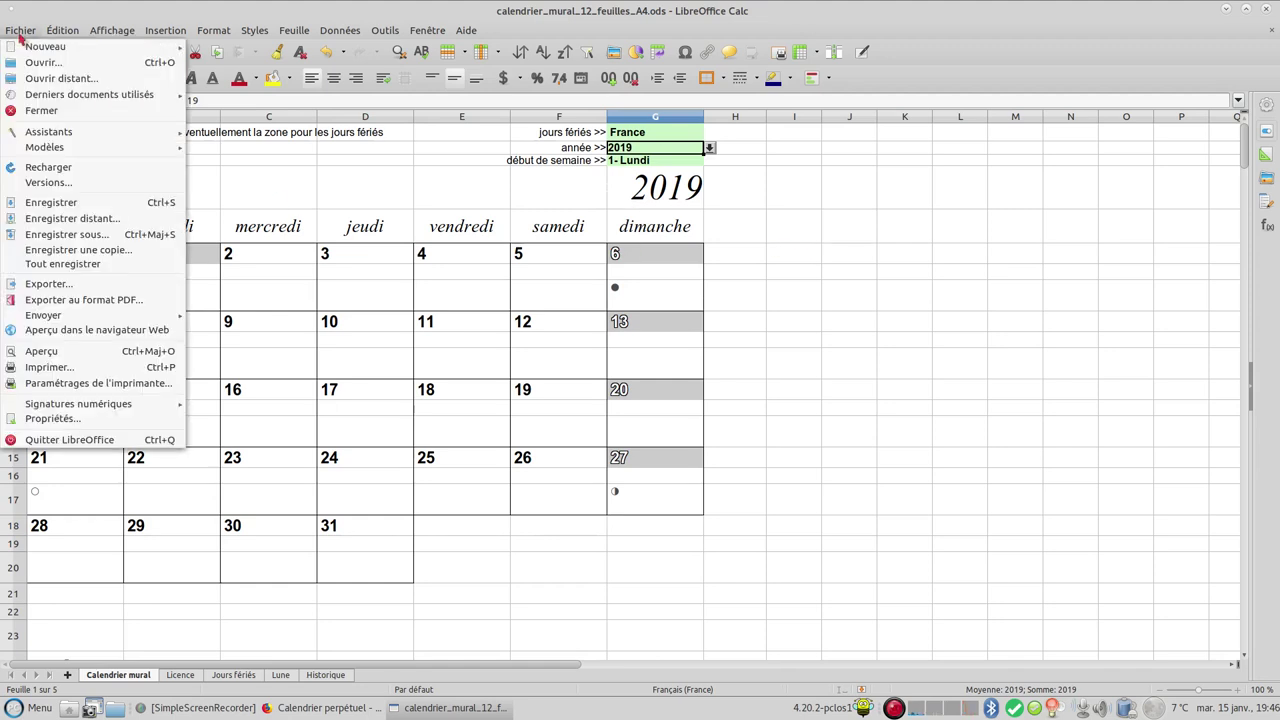
click(104, 353)
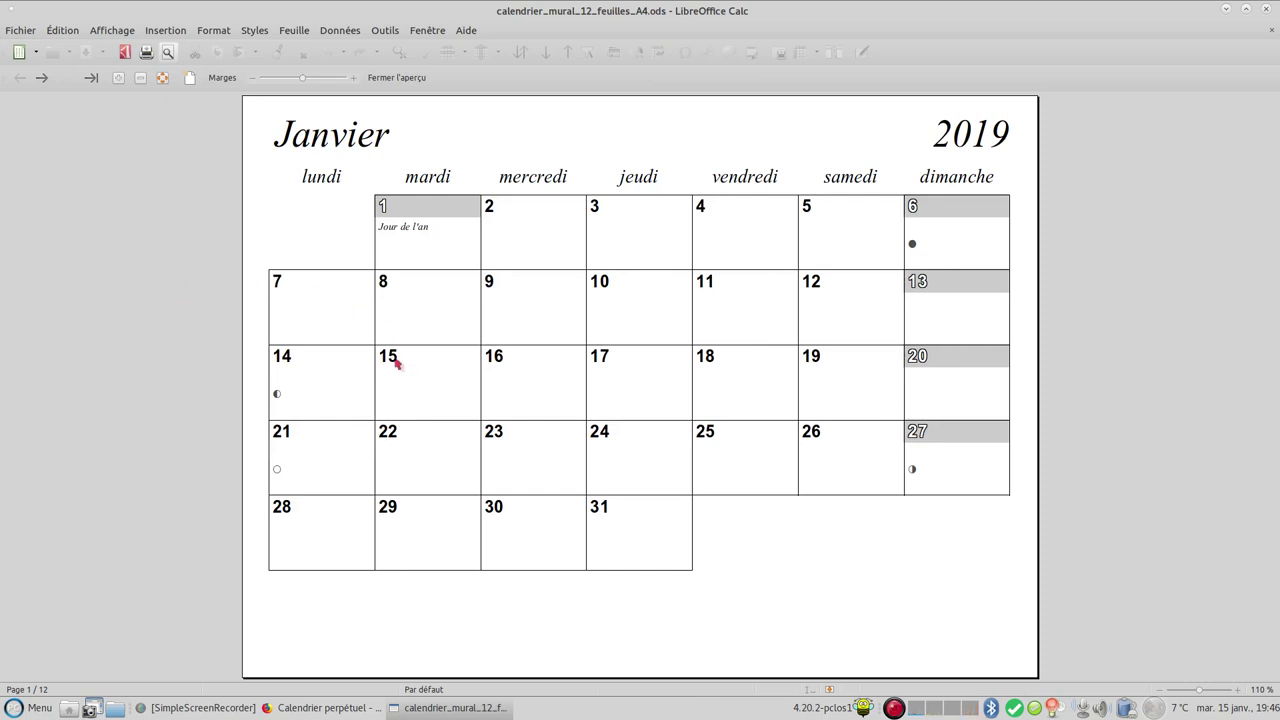
click(42, 77)
click(42, 77)
click(42, 77)
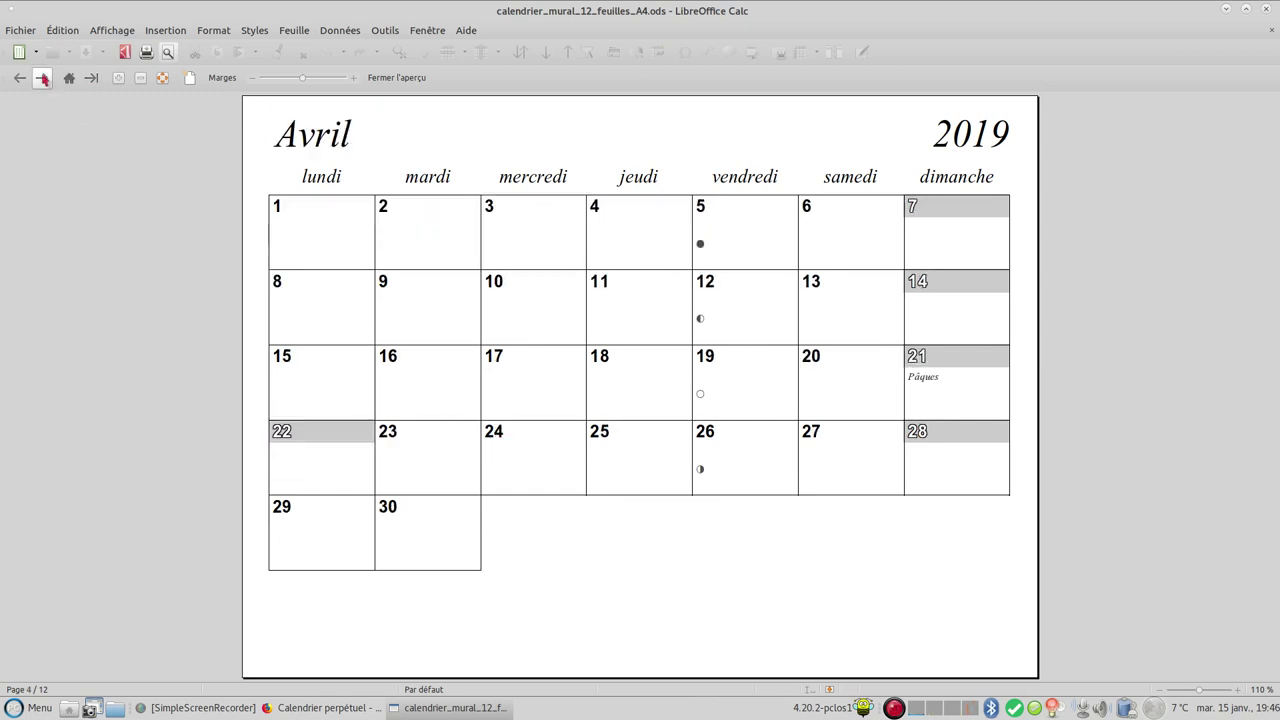
click(42, 77)
click(42, 77)
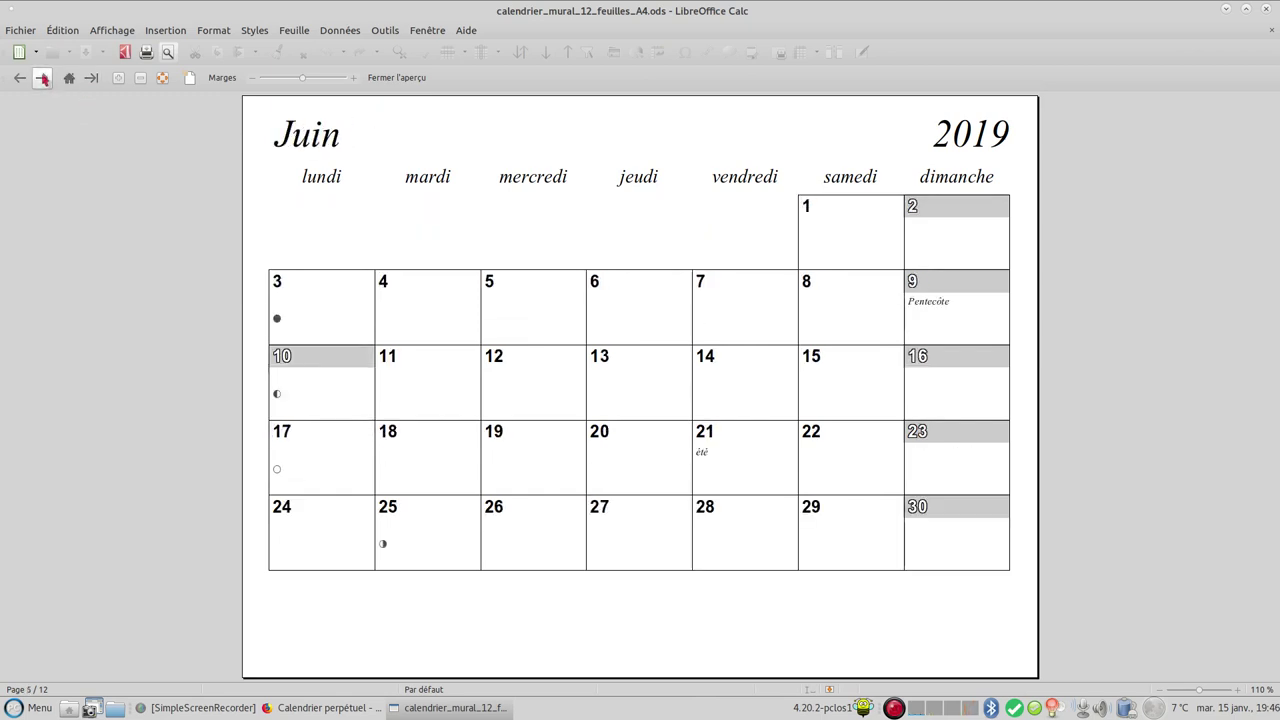
Exit the print preview and close the wall calendar, answering the save prompt.
click(1266, 10)
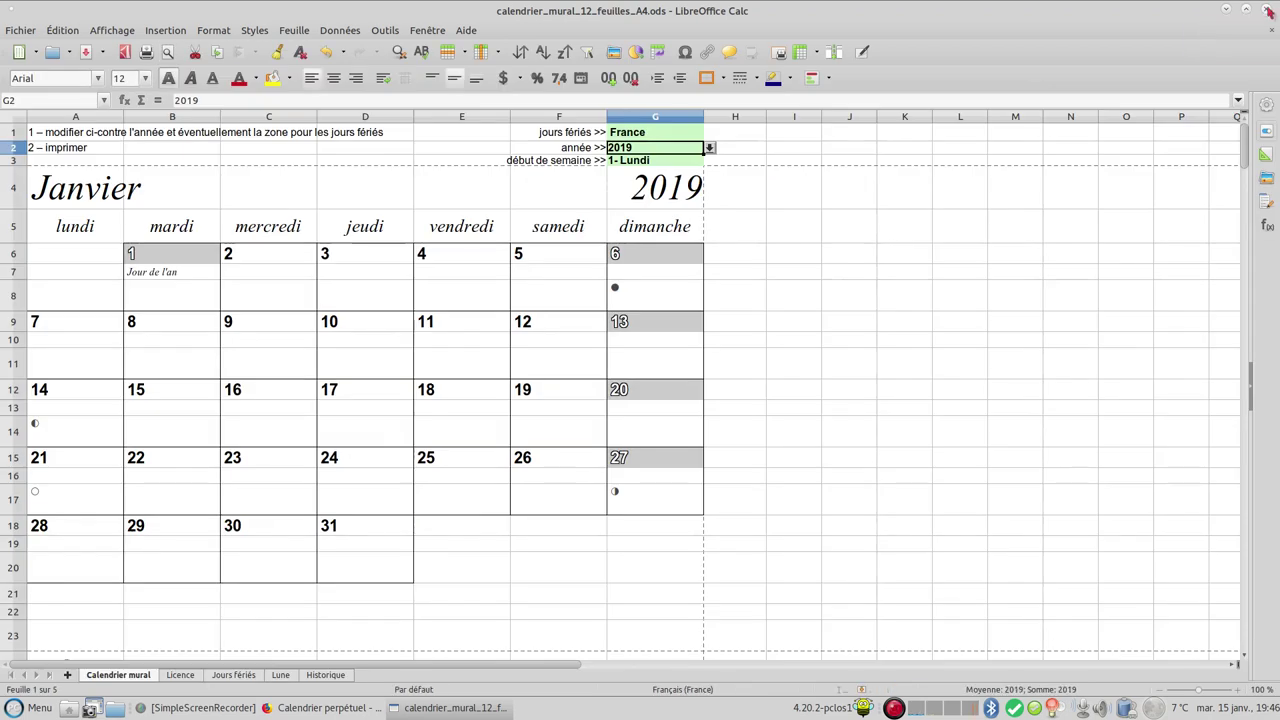
click(1268, 10)
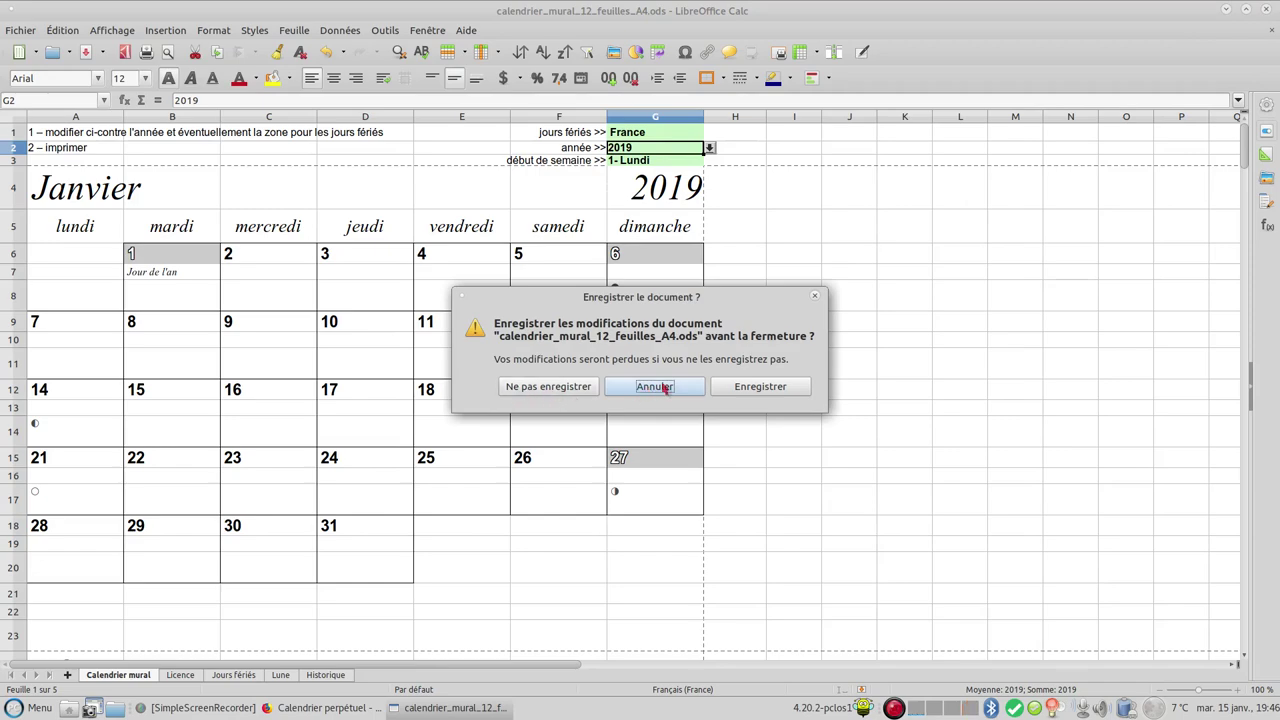
click(760, 386)
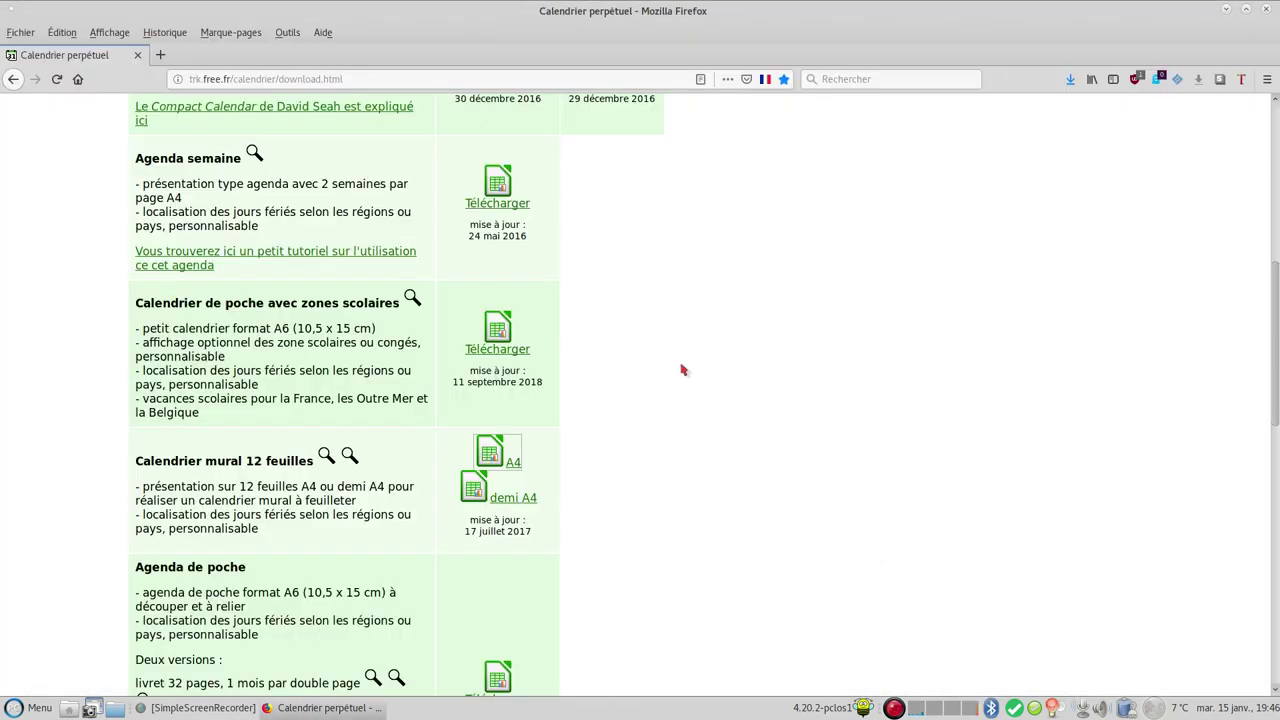
Go to the site's PDF calendars page and scroll down its list.
scroll(683, 370, up, 10)
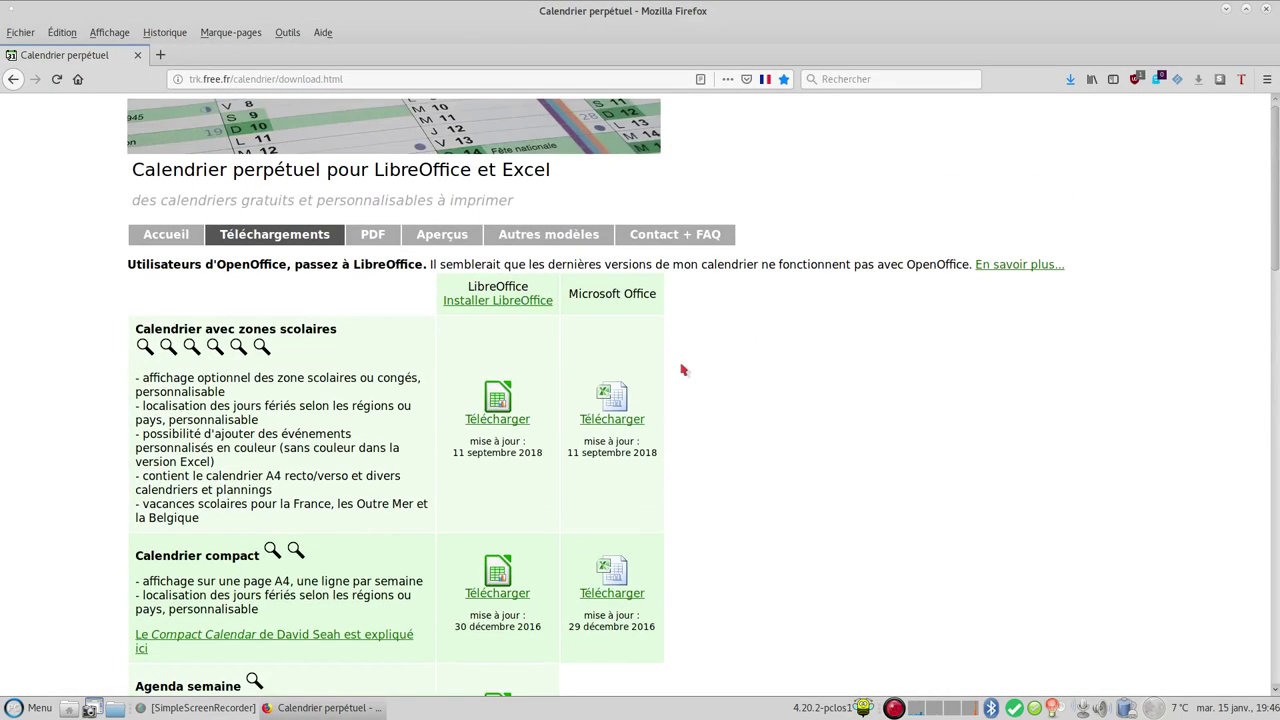
click(386, 236)
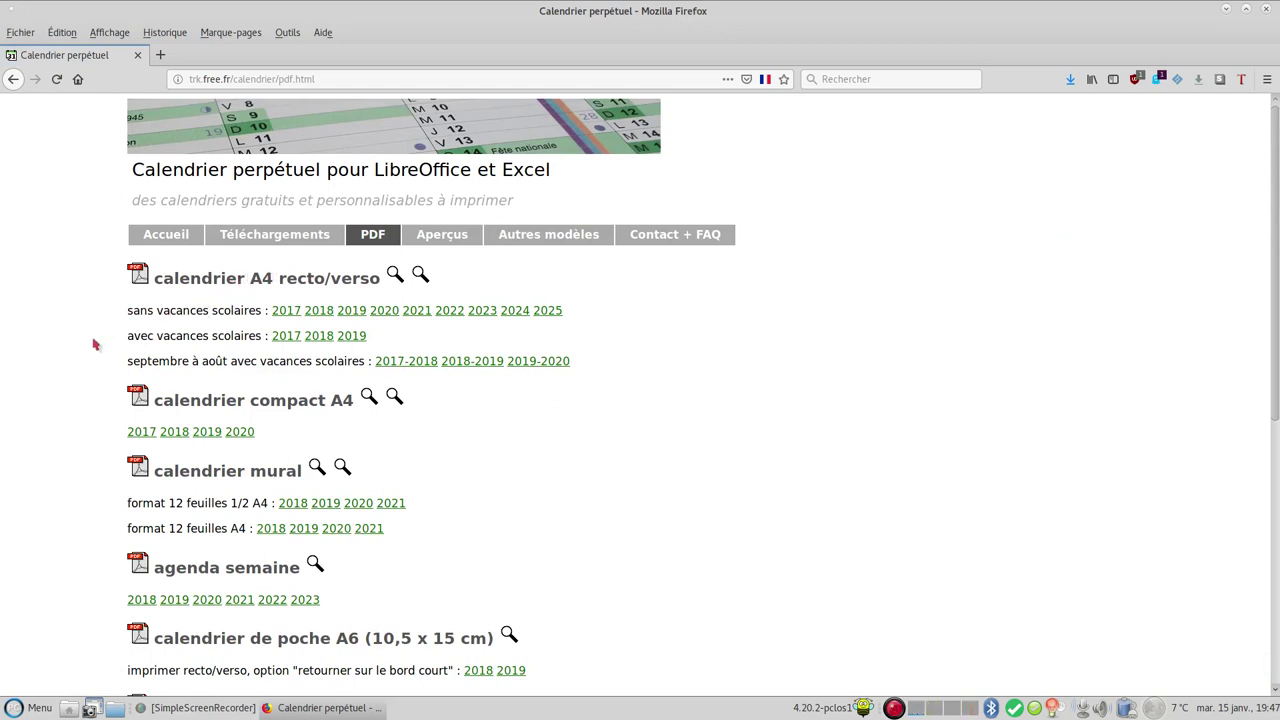
scroll(93, 344, down, 1)
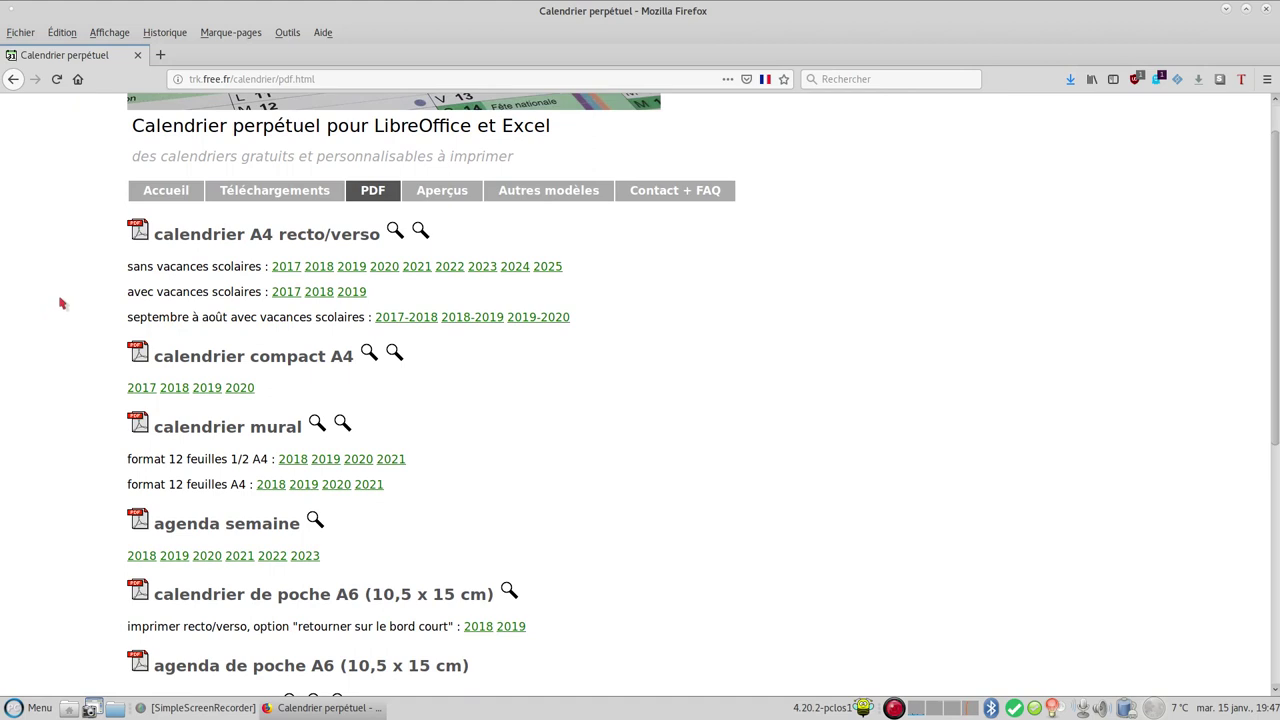
Open calendrier_2019_vacances.pdf, the 2019 calendar with school holidays, and scroll through both pages.
click(358, 292)
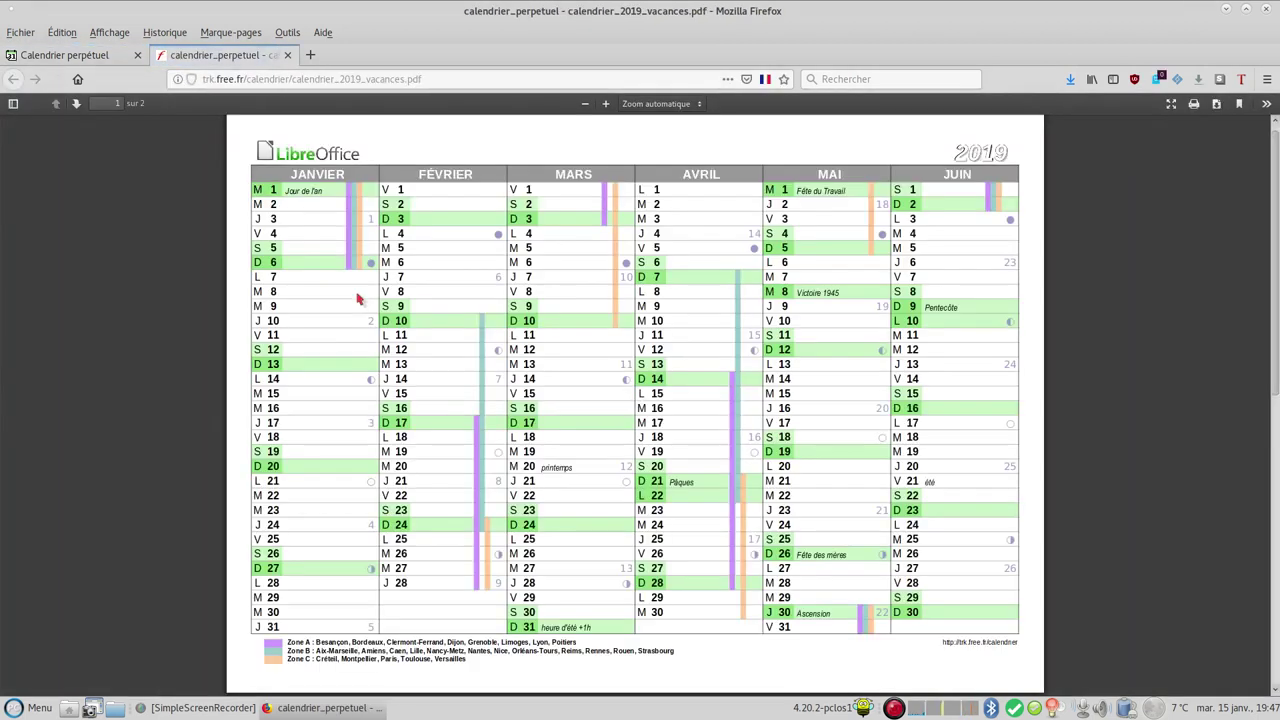
scroll(562, 318, down, 3)
scroll(571, 329, down, 3)
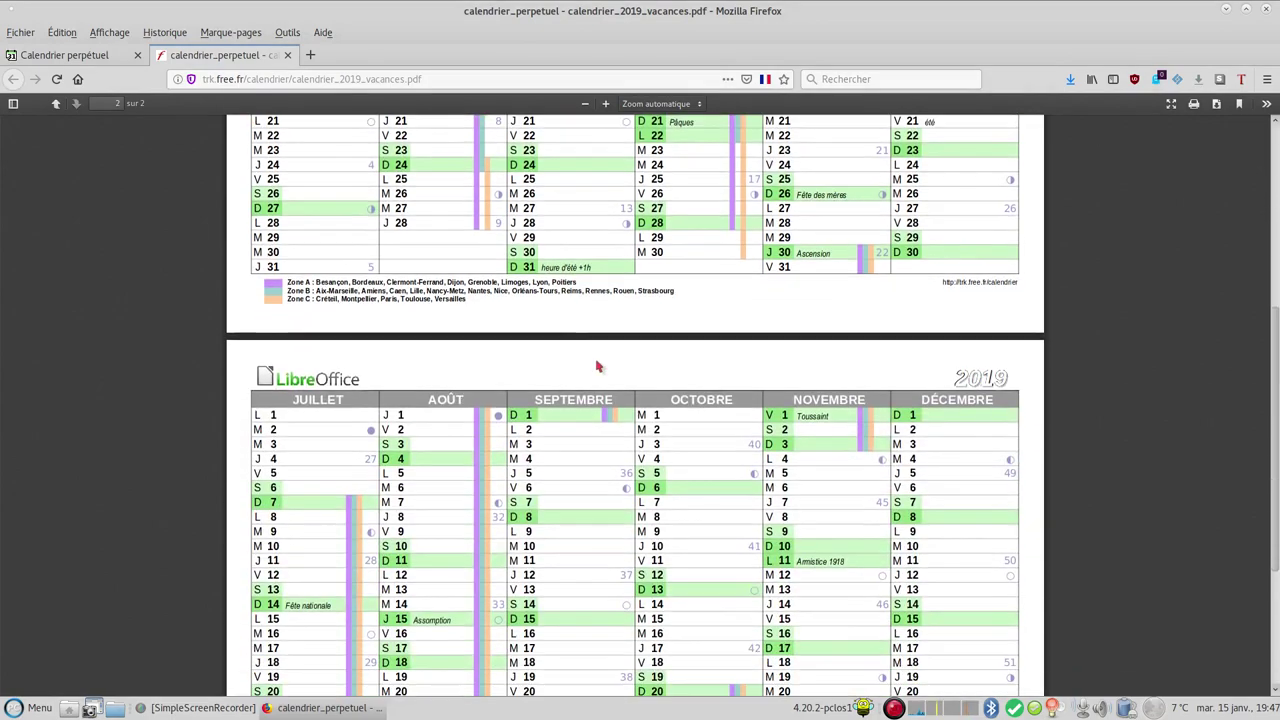
scroll(594, 399, down, 3)
scroll(449, 323, down, 1)
scroll(655, 348, up, 3)
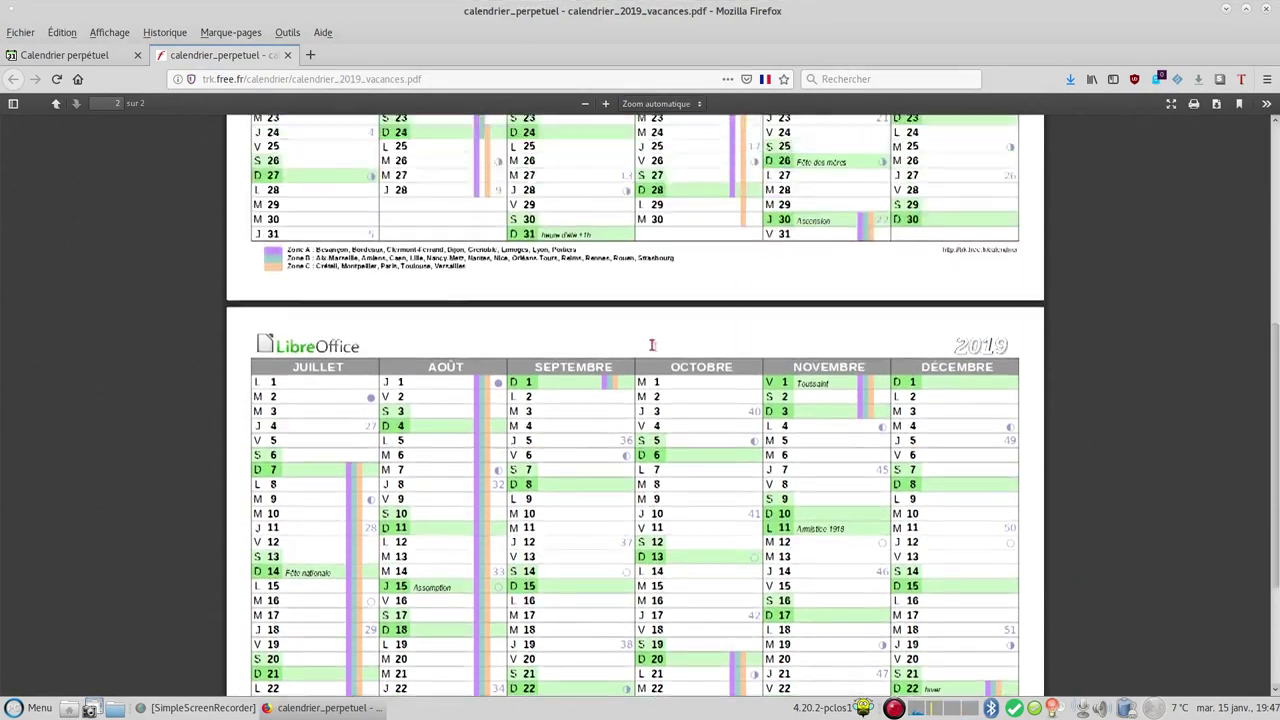
scroll(655, 348, up, 3)
scroll(655, 348, up, 5)
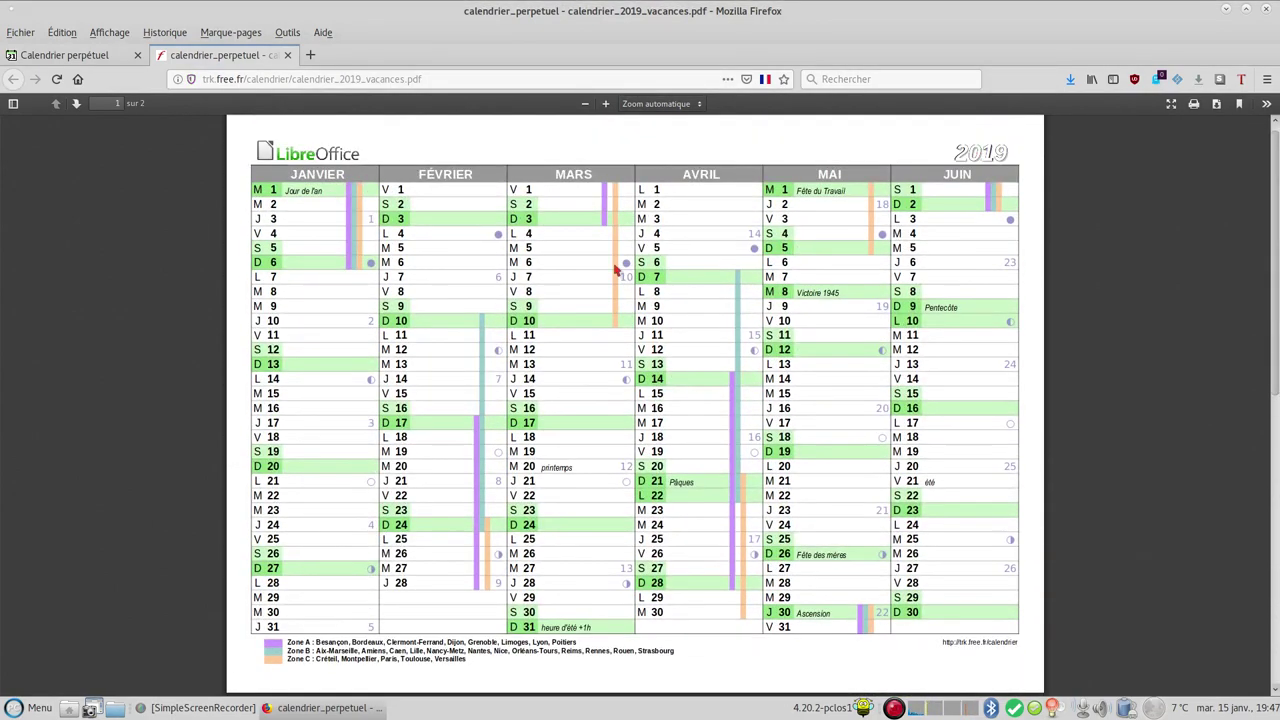
Return to the PDF calendar list and scroll through its formats, like the 12-sheet 2018–2021 wall calendars.
click(86, 55)
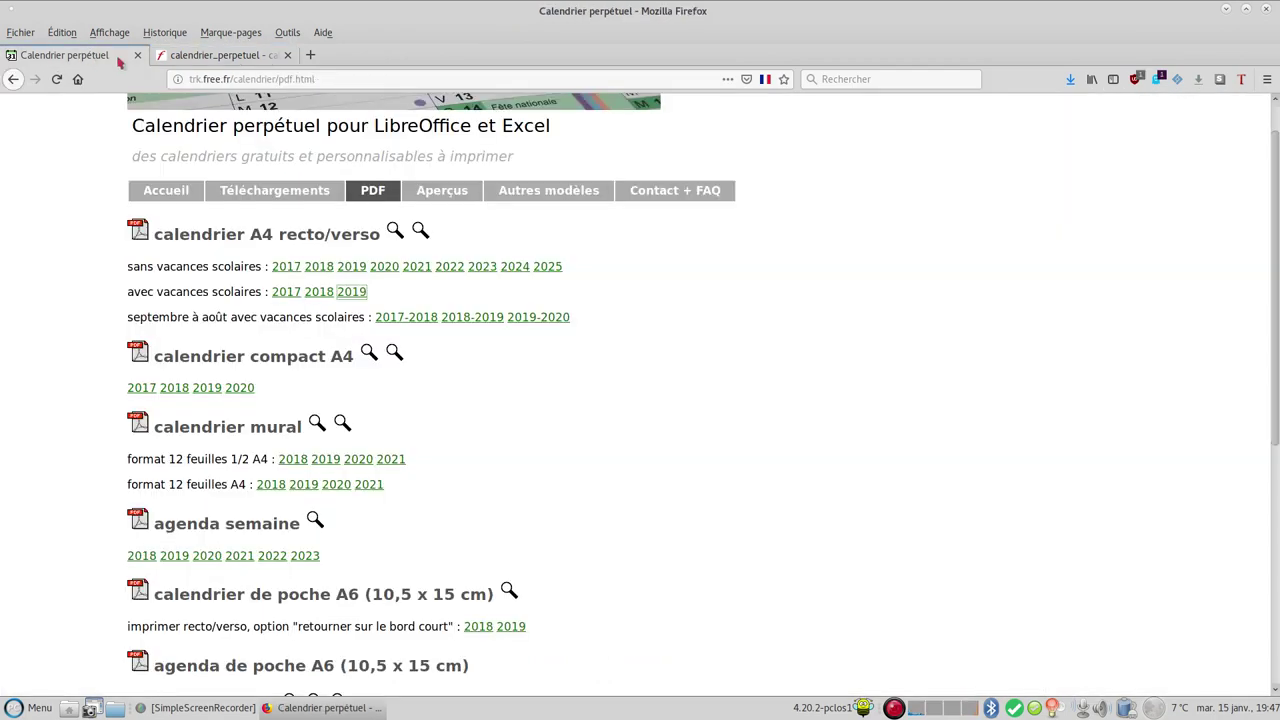
scroll(776, 410, down, 5)
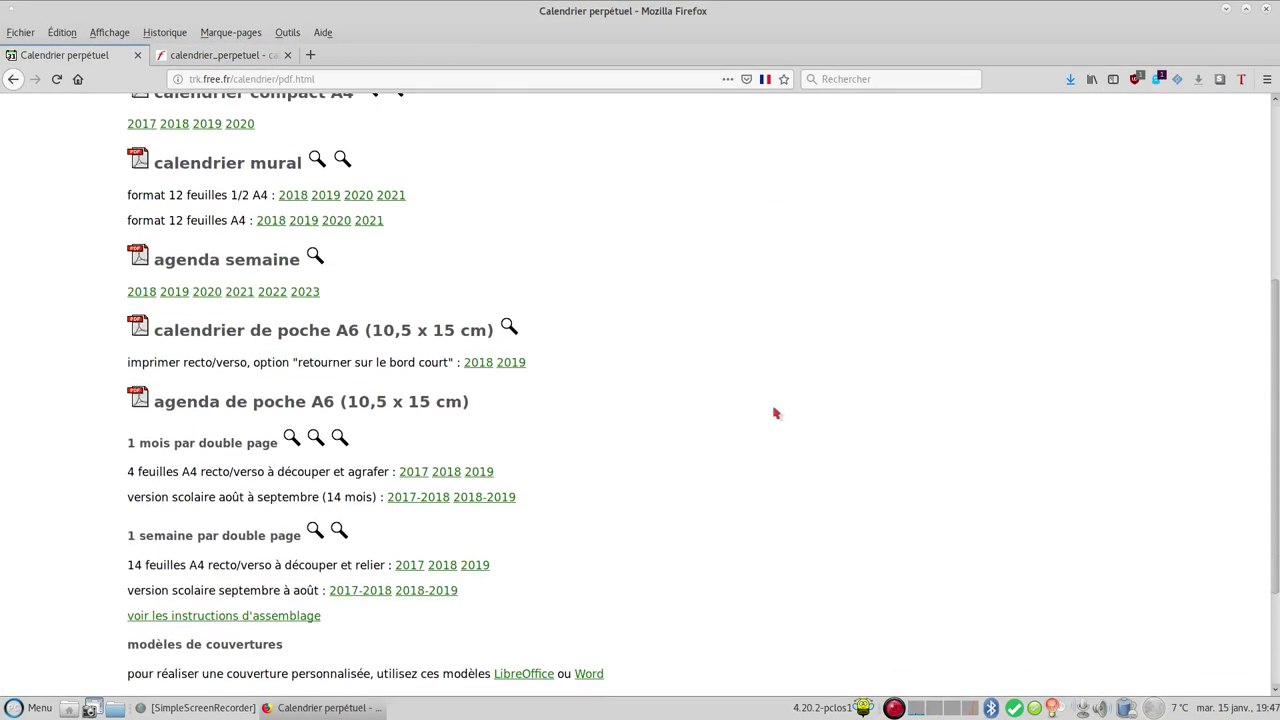
scroll(776, 412, down, 3)
scroll(776, 412, up, 3)
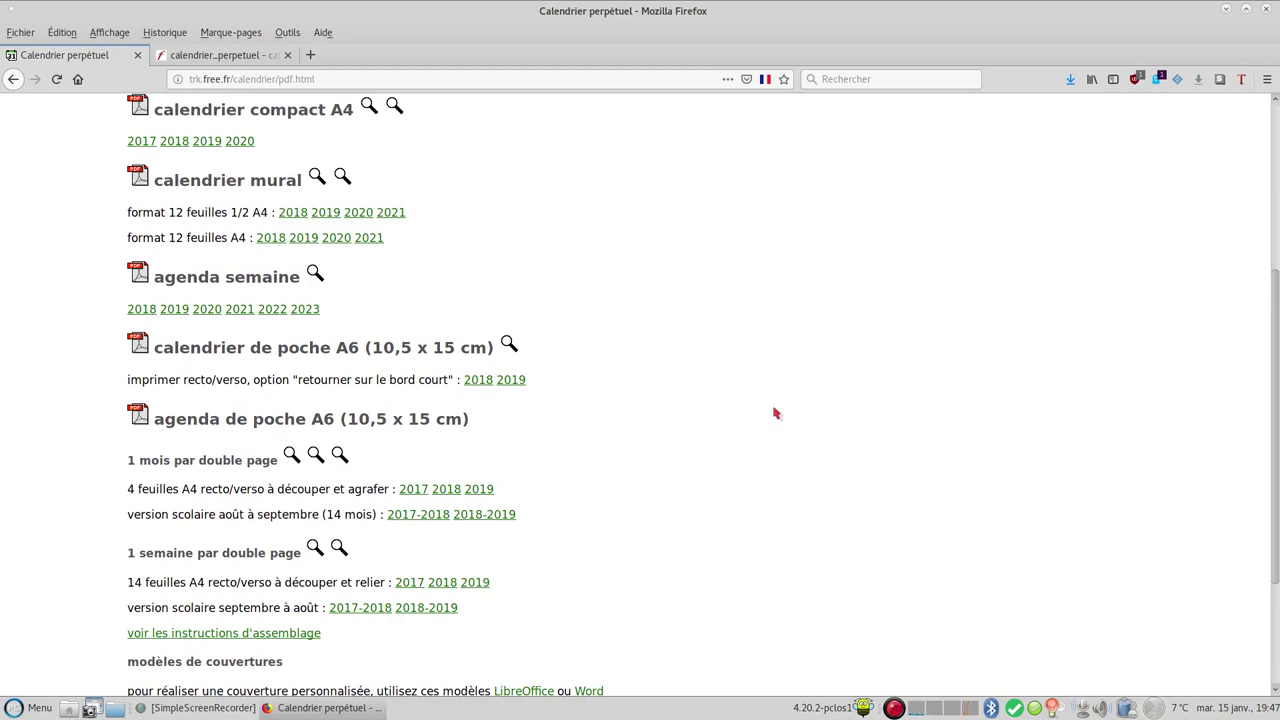
scroll(776, 412, down, 3)
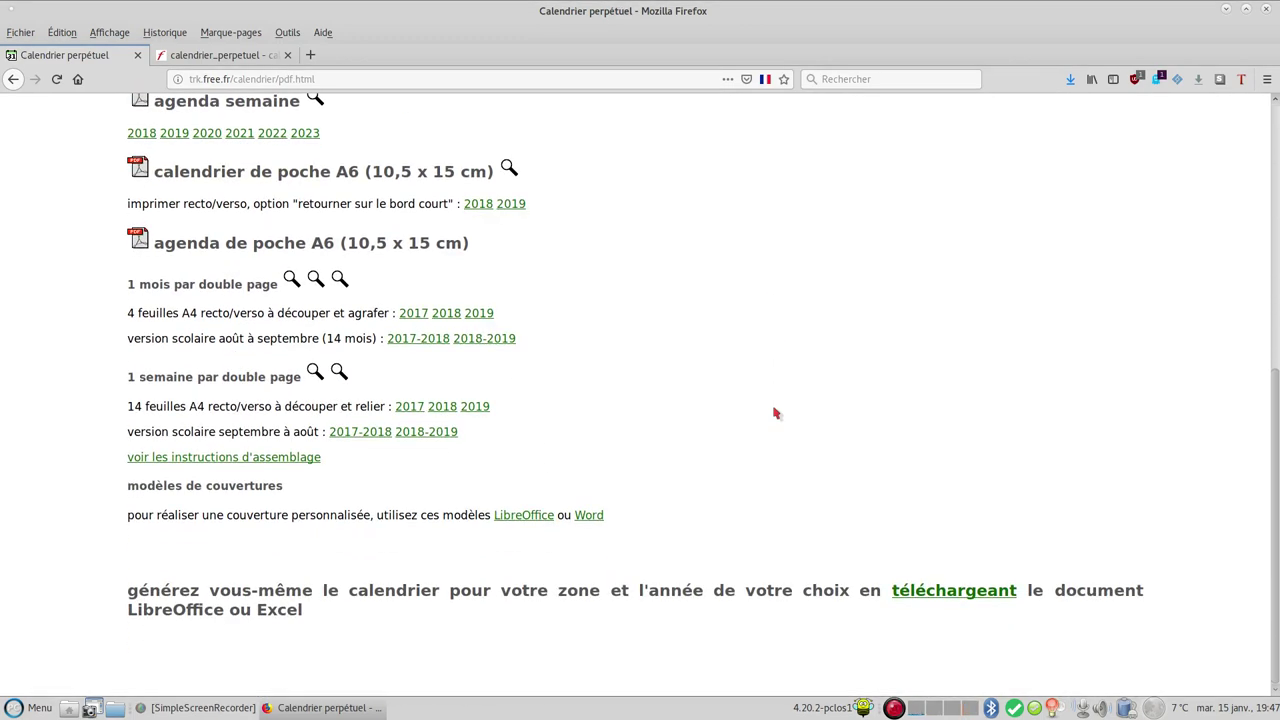
scroll(776, 412, up, 1)
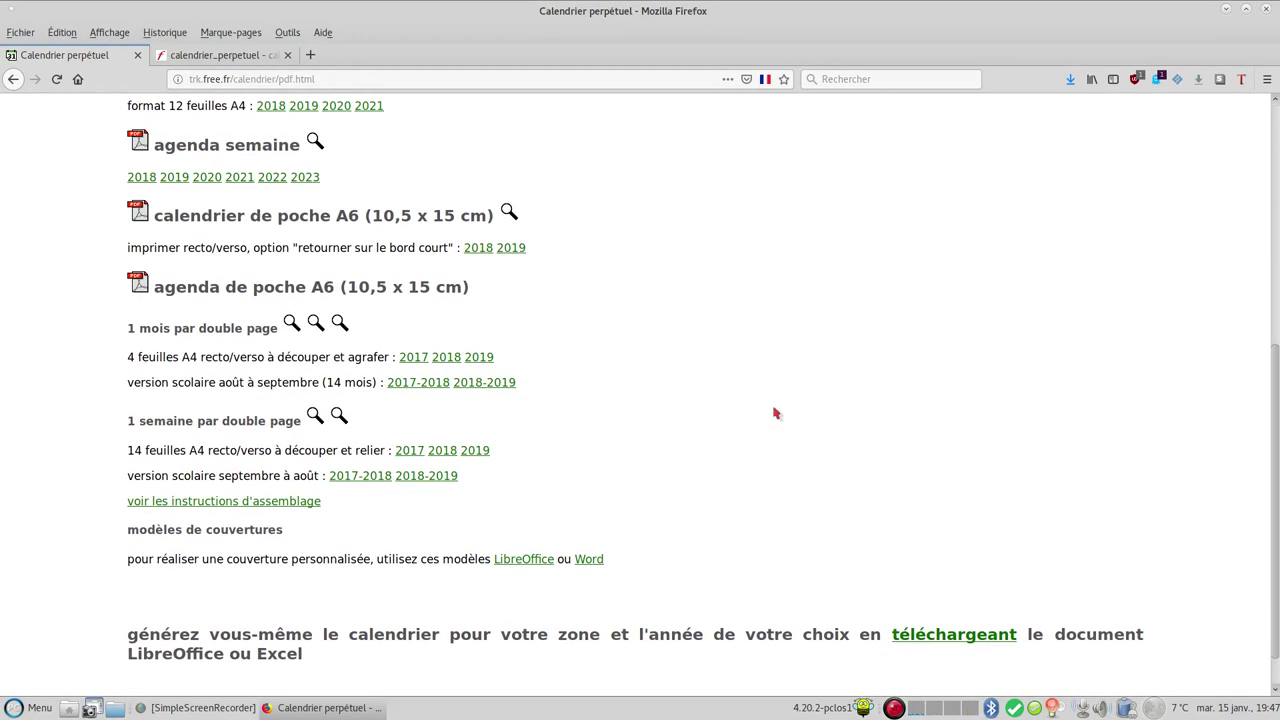
scroll(776, 412, up, 1)
scroll(776, 412, up, 2)
scroll(776, 412, up, 2)
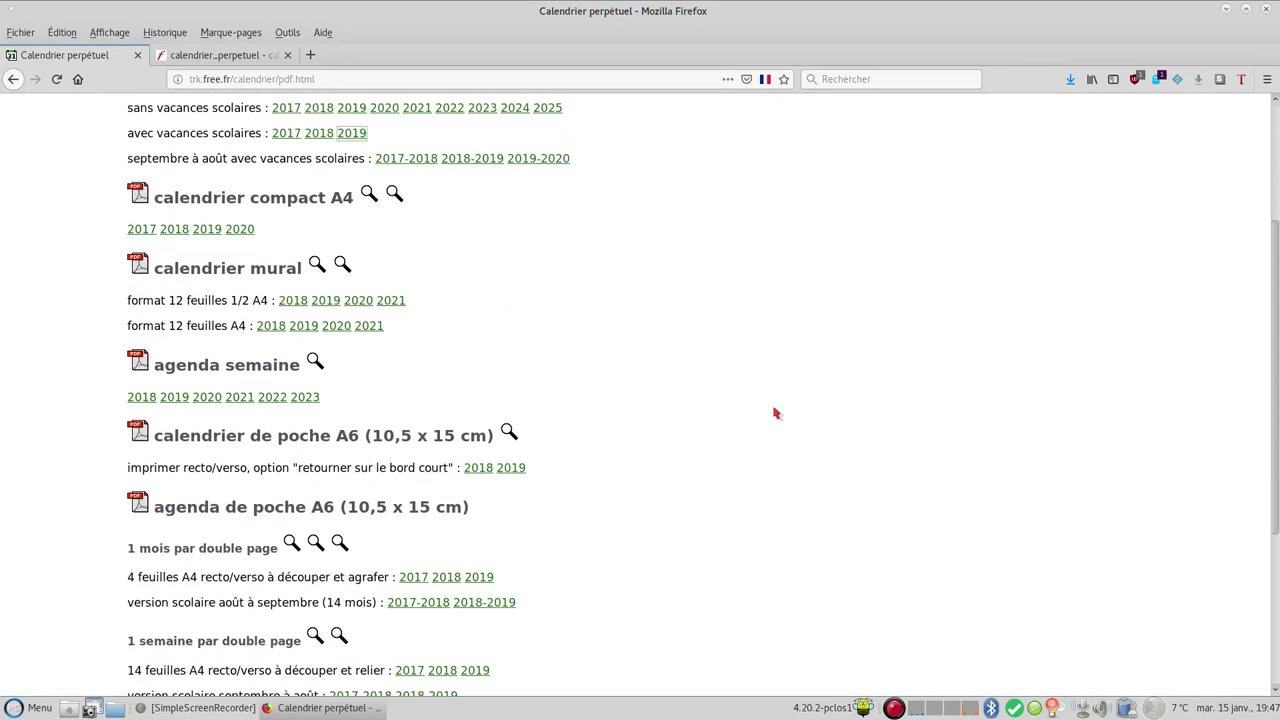
scroll(776, 412, up, 2)
scroll(776, 412, up, 1)
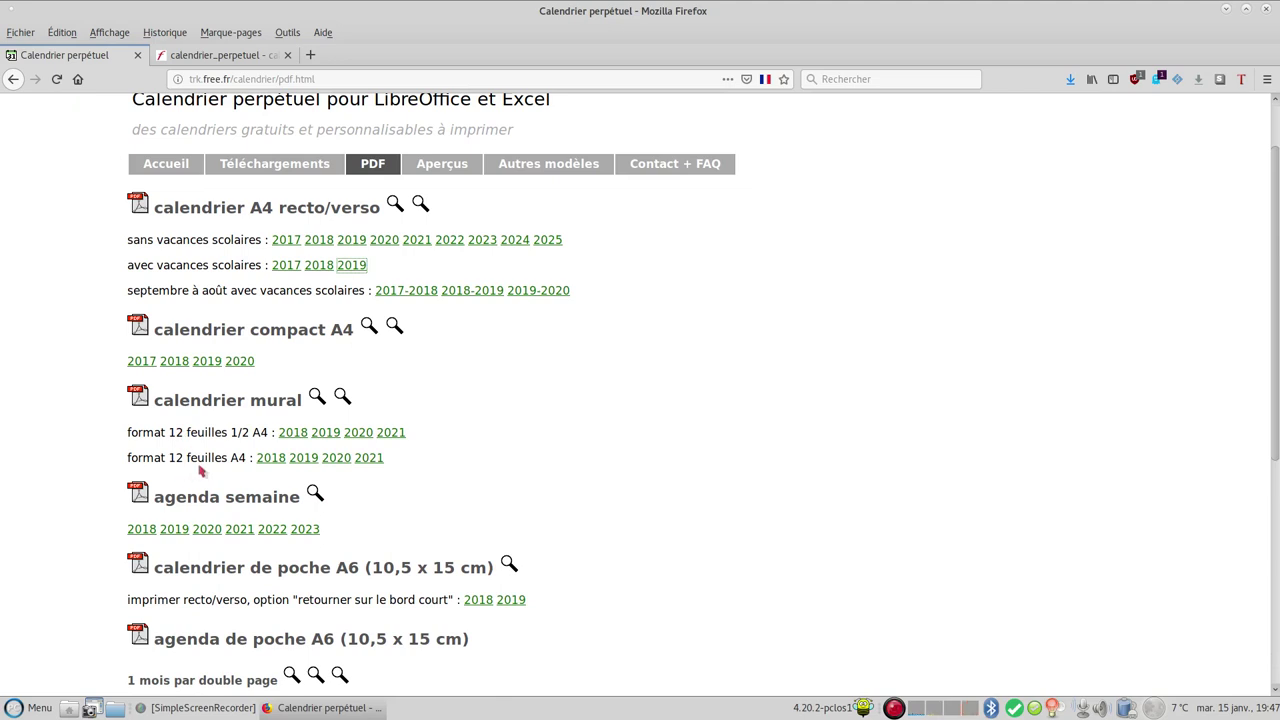
click(303, 457)
scroll(560, 380, down, 2)
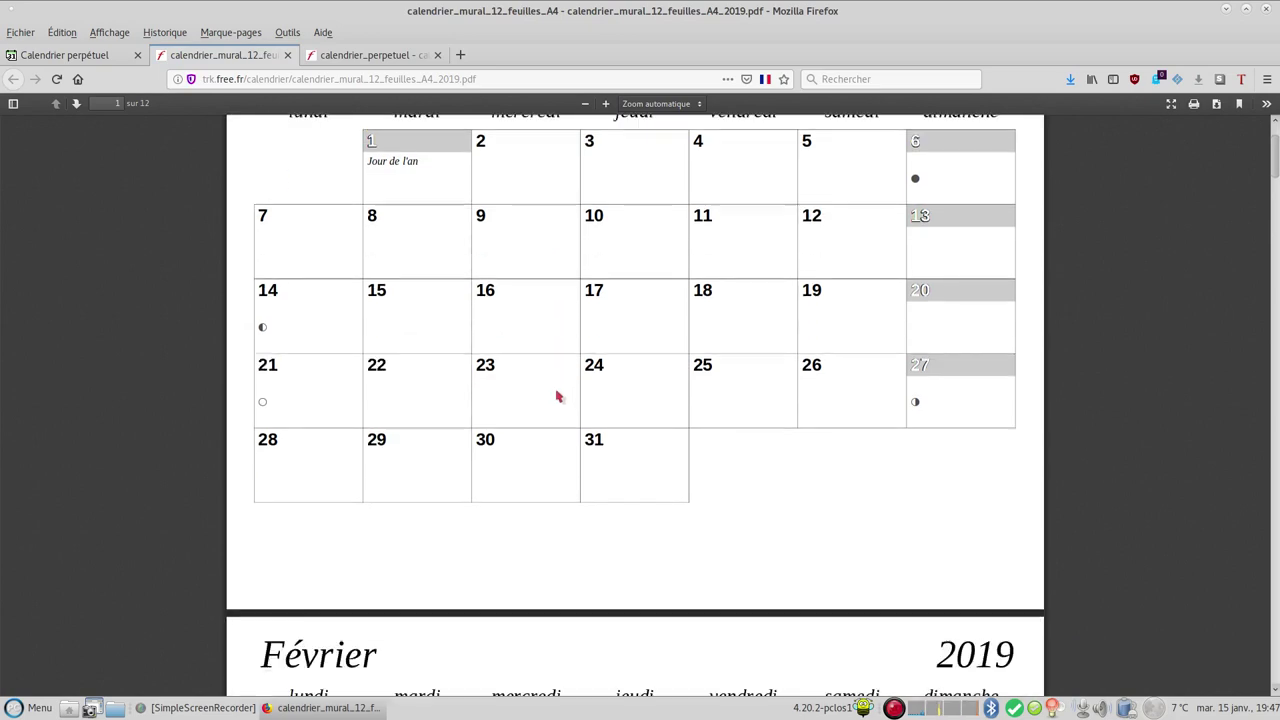
scroll(560, 397, down, 4)
scroll(558, 398, down, 5)
scroll(558, 398, down, 5)
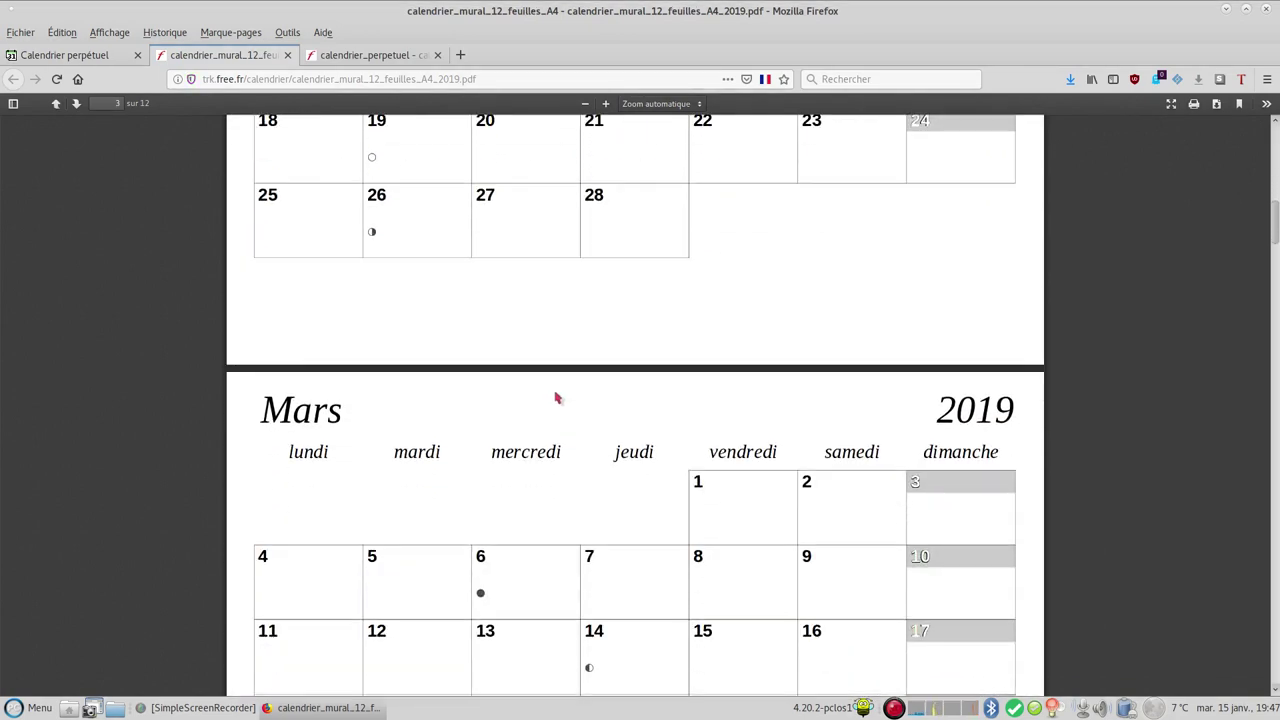
scroll(557, 398, down, 2)
scroll(557, 398, down, 4)
scroll(557, 398, down, 7)
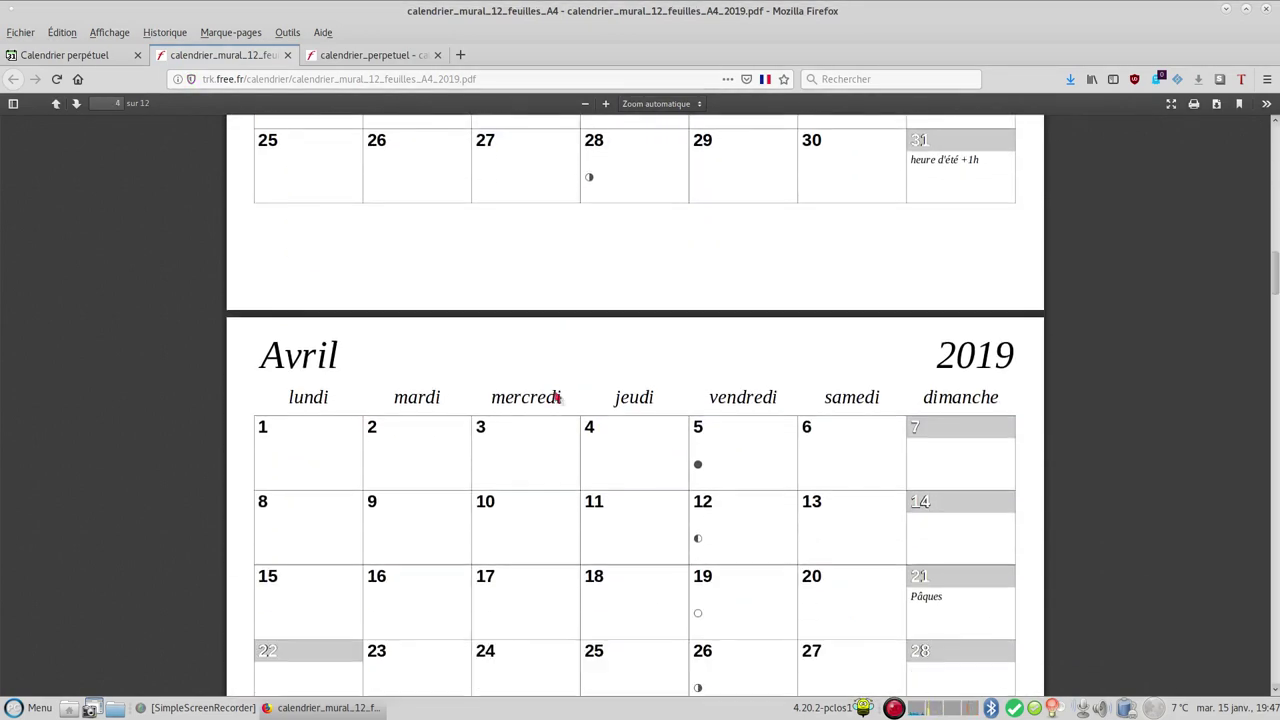
scroll(557, 398, down, 4)
scroll(557, 398, down, 5)
scroll(557, 398, down, 2)
scroll(557, 398, down, 7)
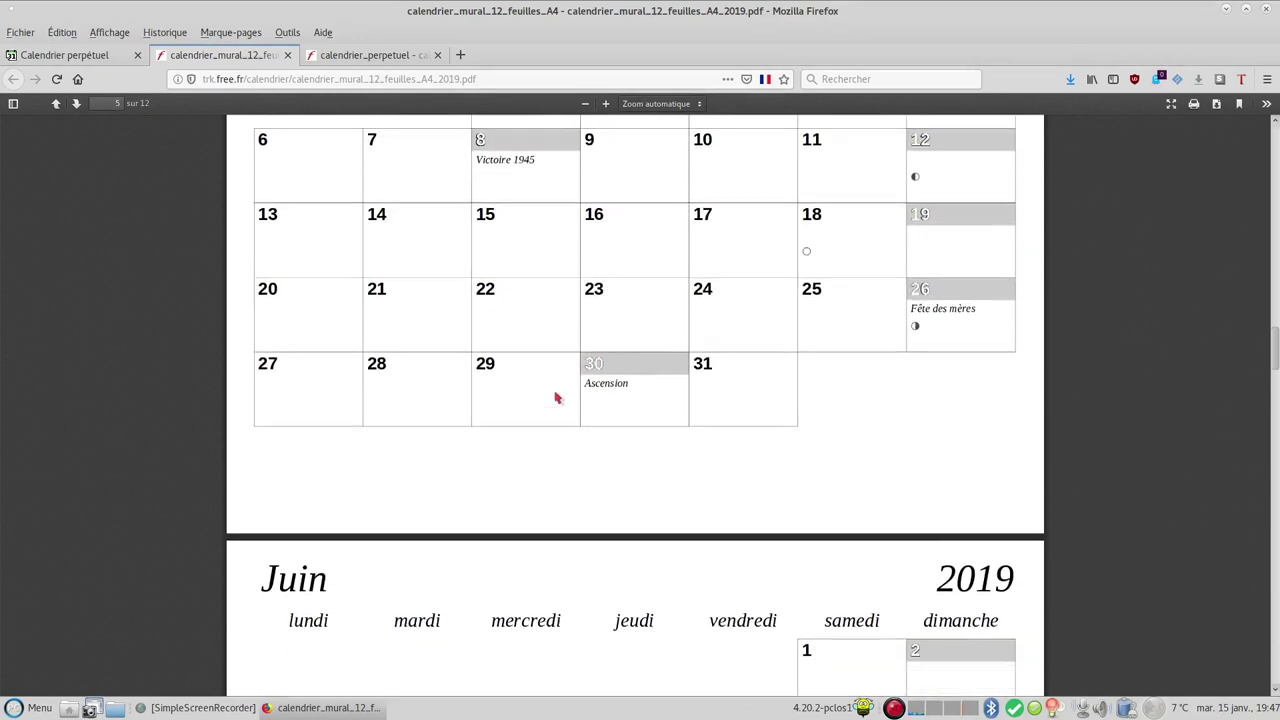
scroll(557, 398, down, 8)
scroll(557, 398, down, 7)
scroll(557, 398, down, 10)
scroll(563, 397, down, 8)
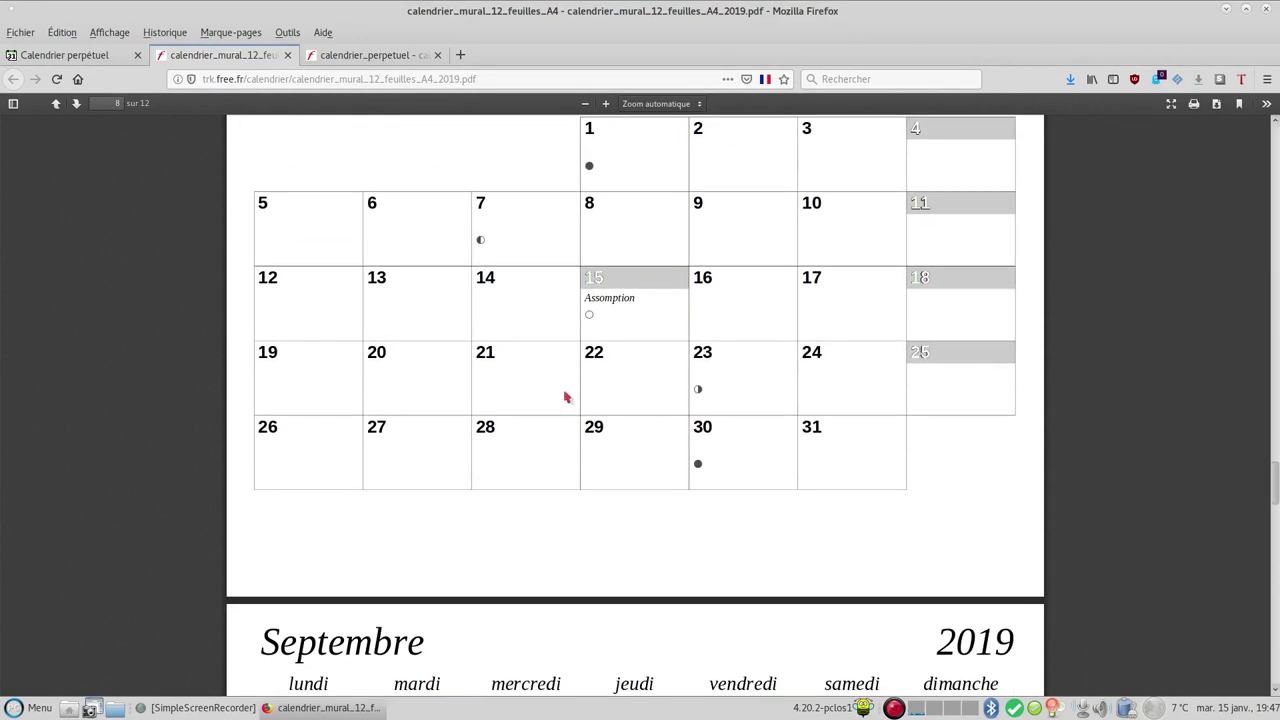
scroll(565, 398, up, 11)
scroll(565, 398, up, 10)
scroll(565, 398, up, 2)
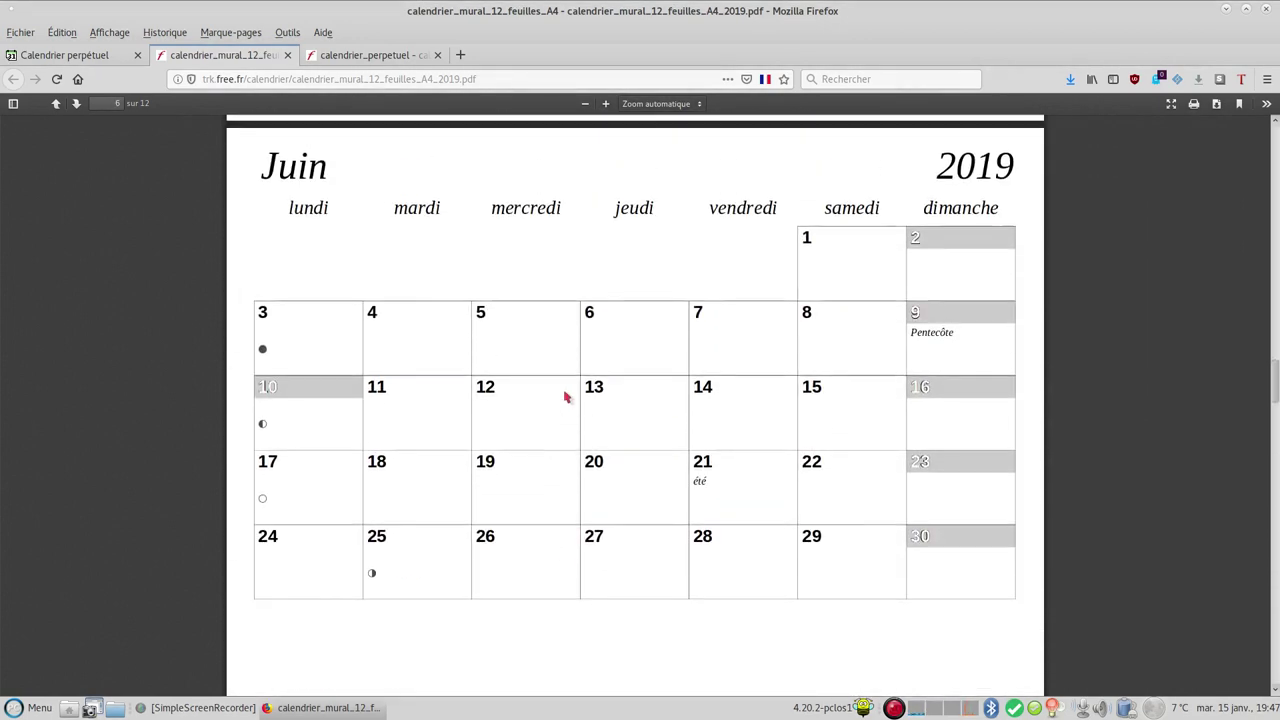
scroll(565, 398, up, 4)
scroll(565, 398, up, 6)
scroll(588, 374, up, 1)
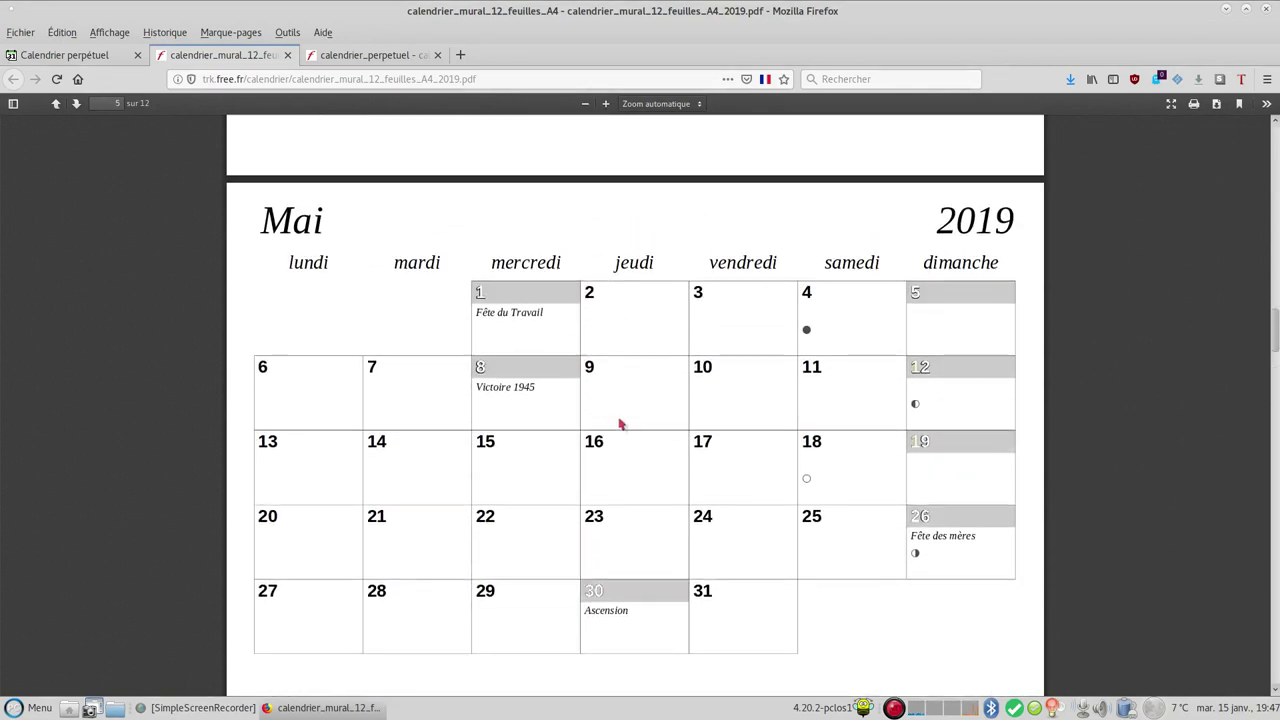
scroll(840, 473, down, 3)
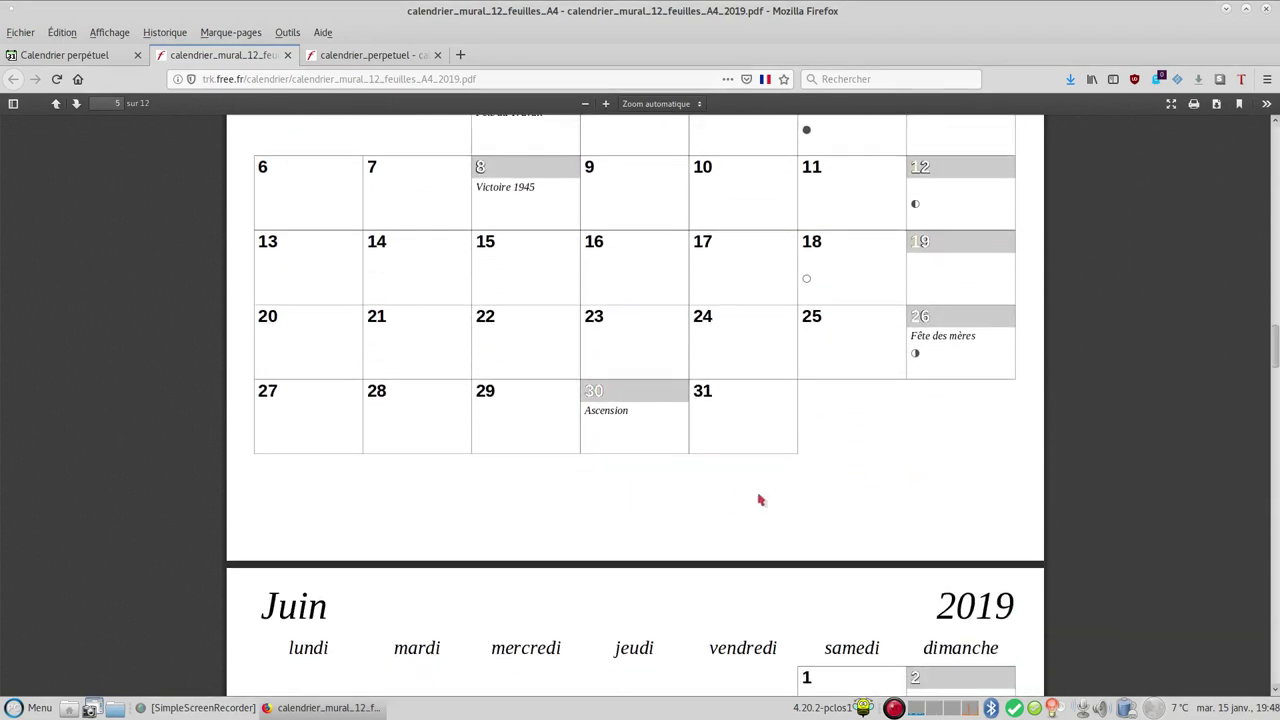
scroll(253, 393, up, 2)
scroll(250, 280, up, 20)
scroll(249, 243, up, 10)
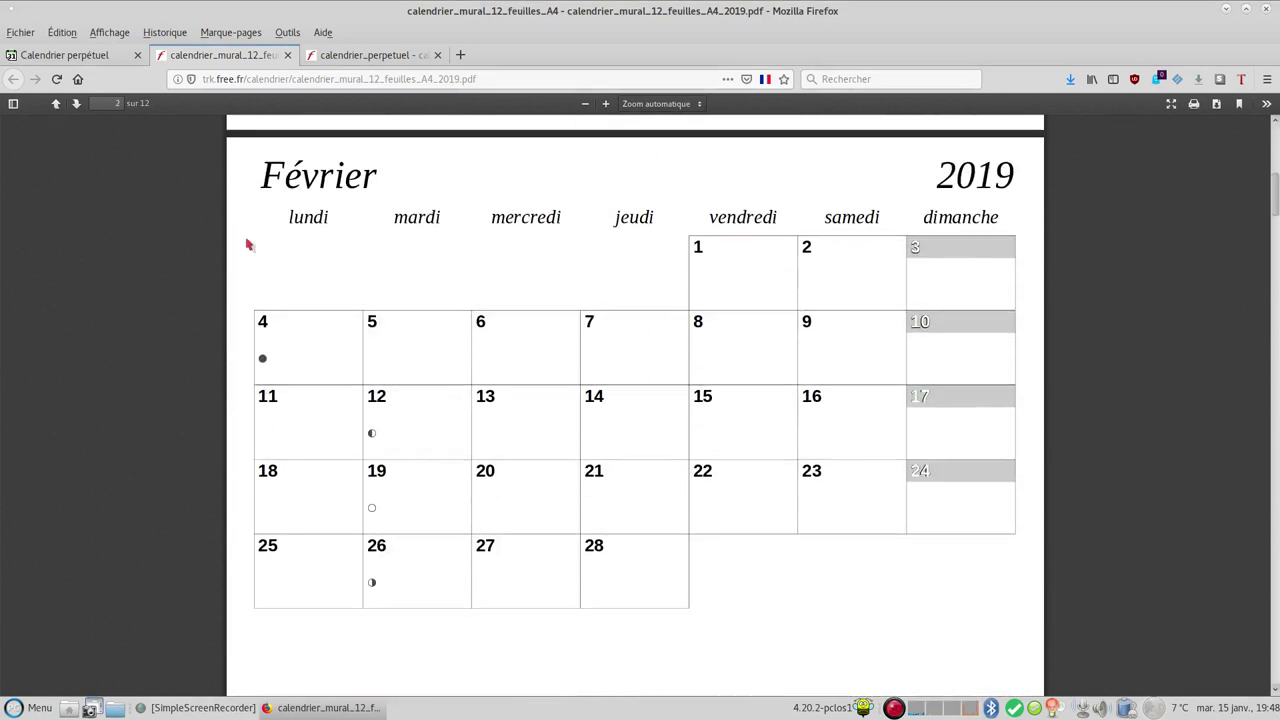
scroll(249, 243, up, 1)
Close the 2019 calendar PDFs and show the Autres modèles page with the timetable template.
click(288, 57)
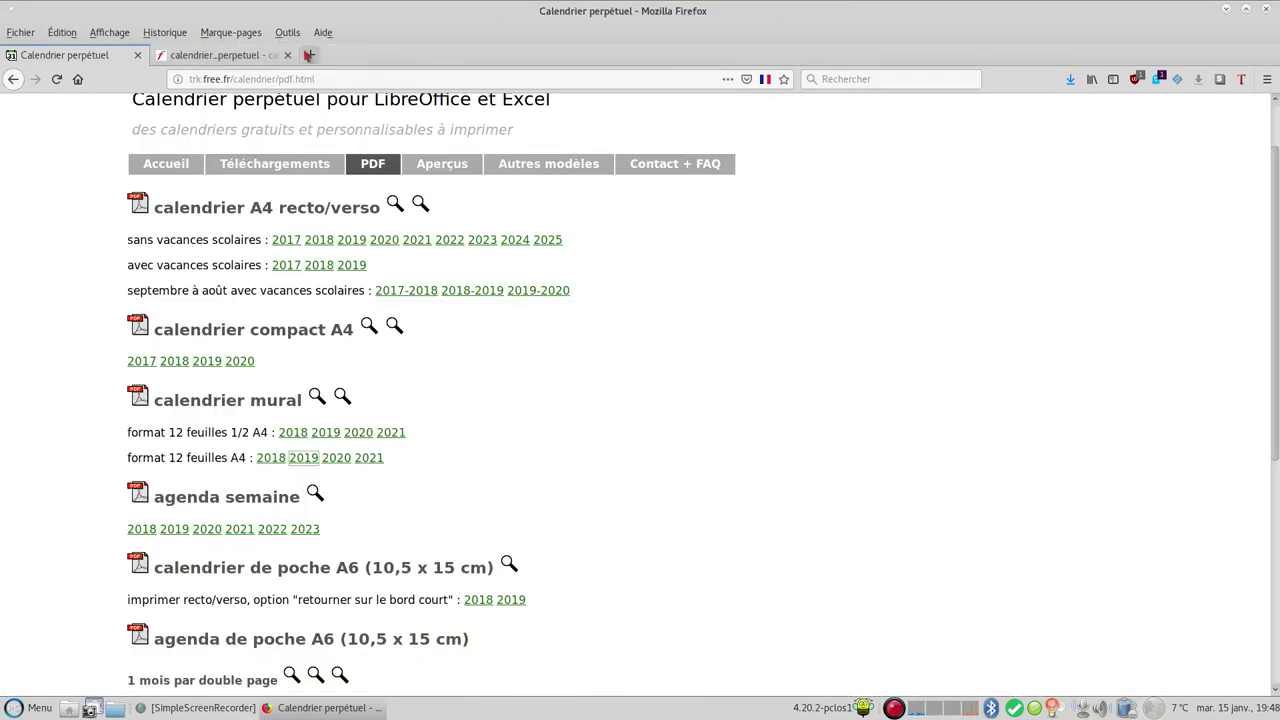
click(282, 57)
click(287, 57)
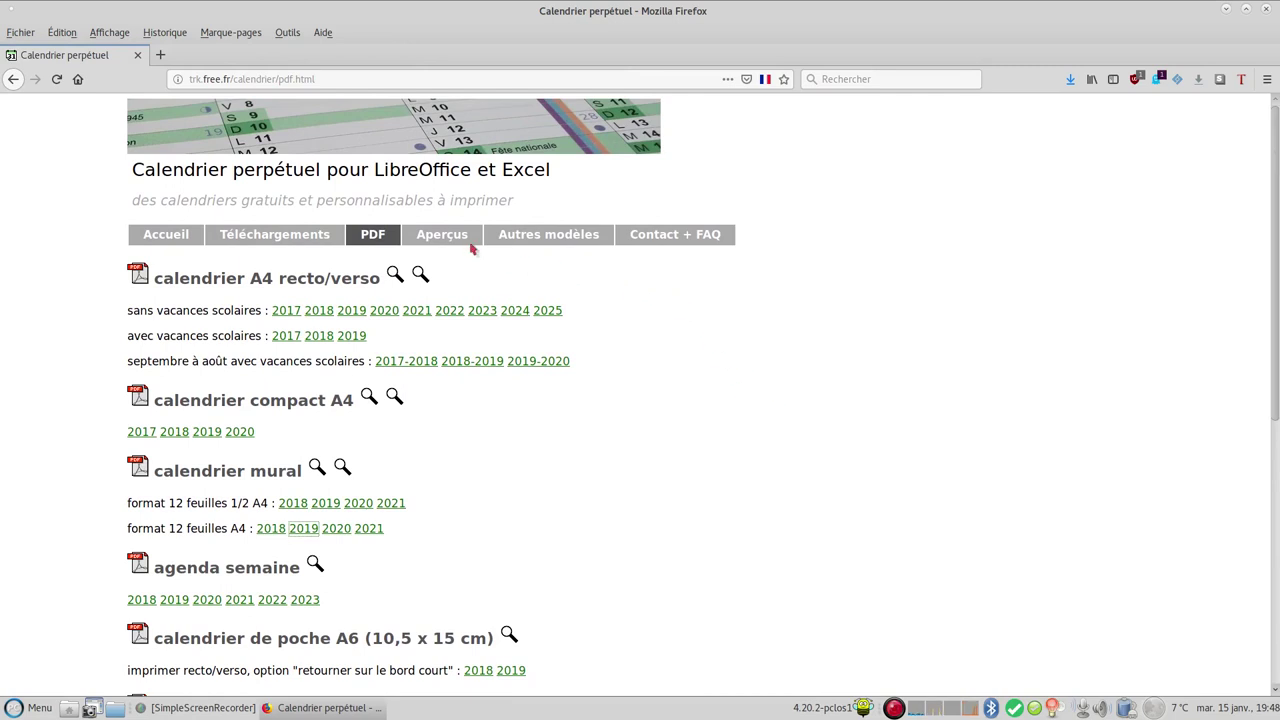
click(538, 232)
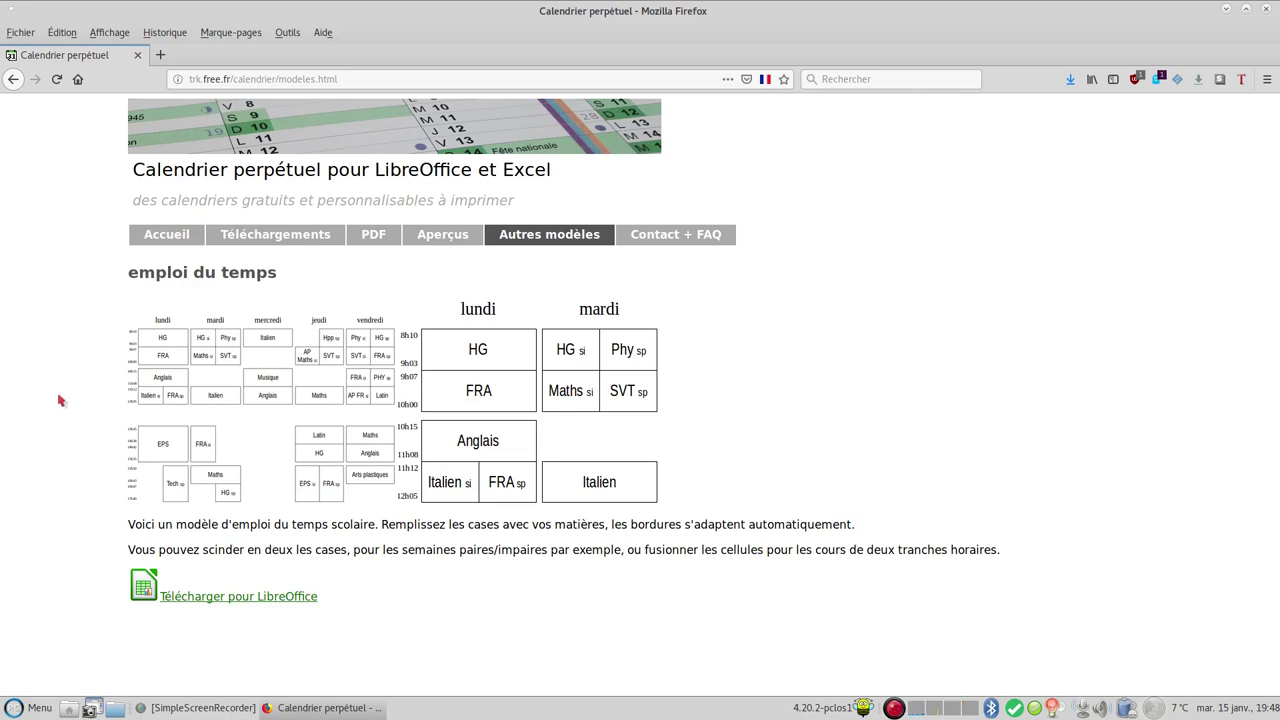
Open the site's Contact + FAQ page and read down through the FAQ.
click(675, 233)
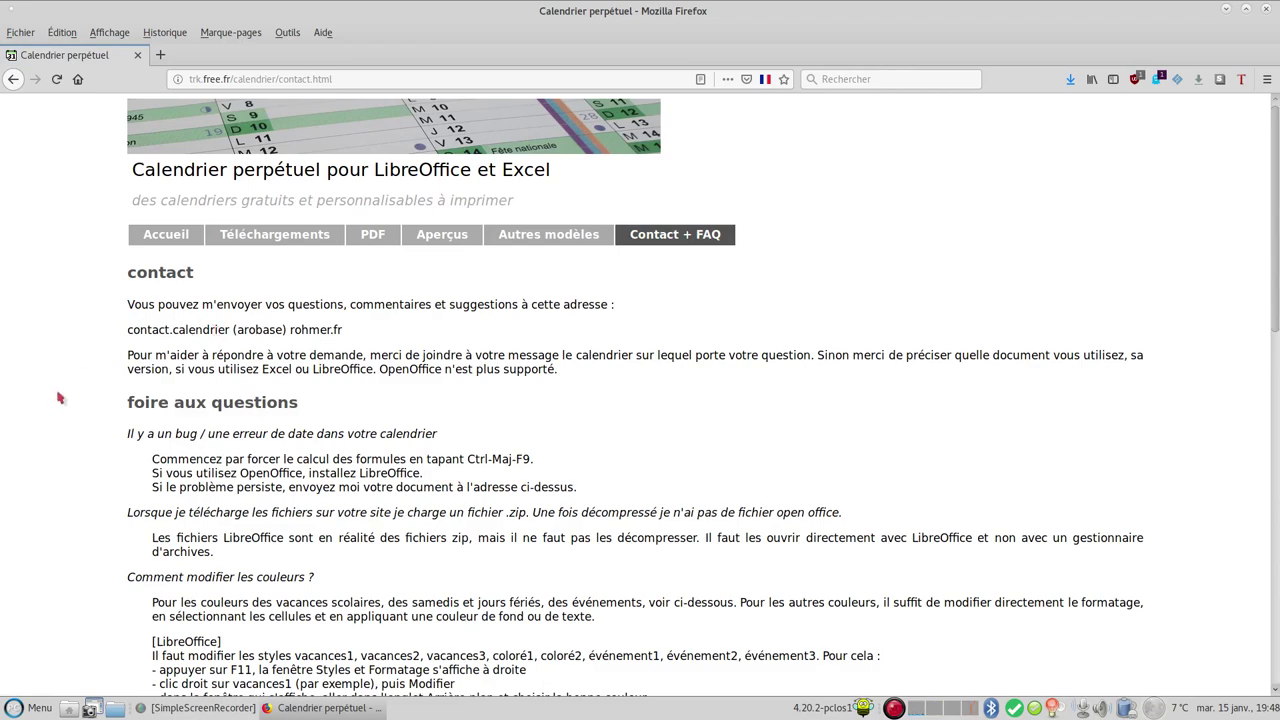
scroll(58, 405, down, 4)
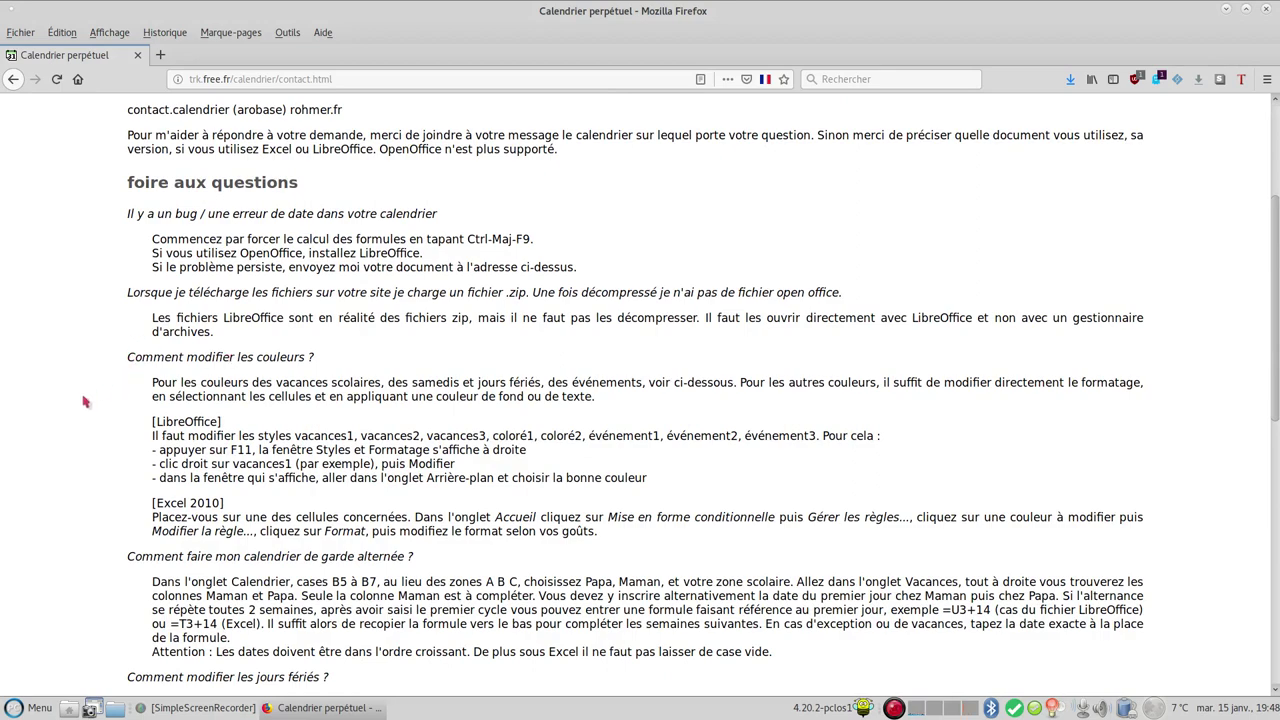
scroll(85, 402, down, 3)
scroll(85, 413, down, 2)
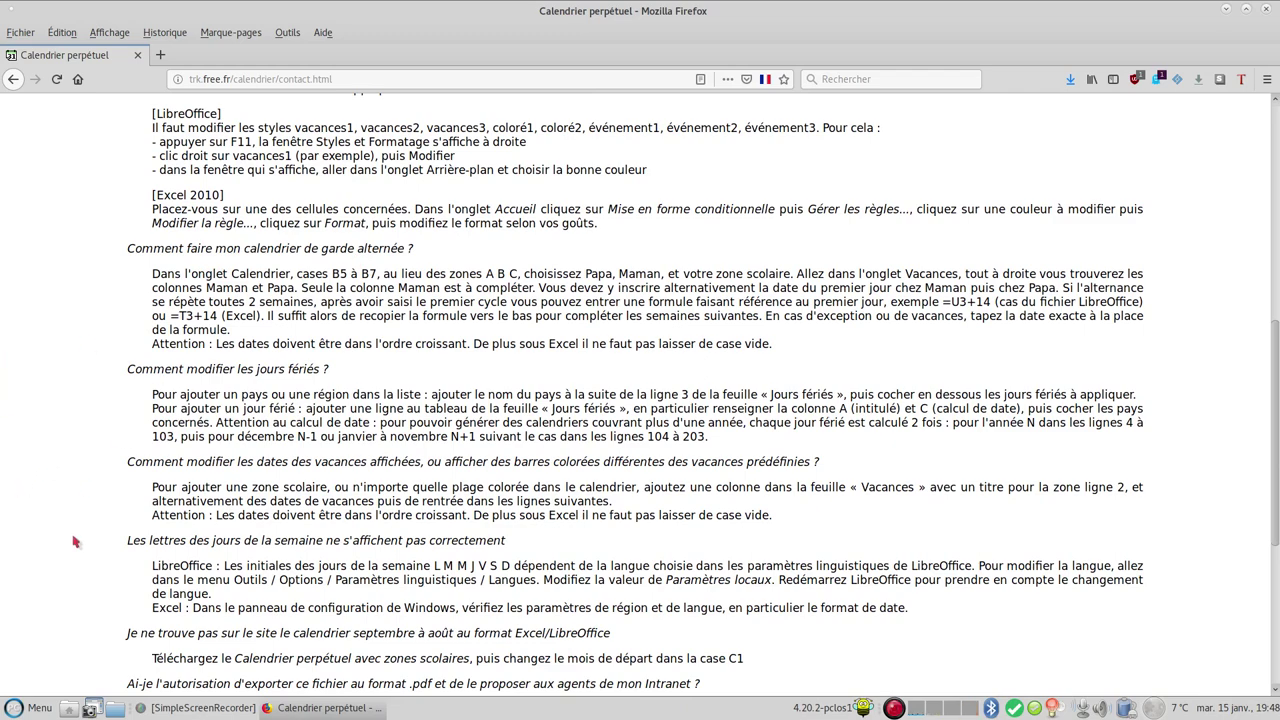
scroll(72, 541, down, 2)
scroll(72, 541, down, 1)
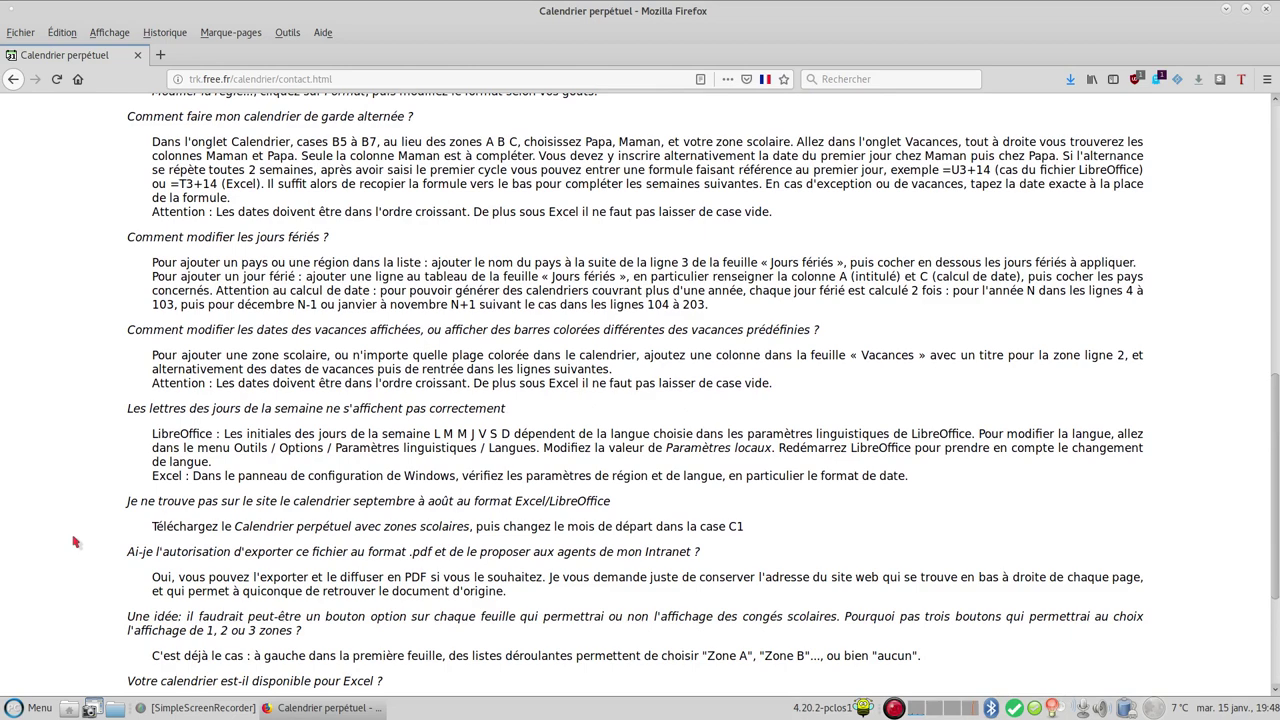
scroll(72, 541, down, 2)
scroll(100, 490, down, 1)
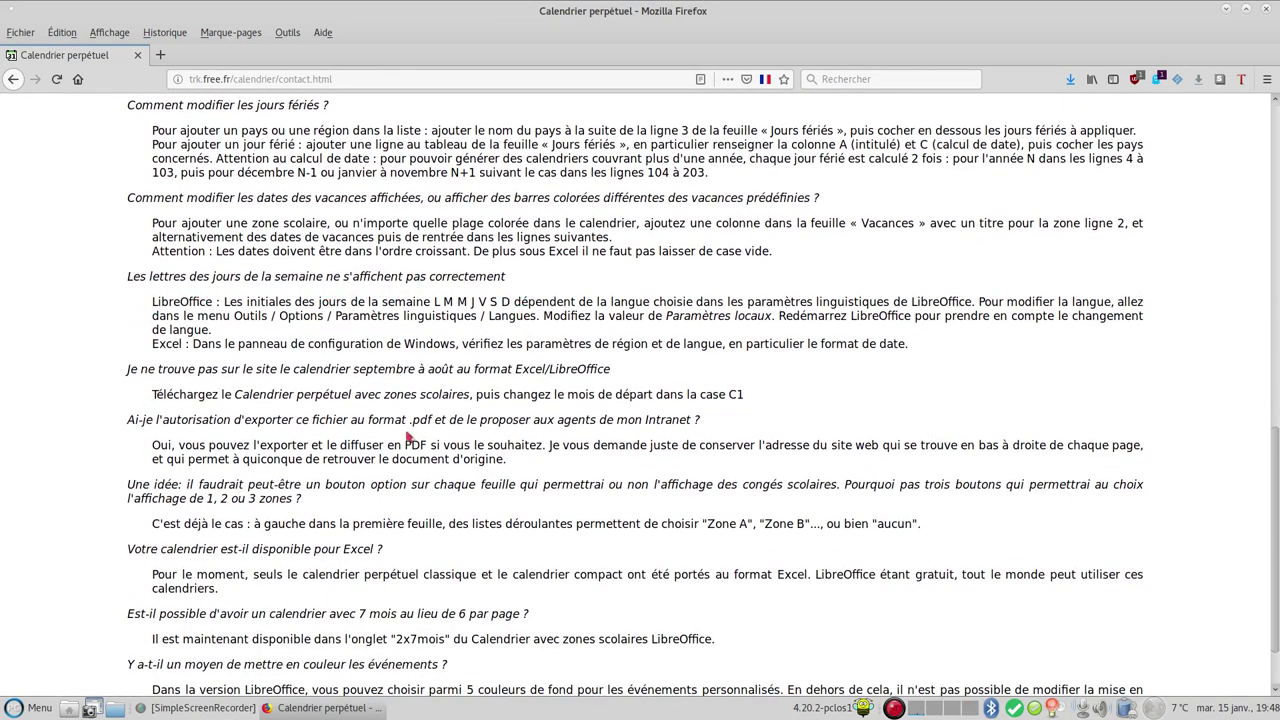
scroll(408, 436, down, 2)
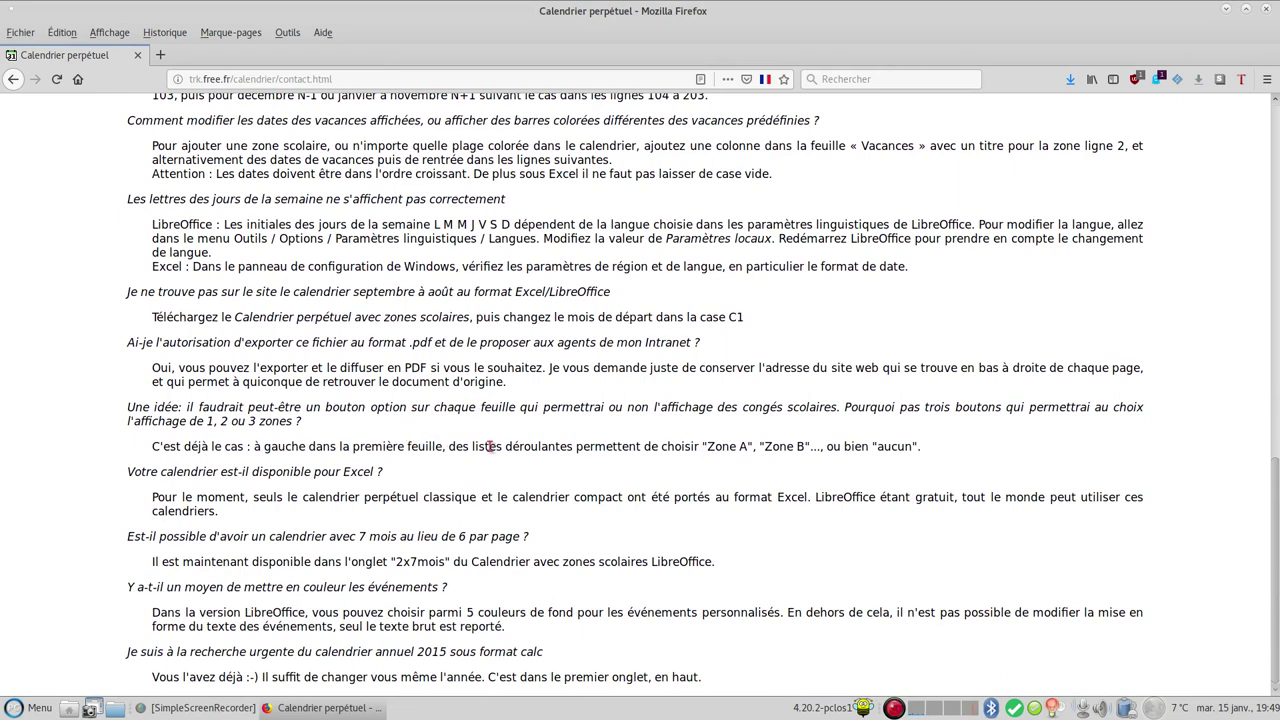
scroll(490, 446, up, 2)
scroll(490, 446, up, 6)
scroll(490, 446, up, 4)
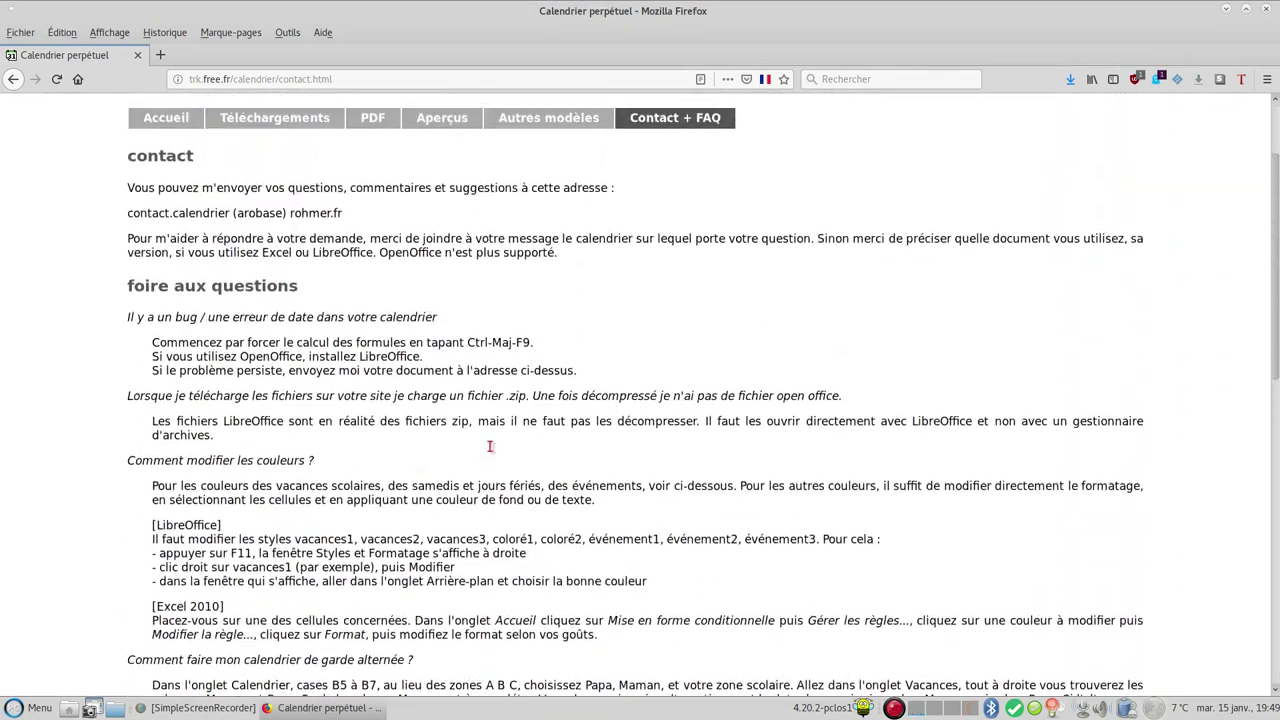
scroll(490, 446, up, 3)
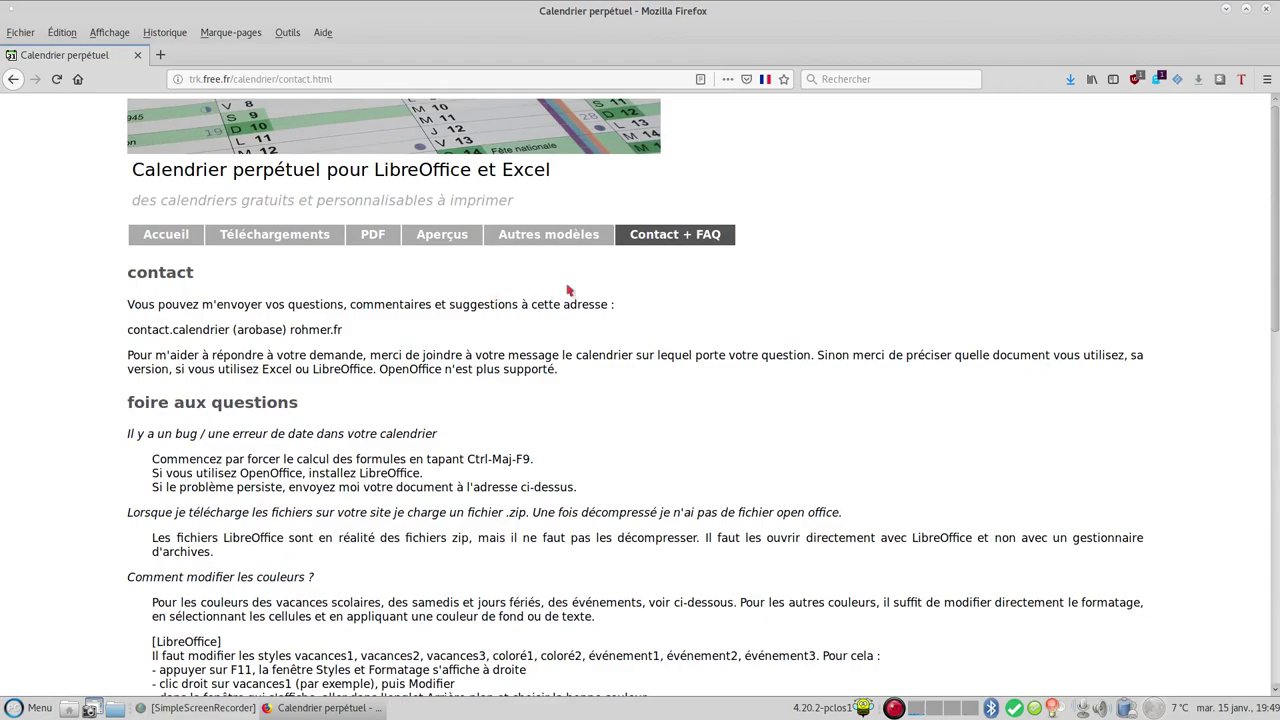
Return to the PDF calendar list, then minimize Firefox to reveal the desktop.
scroll(1275, 216, down, 1)
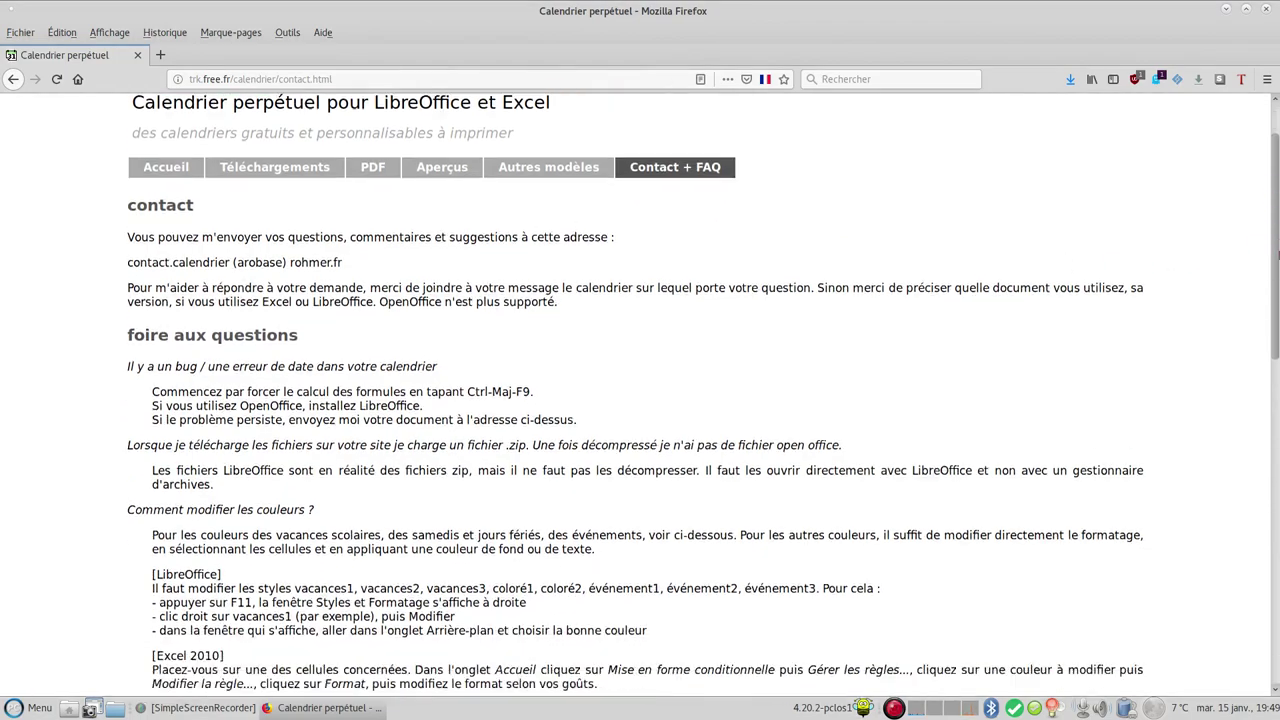
scroll(1275, 216, down, 4)
scroll(1275, 216, up, 5)
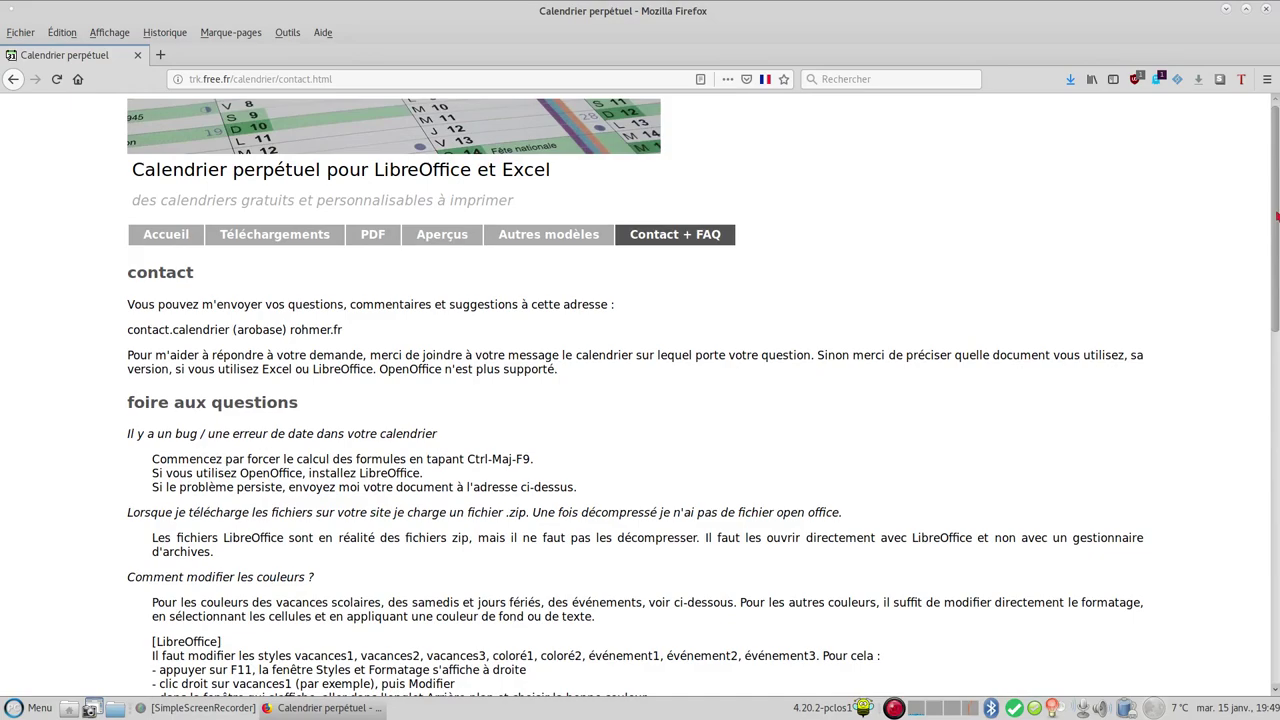
scroll(1276, 214, down, 5)
scroll(1276, 214, up, 5)
click(372, 234)
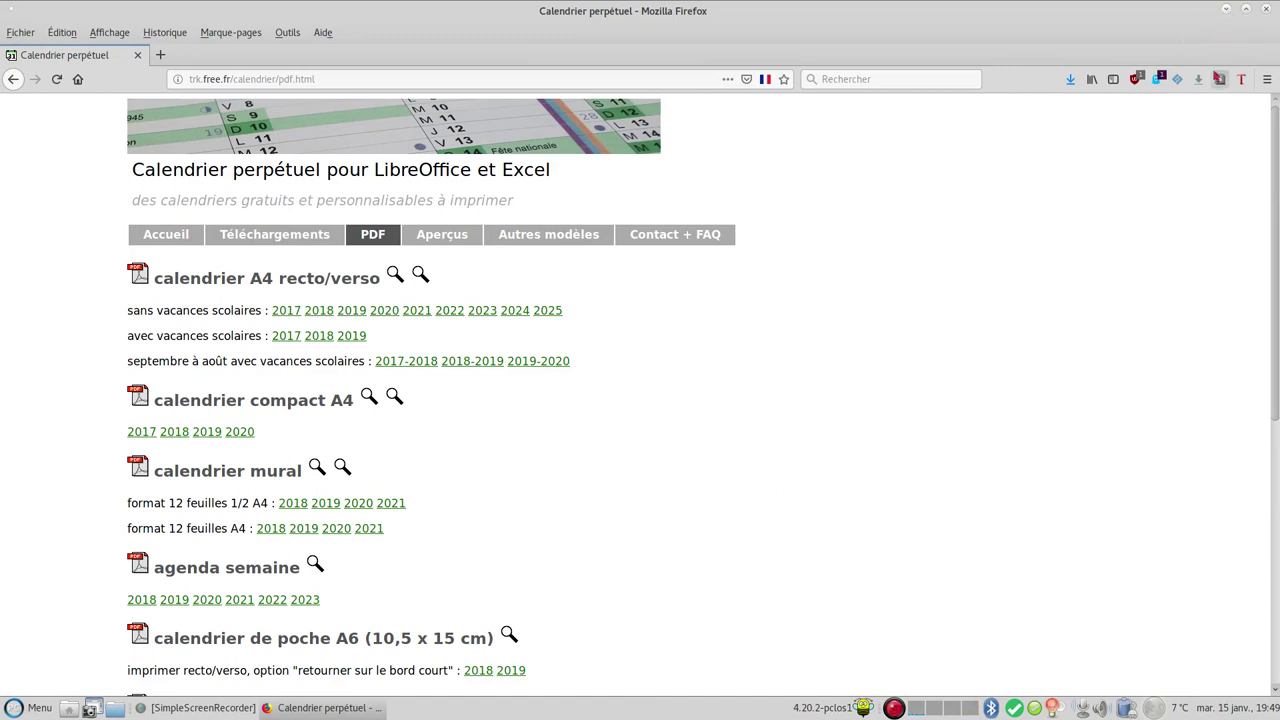
click(1225, 9)
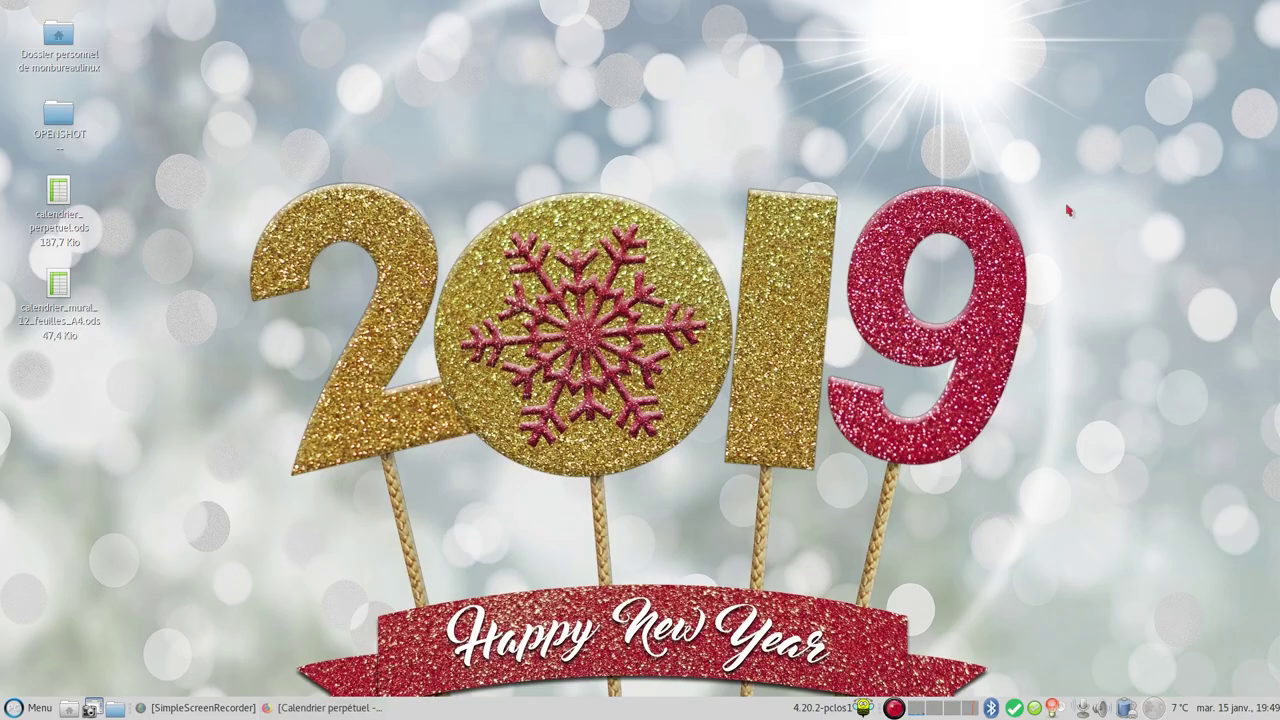